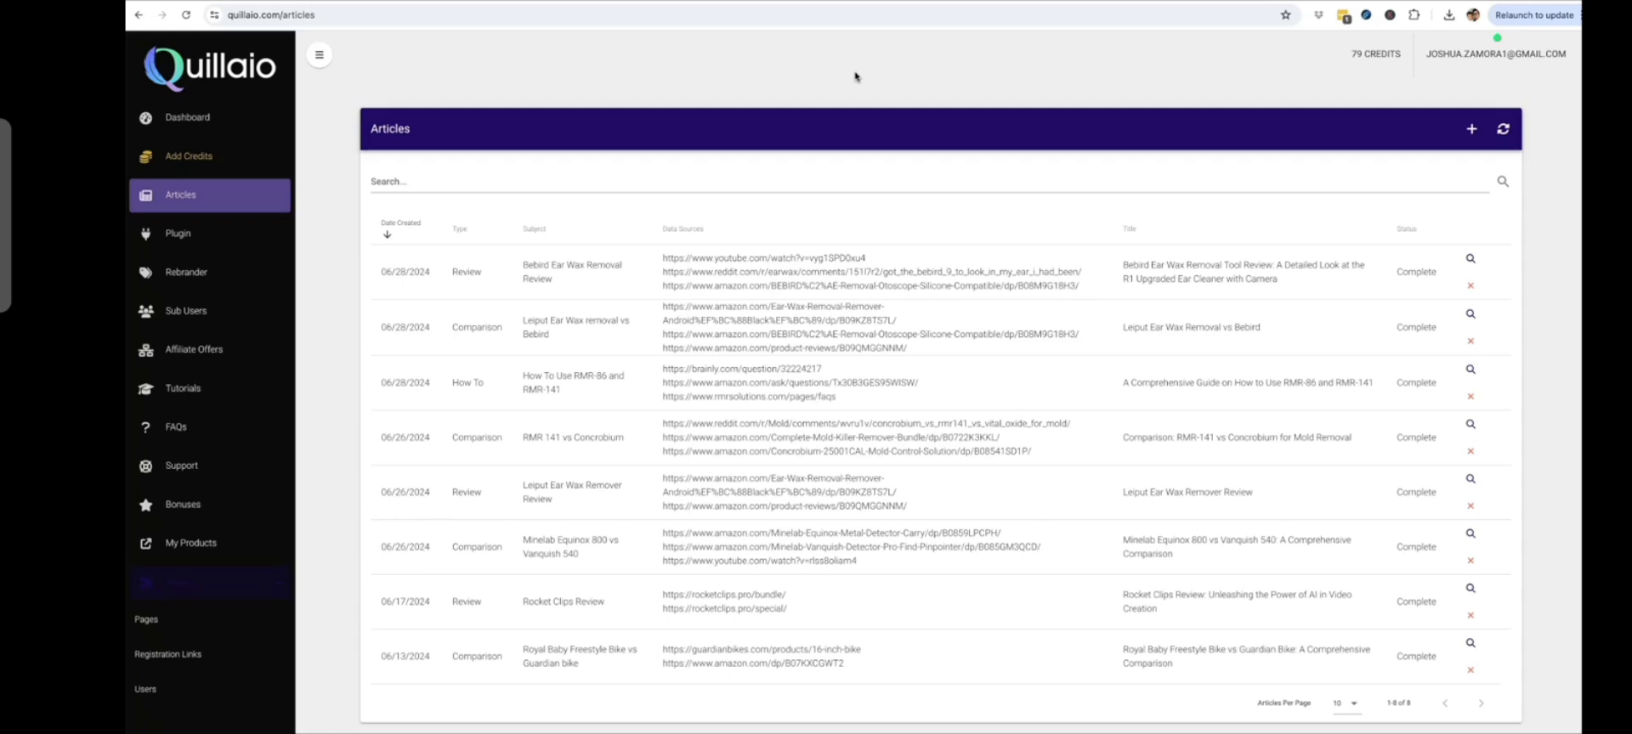
mouse_move(856, 75)
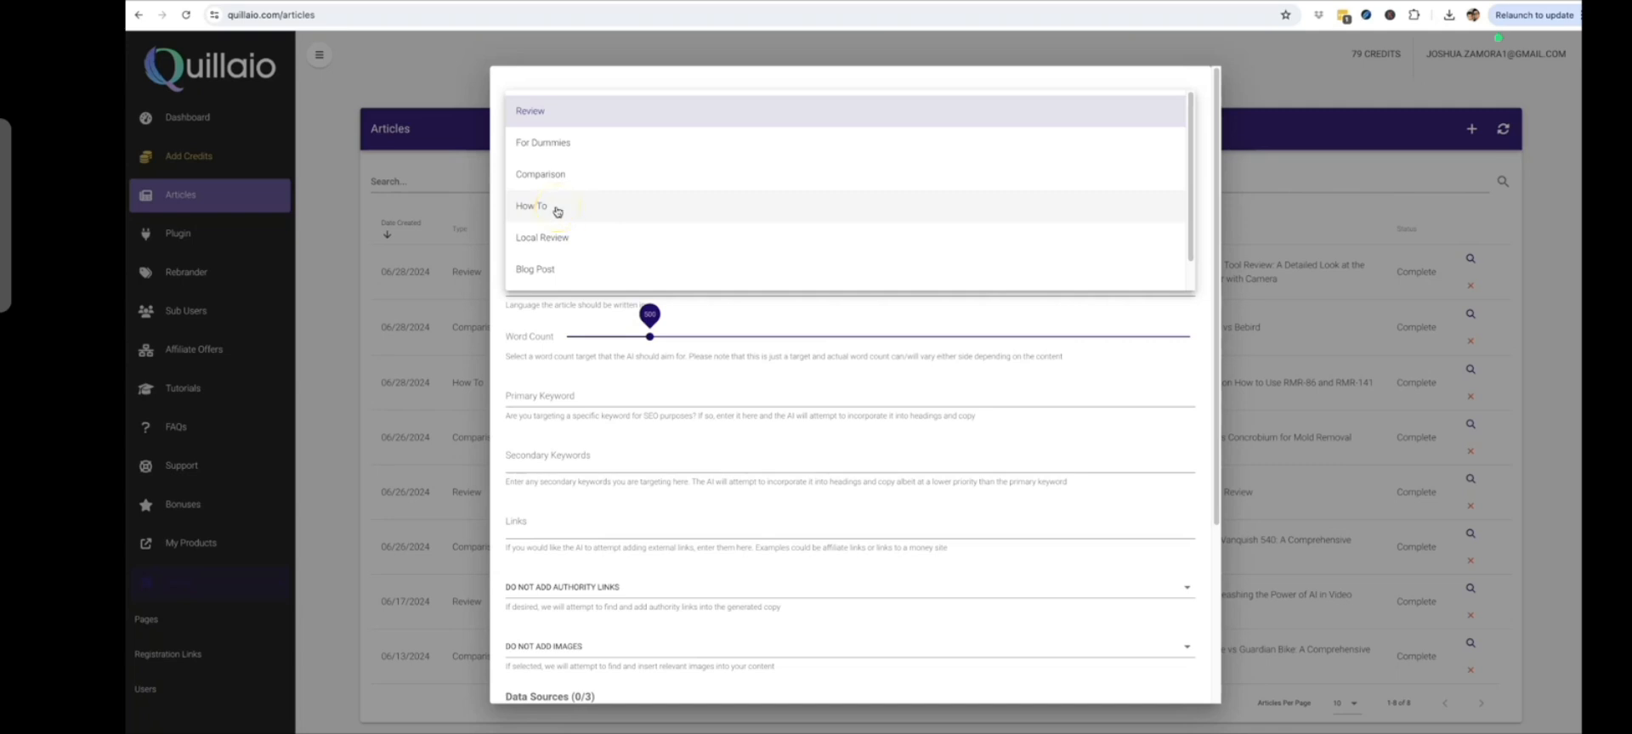
click(1199, 538)
scroll(1199, 552, down, 5)
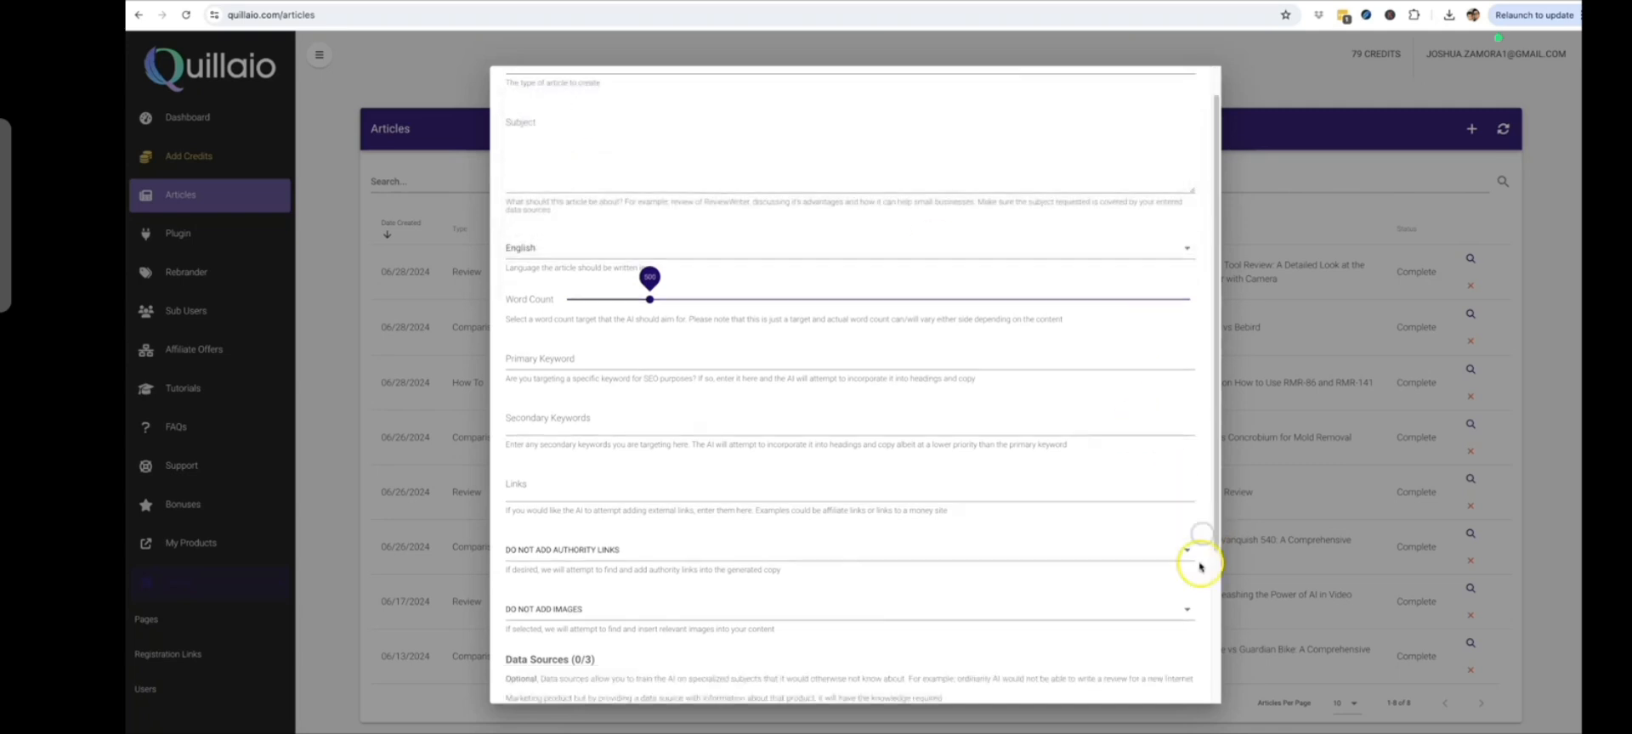
click(1079, 684)
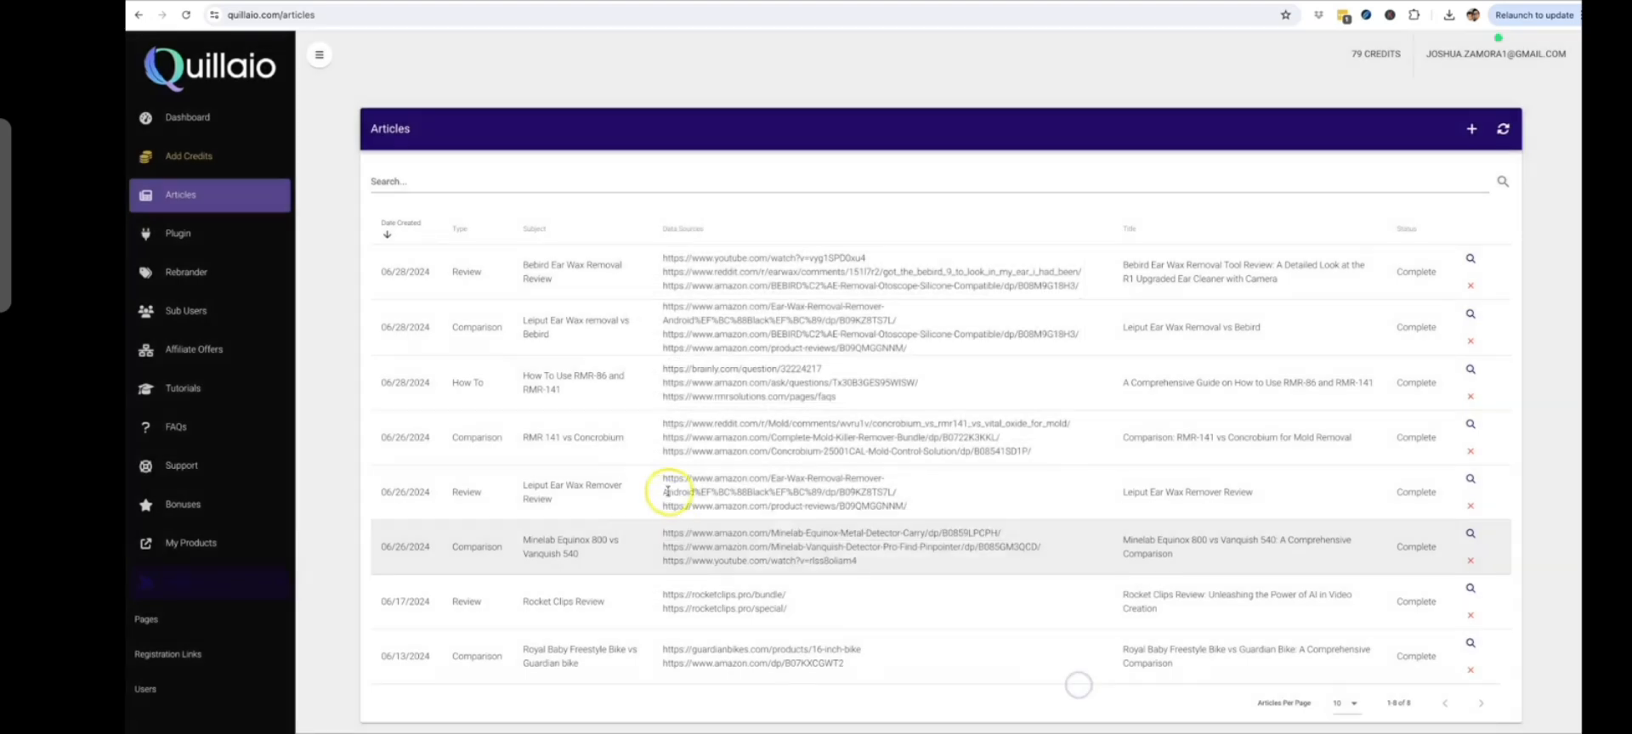
drag(520, 376, 597, 389)
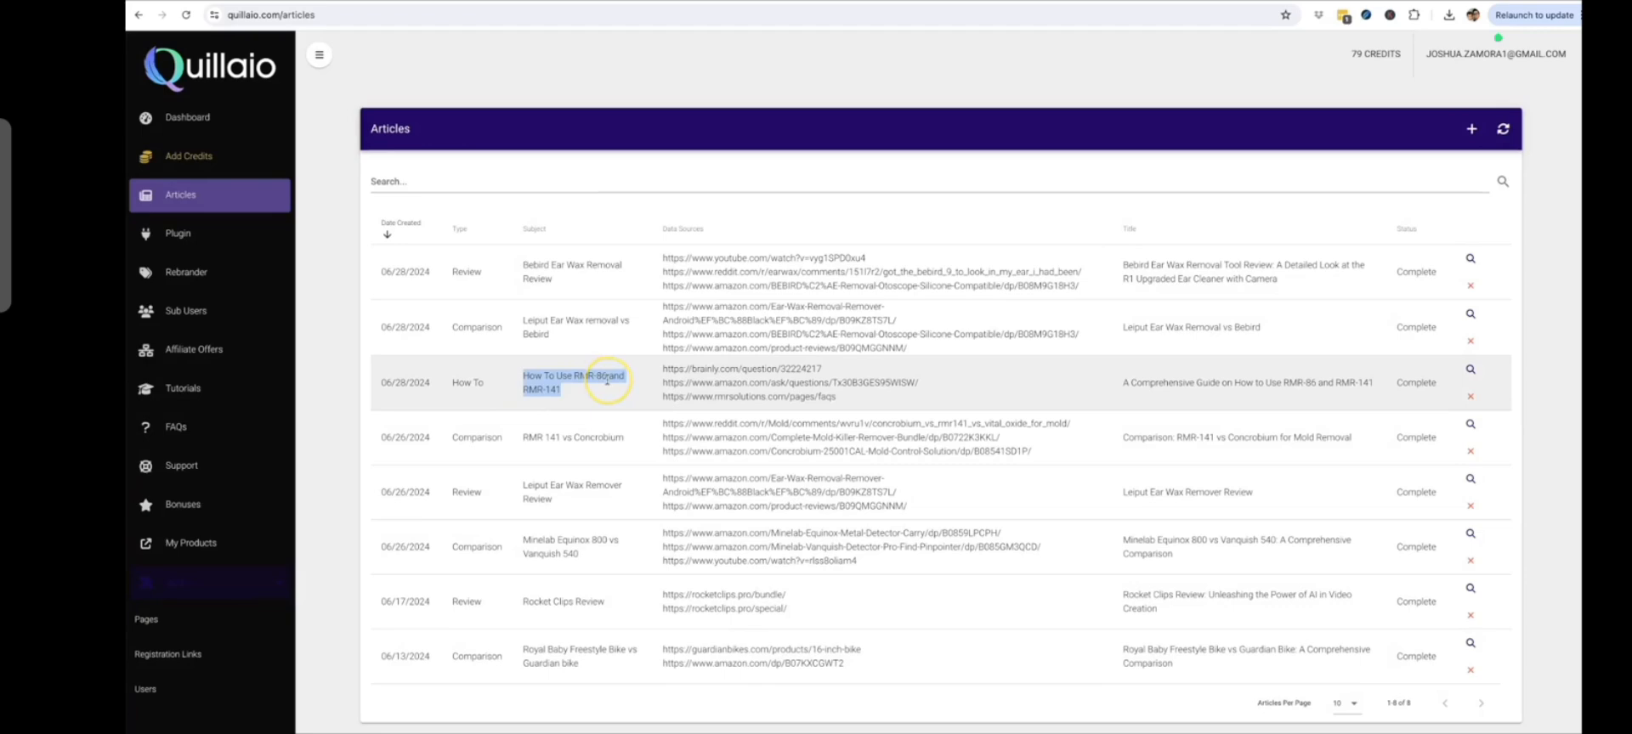
click(559, 393)
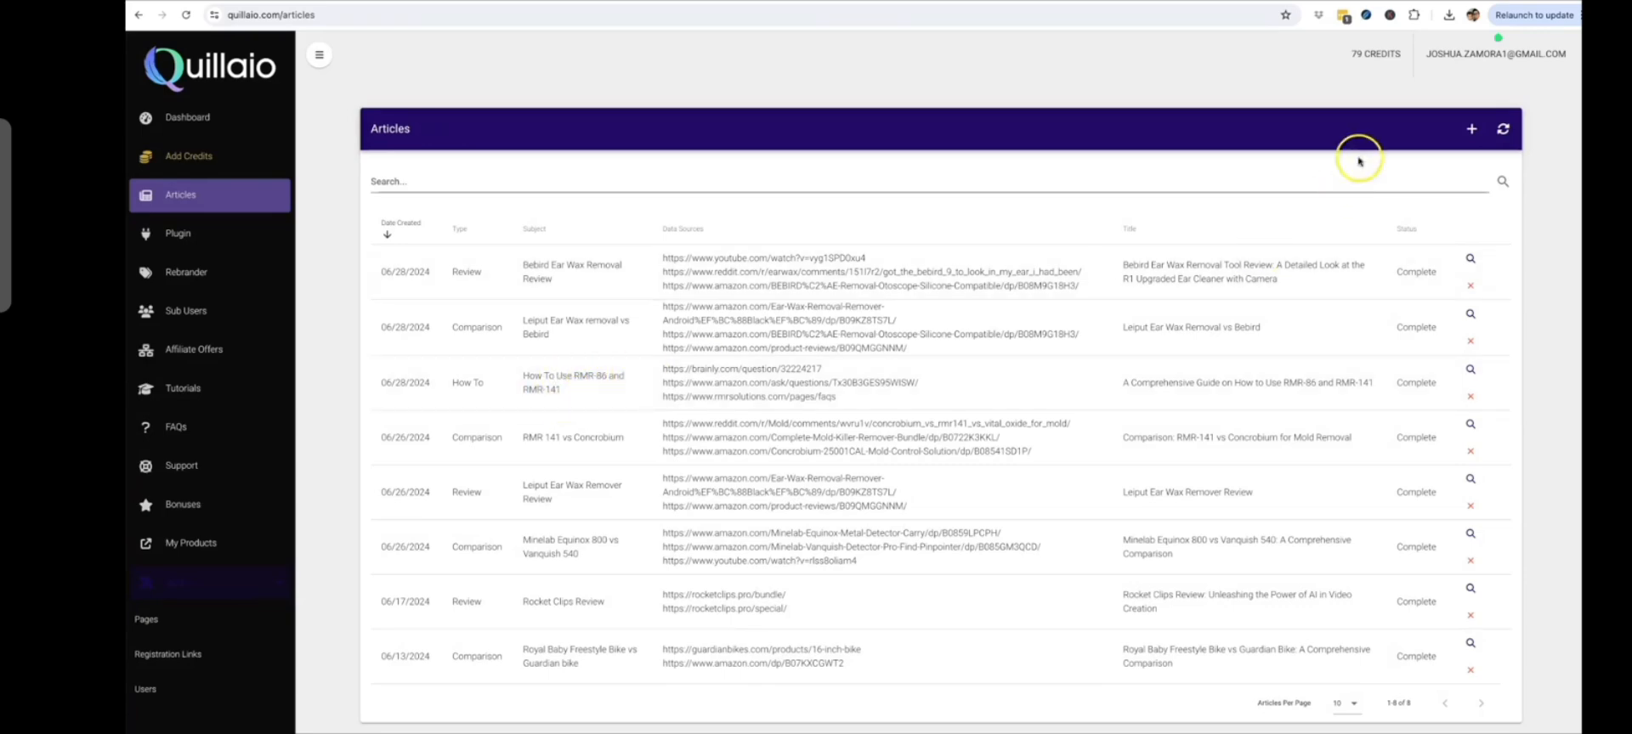
Start a new article and set its type to Comparison.
click(1471, 129)
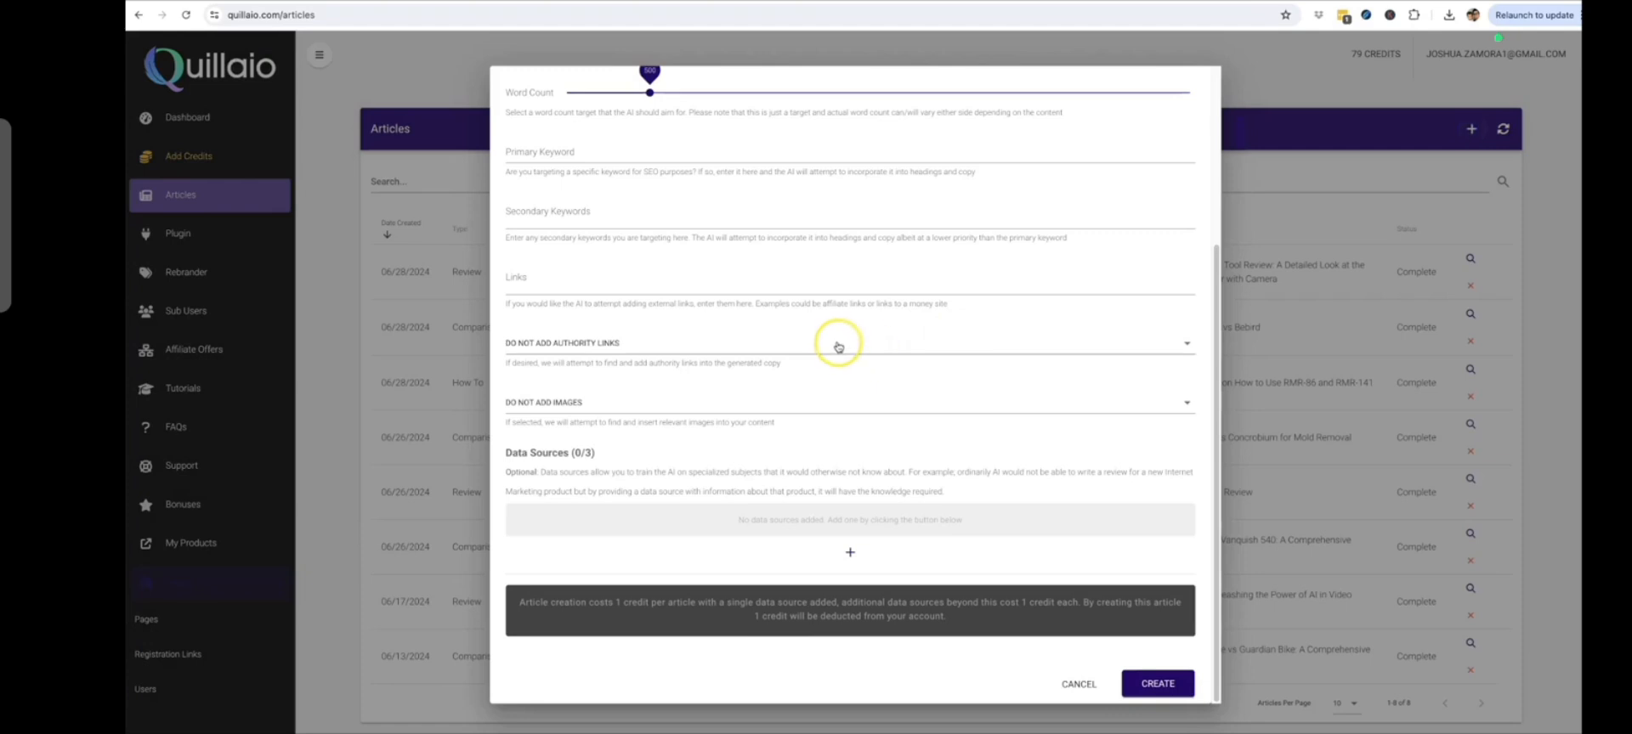
scroll(842, 344, up, 3)
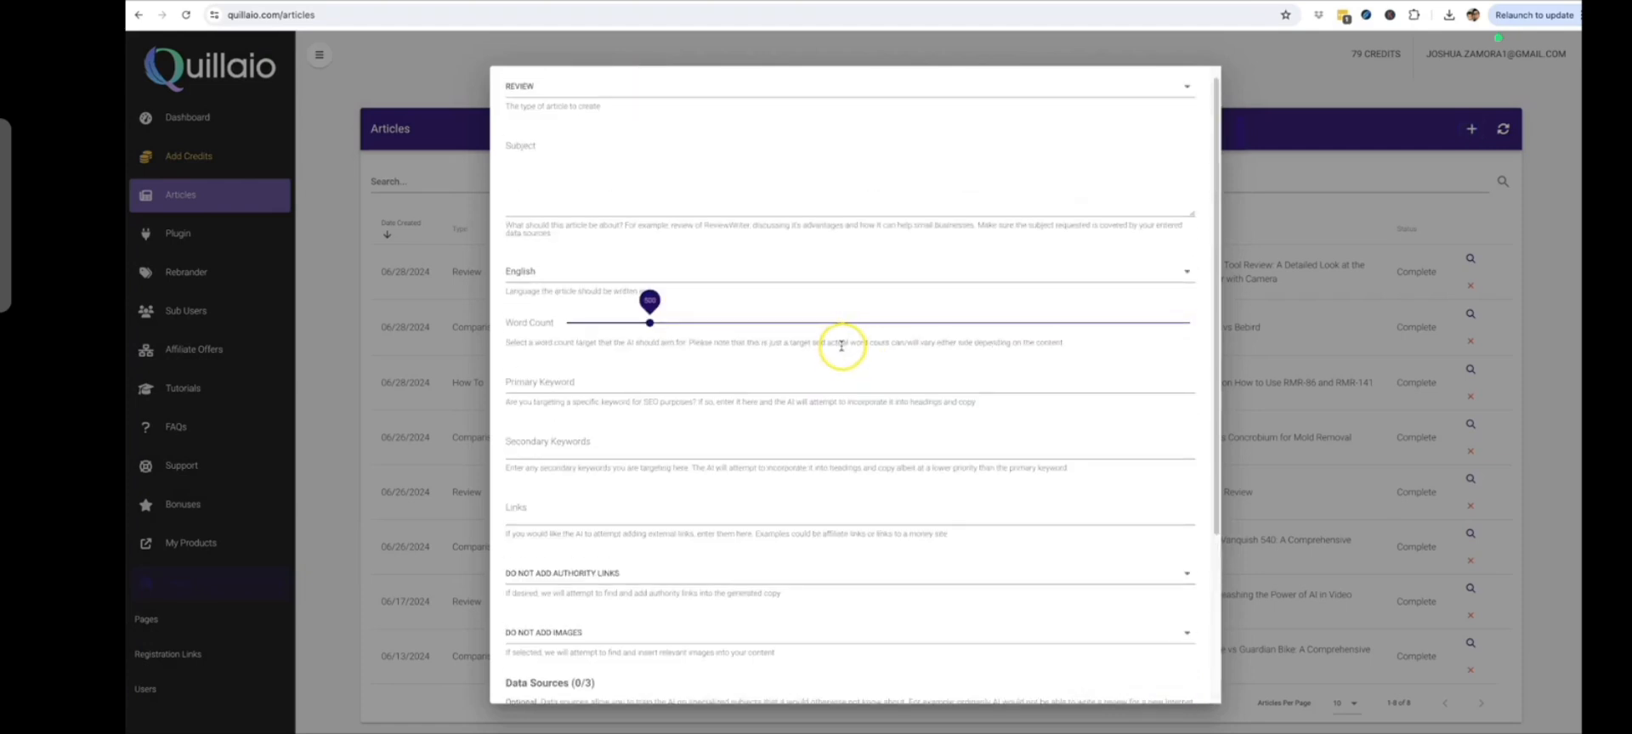
click(617, 88)
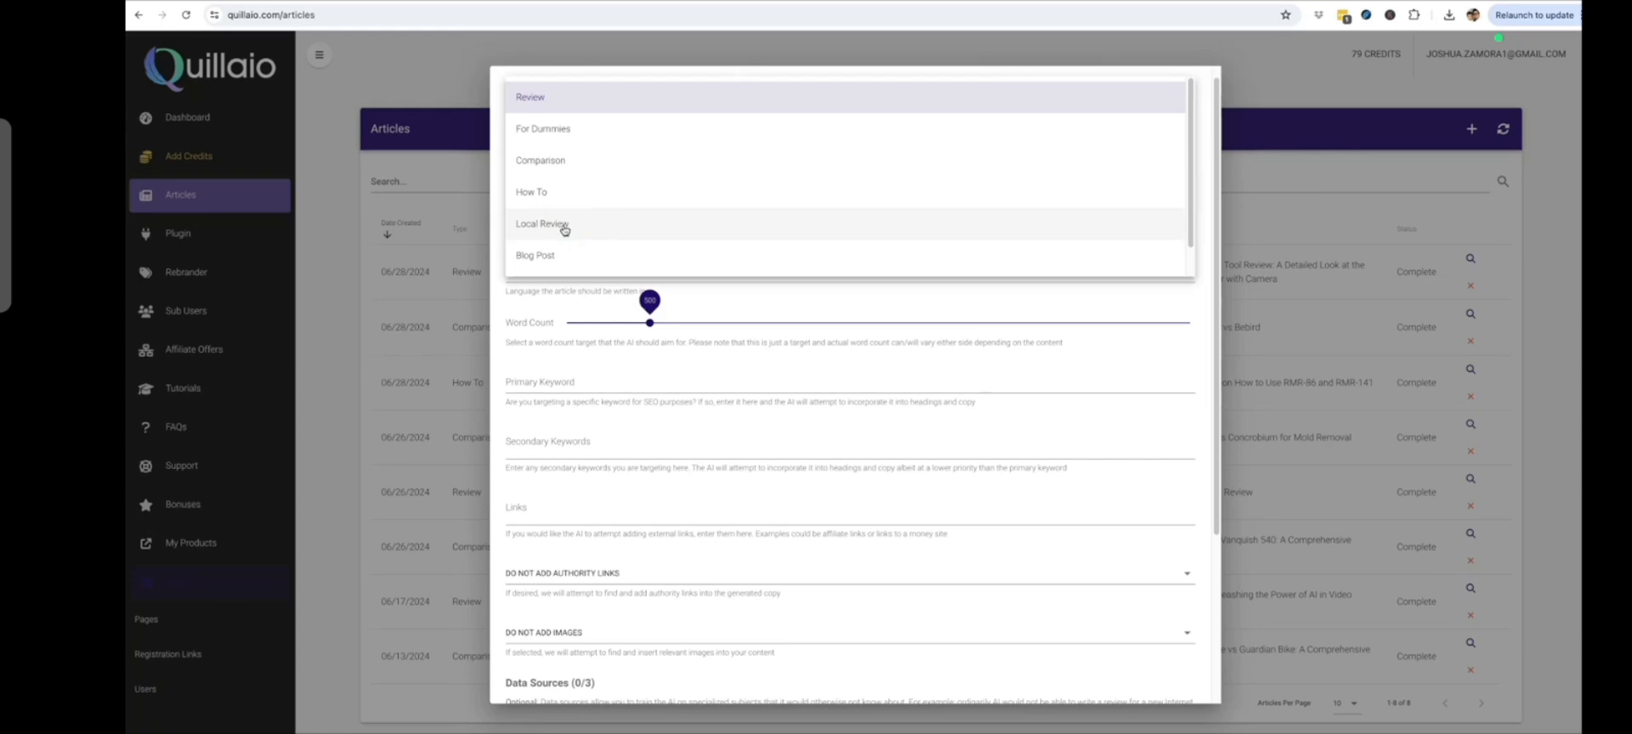
click(564, 230)
click(563, 230)
scroll(561, 231, down, 1)
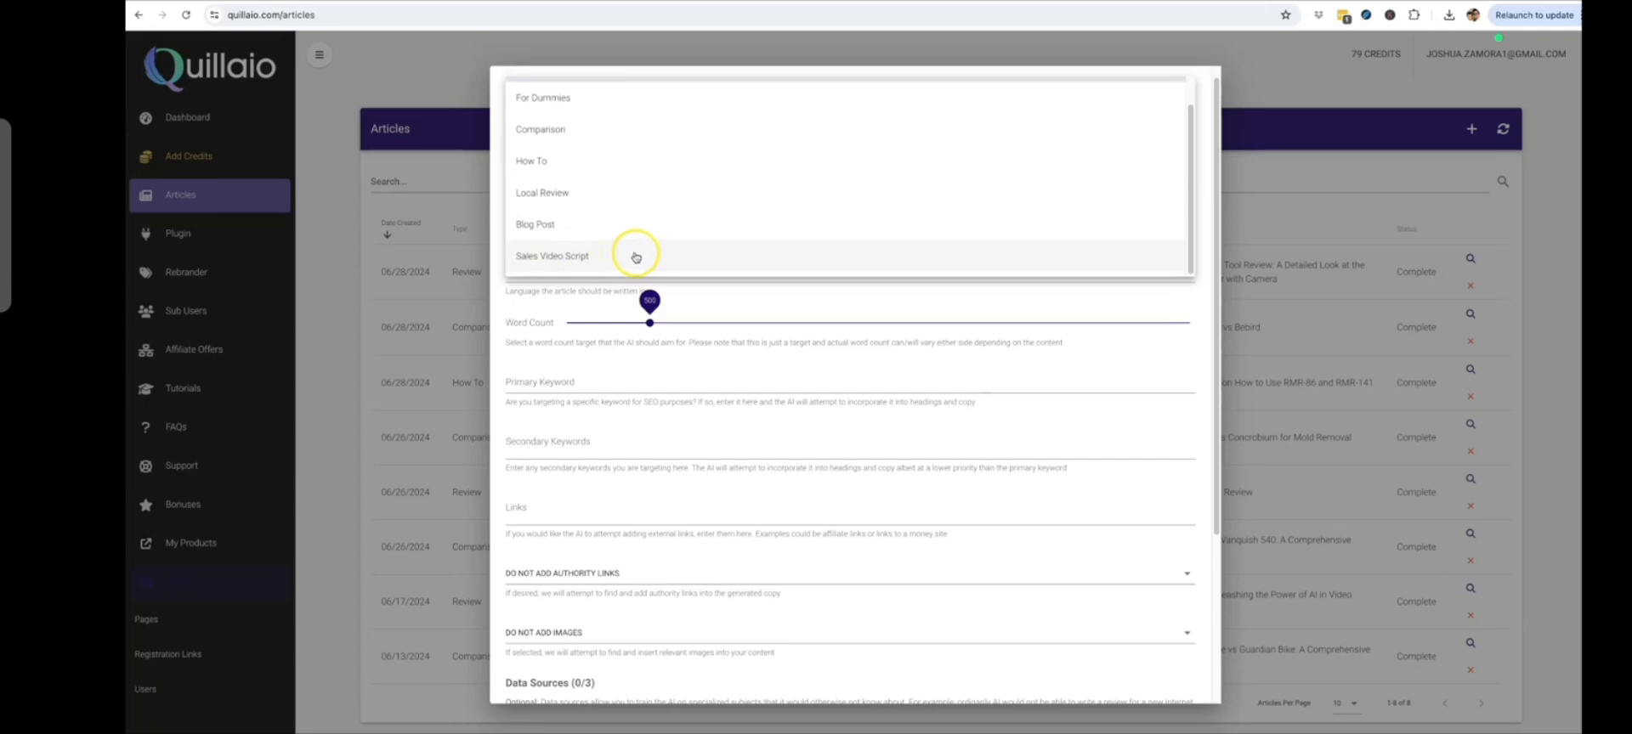
scroll(638, 255, up, 1)
scroll(918, 345, up, 1)
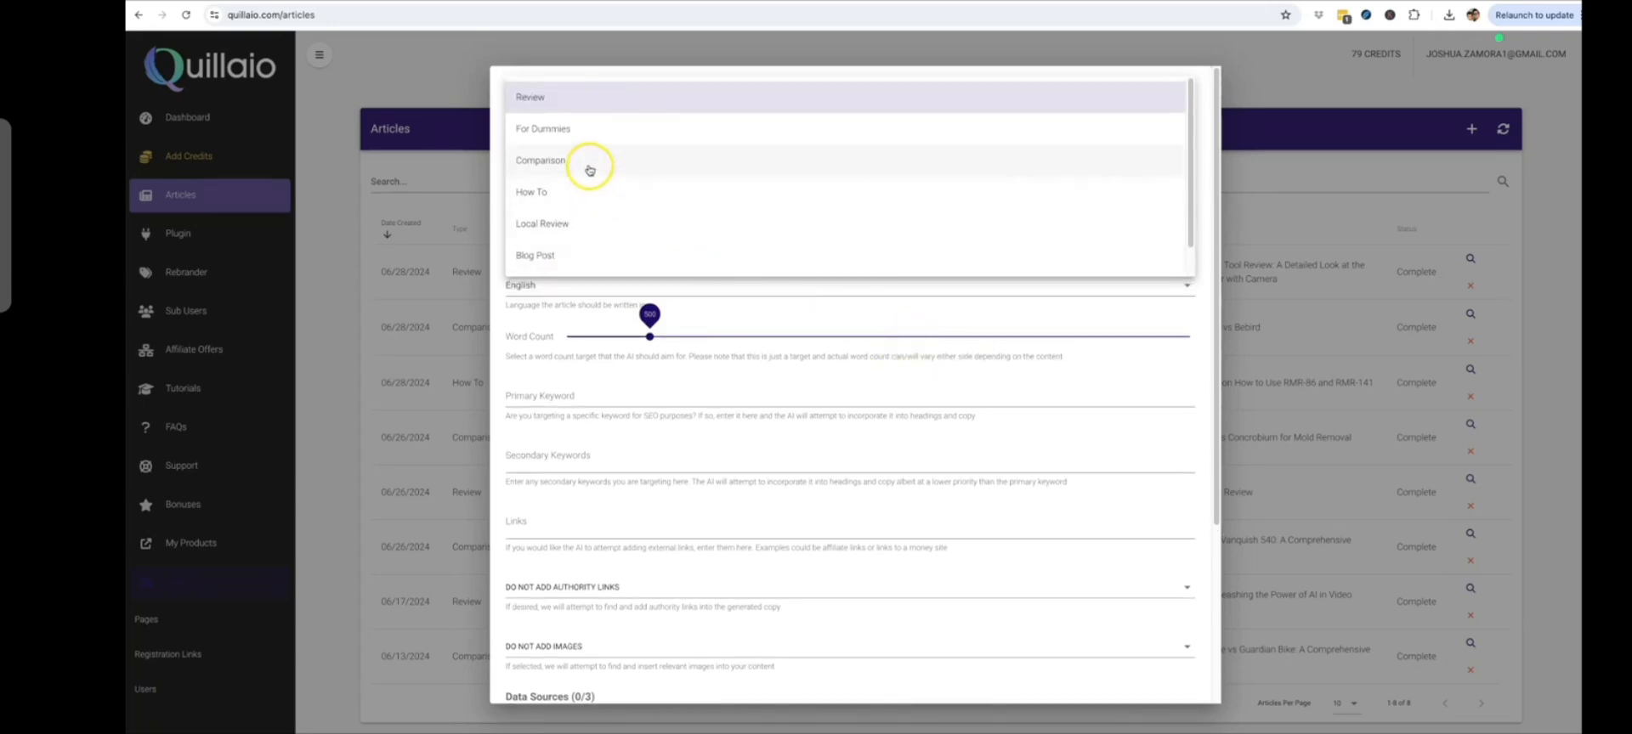
click(547, 167)
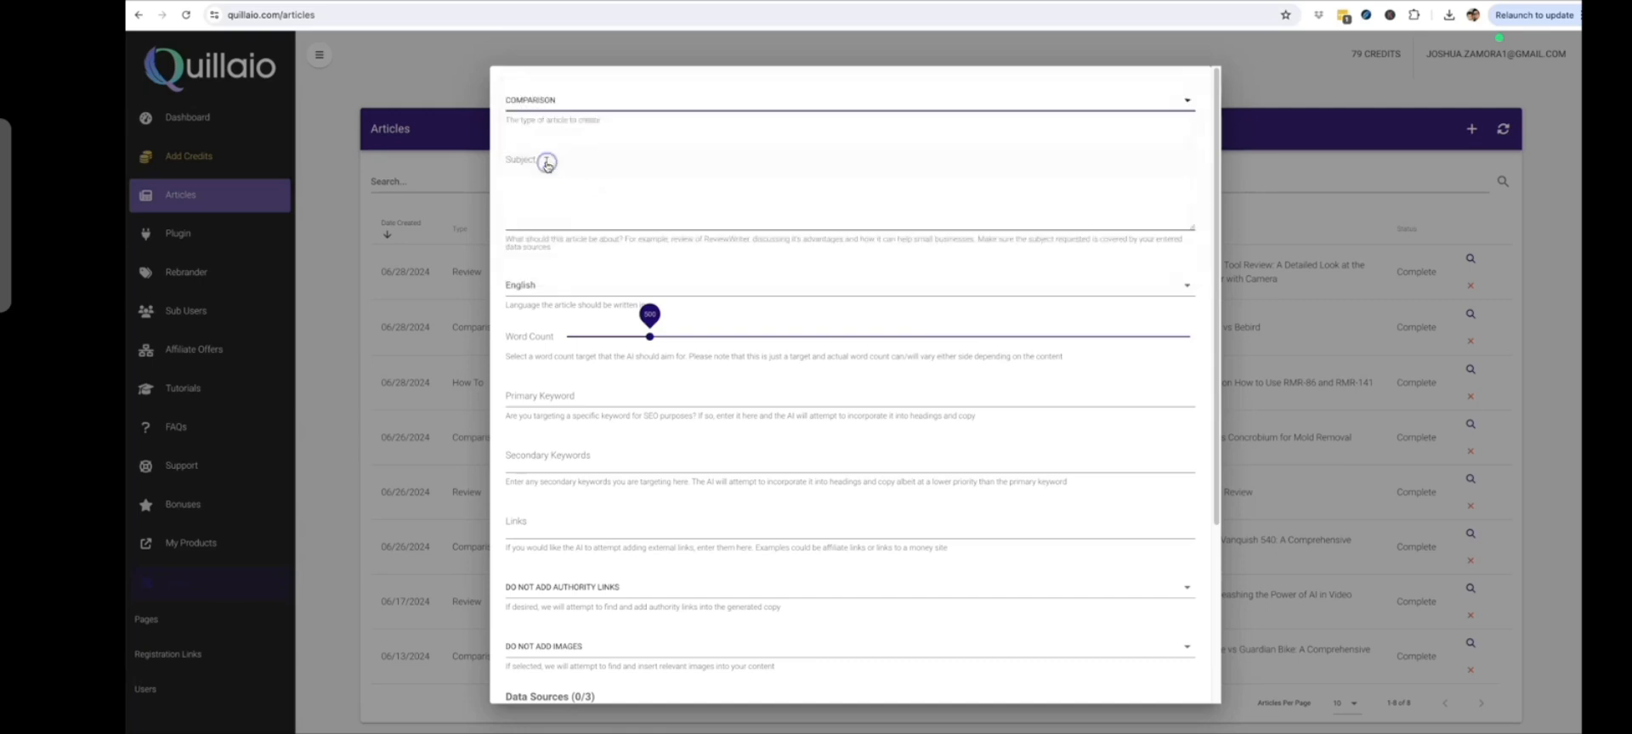
Switch to the Google results page and copy the search phrase "on cloud vs hoka for nurses".
click(575, 173)
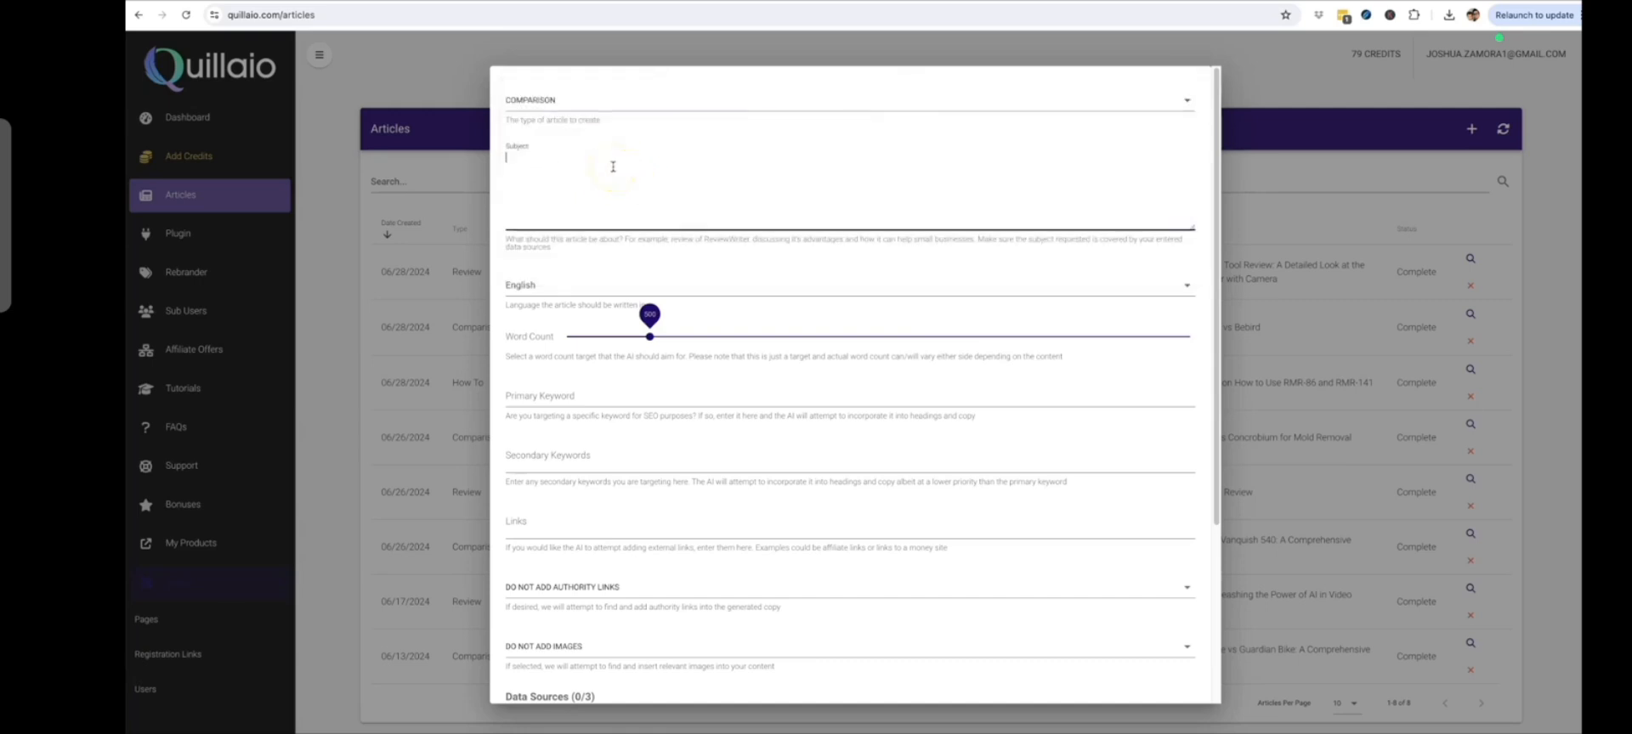
click(671, 159)
click(733, 172)
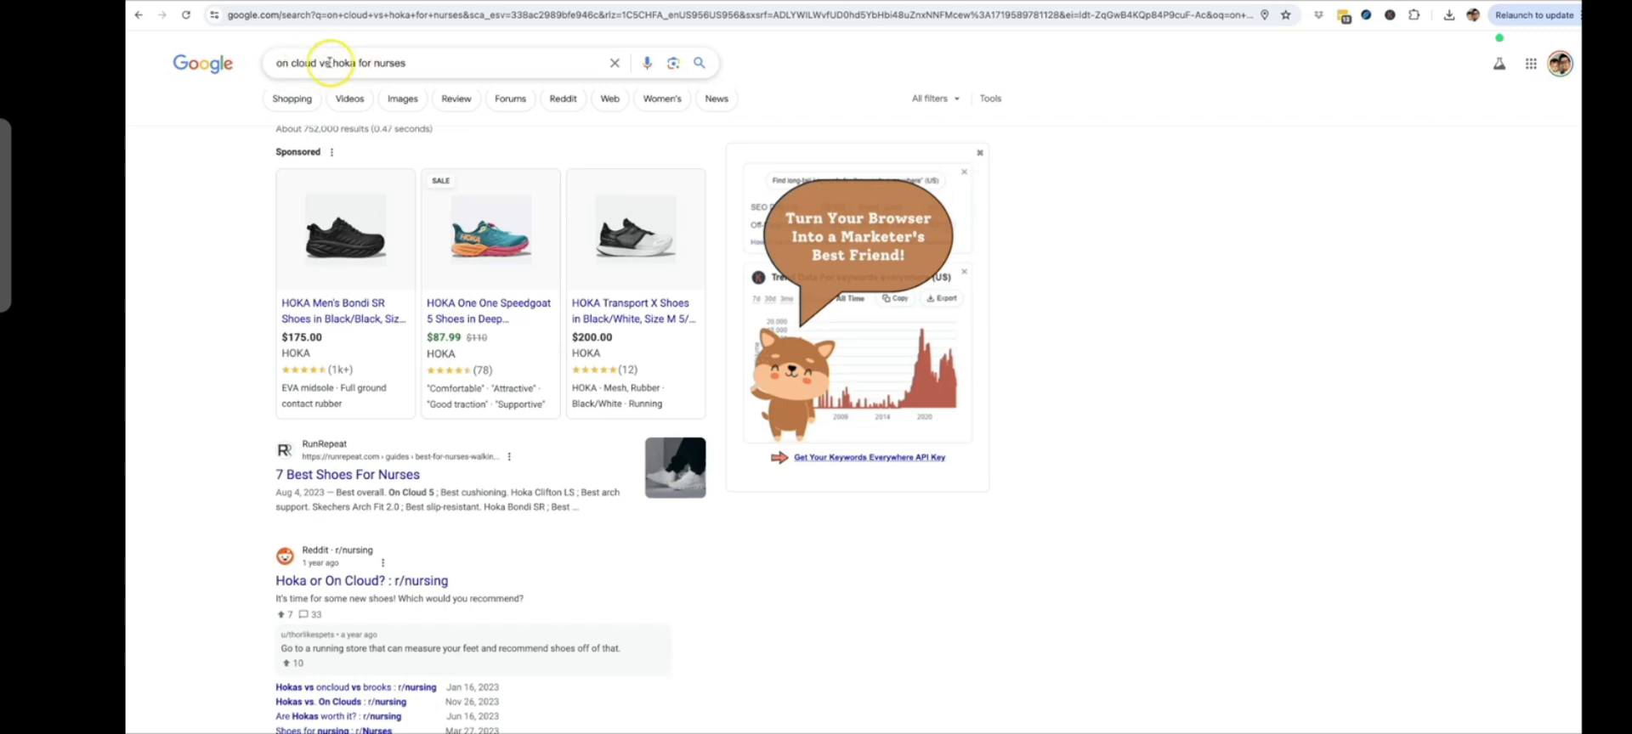
click(416, 64)
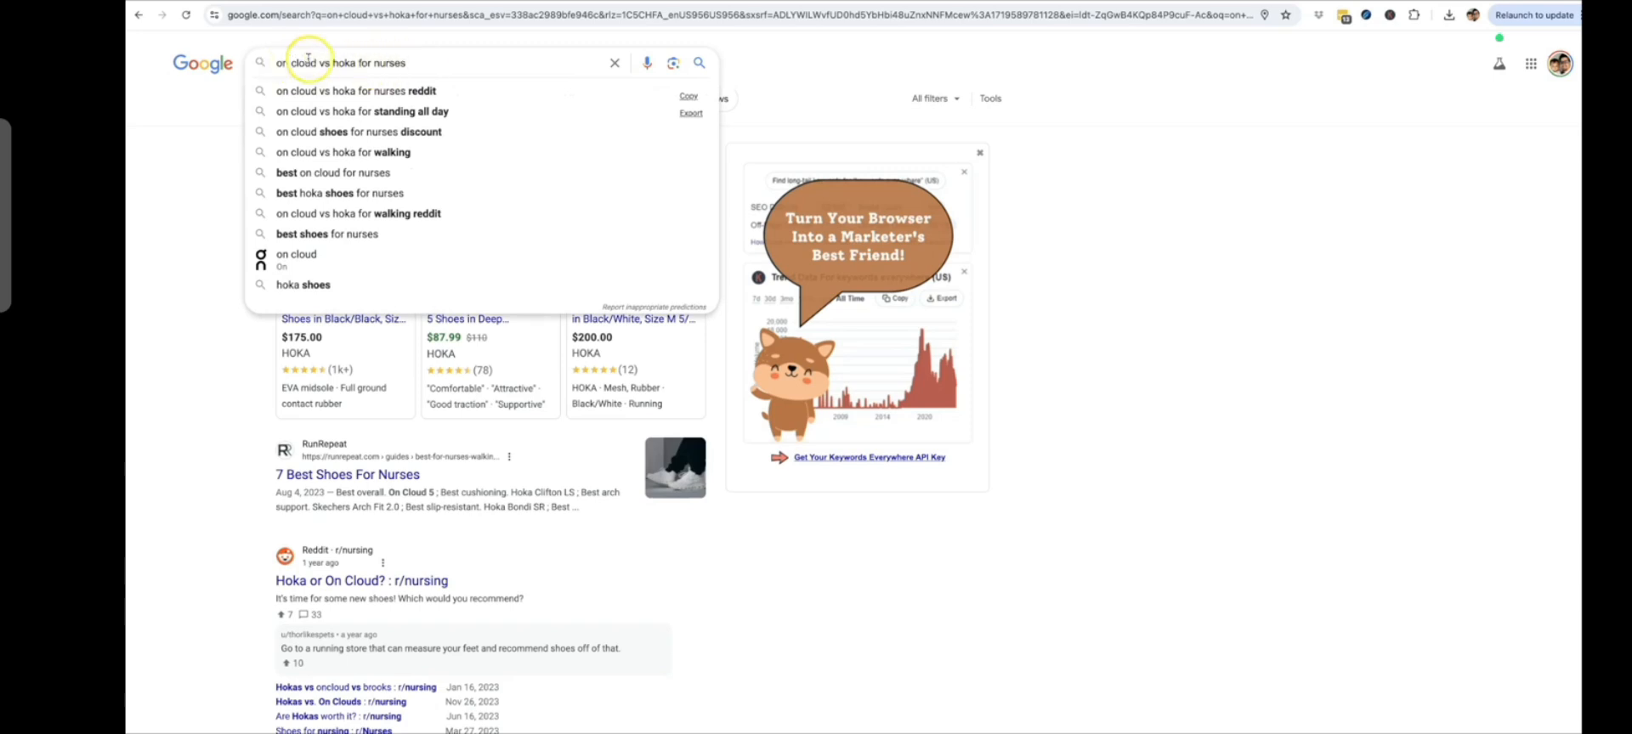
drag(358, 62, 410, 62)
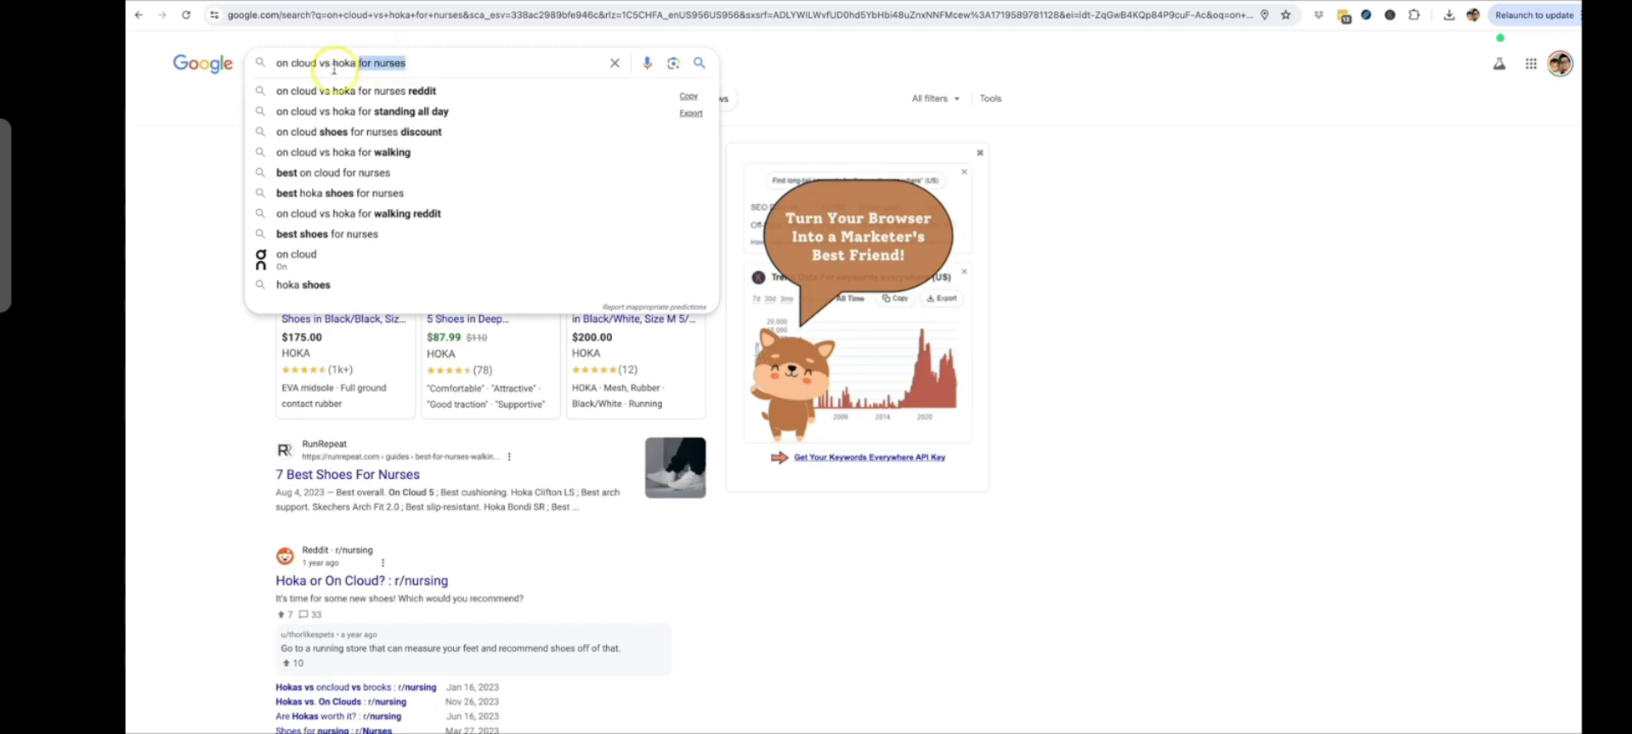
click(206, 152)
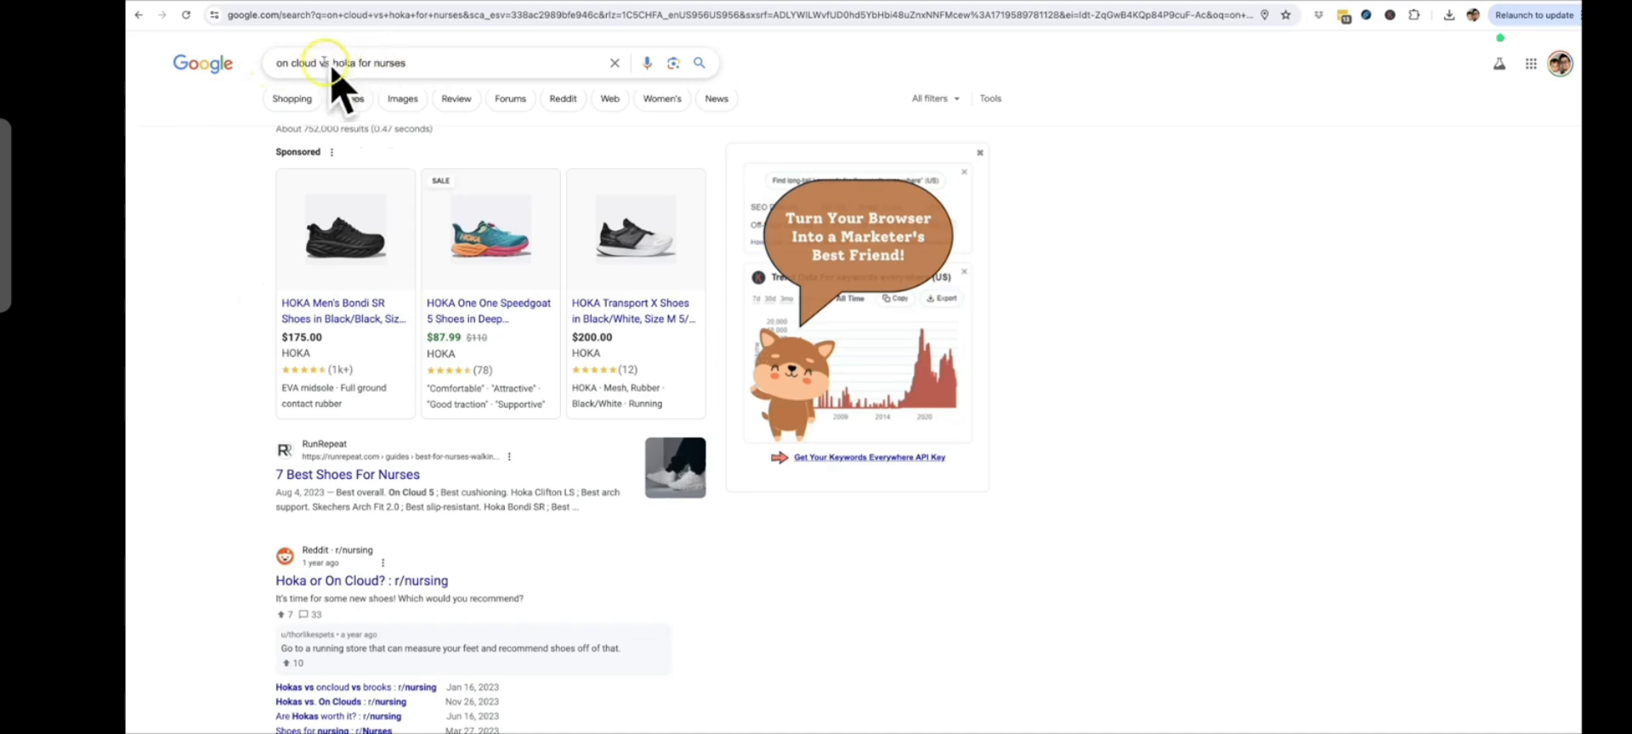
triple_click(296, 62)
key(ctrl+c)
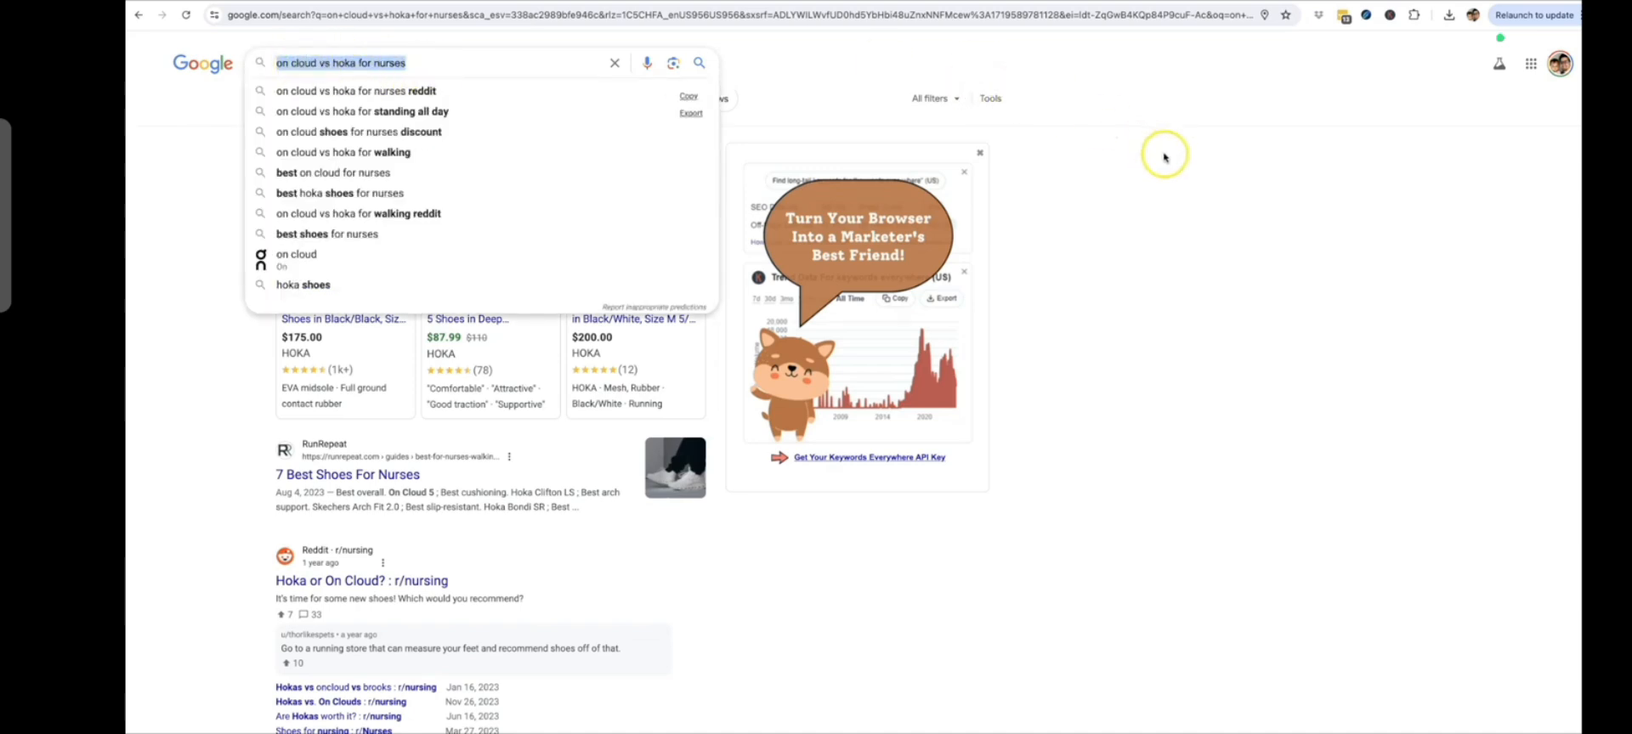
Back in Quillaio, fill in and copy the subject "On Cloud vs Hoka for Nurses", and set the word count to 1000.
click(1202, 150)
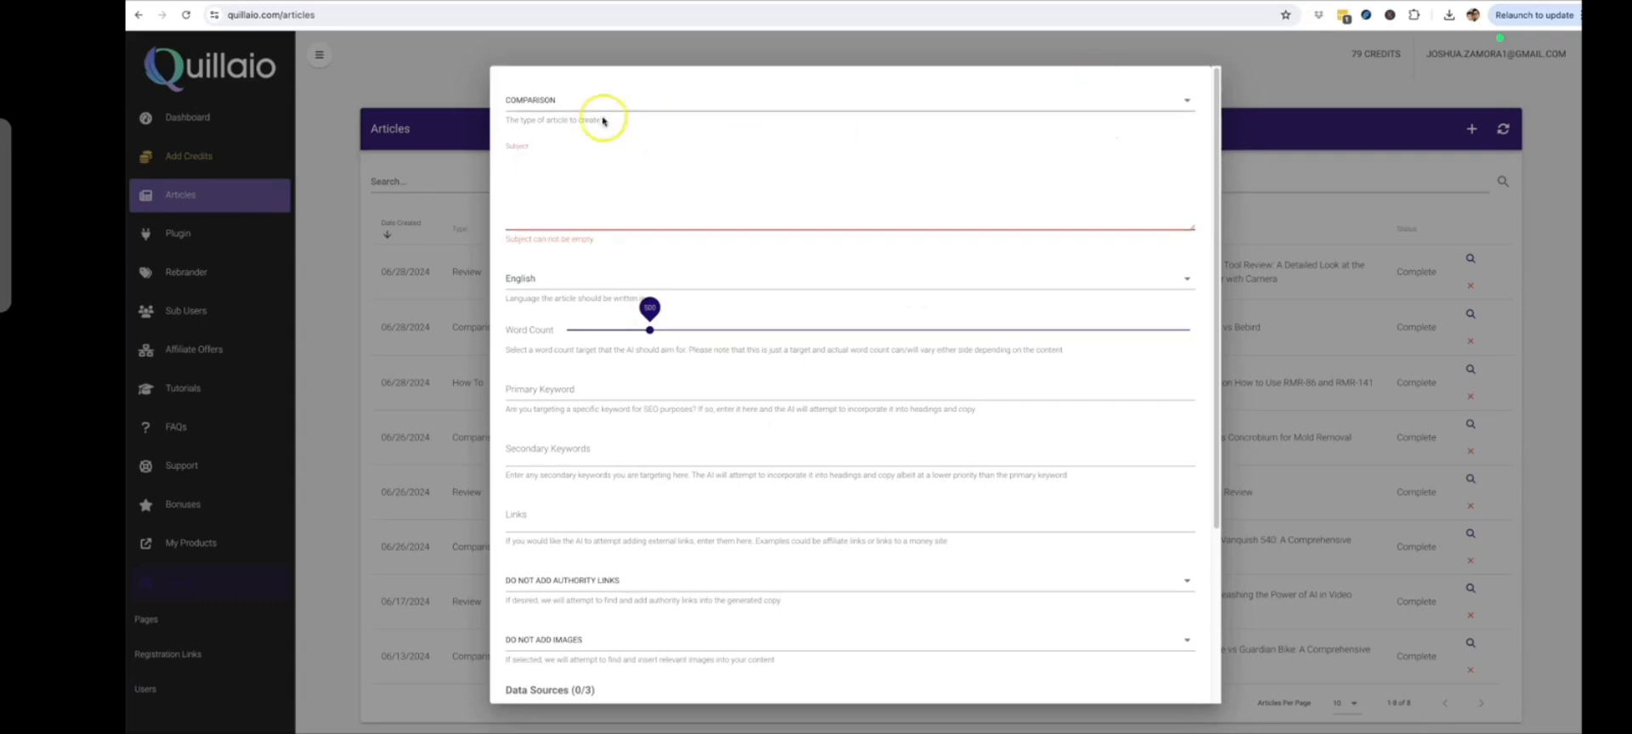
key(ctrl+v)
click(508, 158)
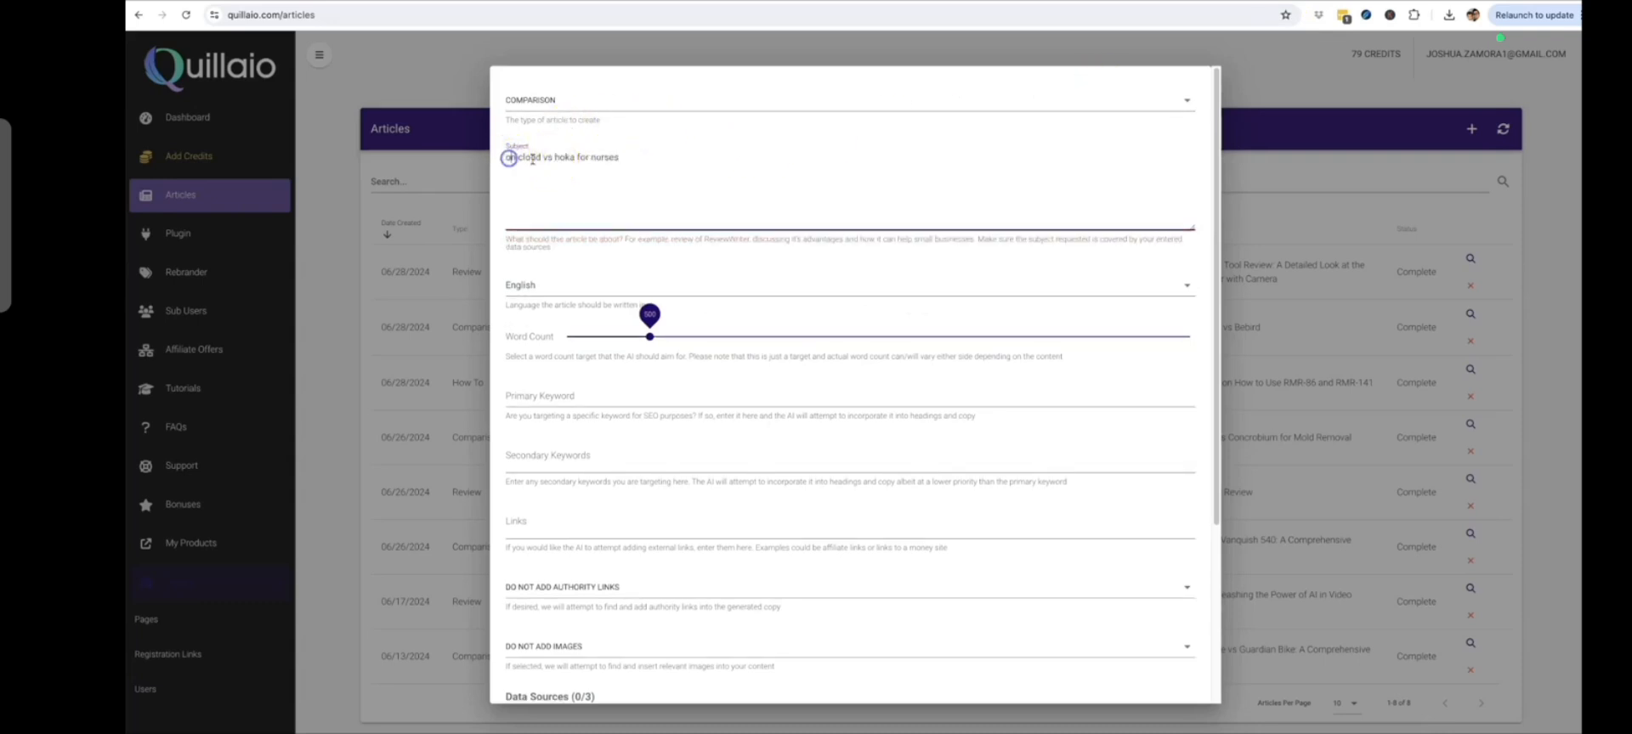
click(526, 159)
click(563, 158)
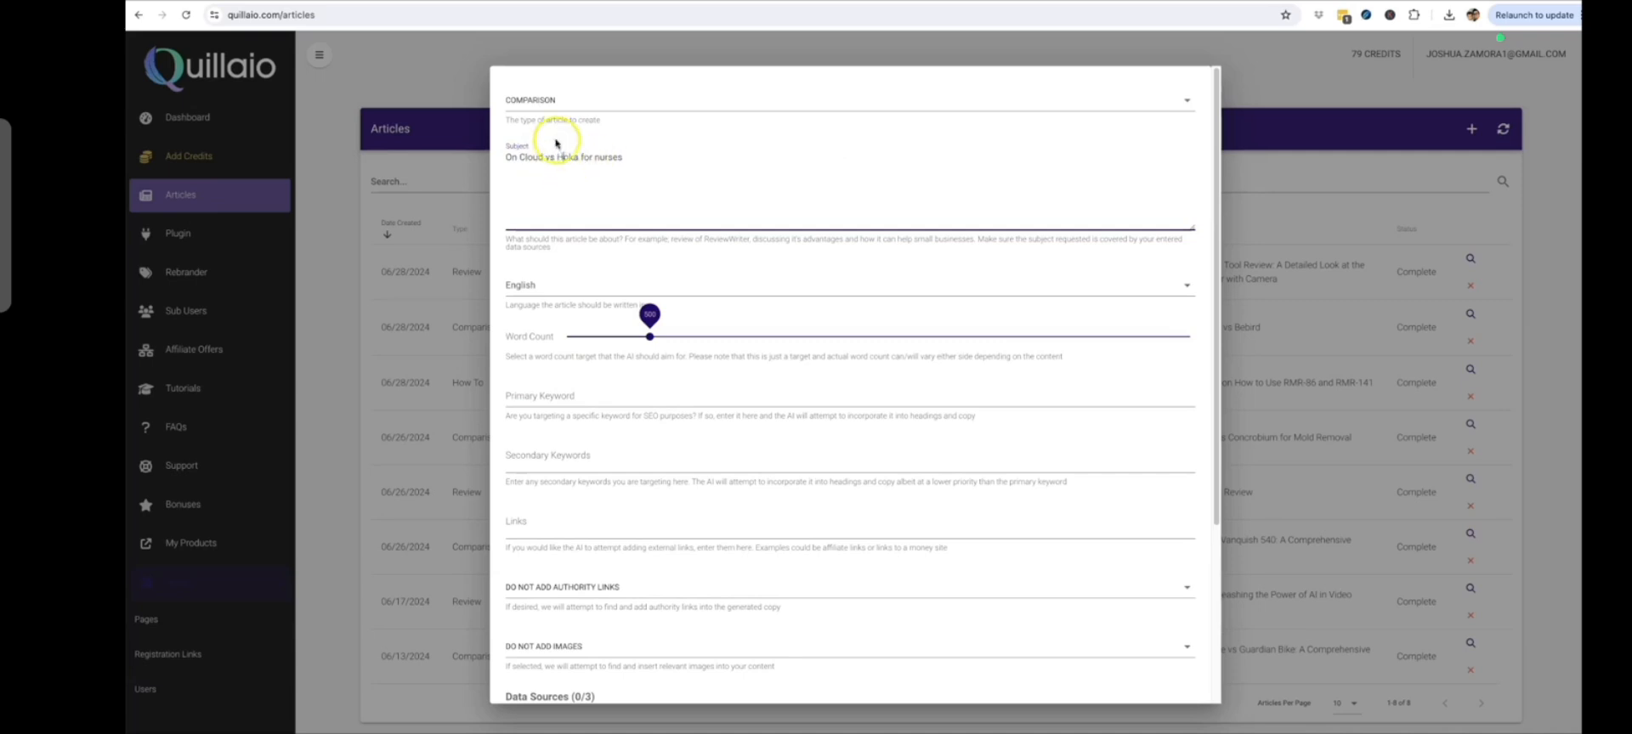
click(598, 155)
triple_click(602, 154)
key(ctrl+c)
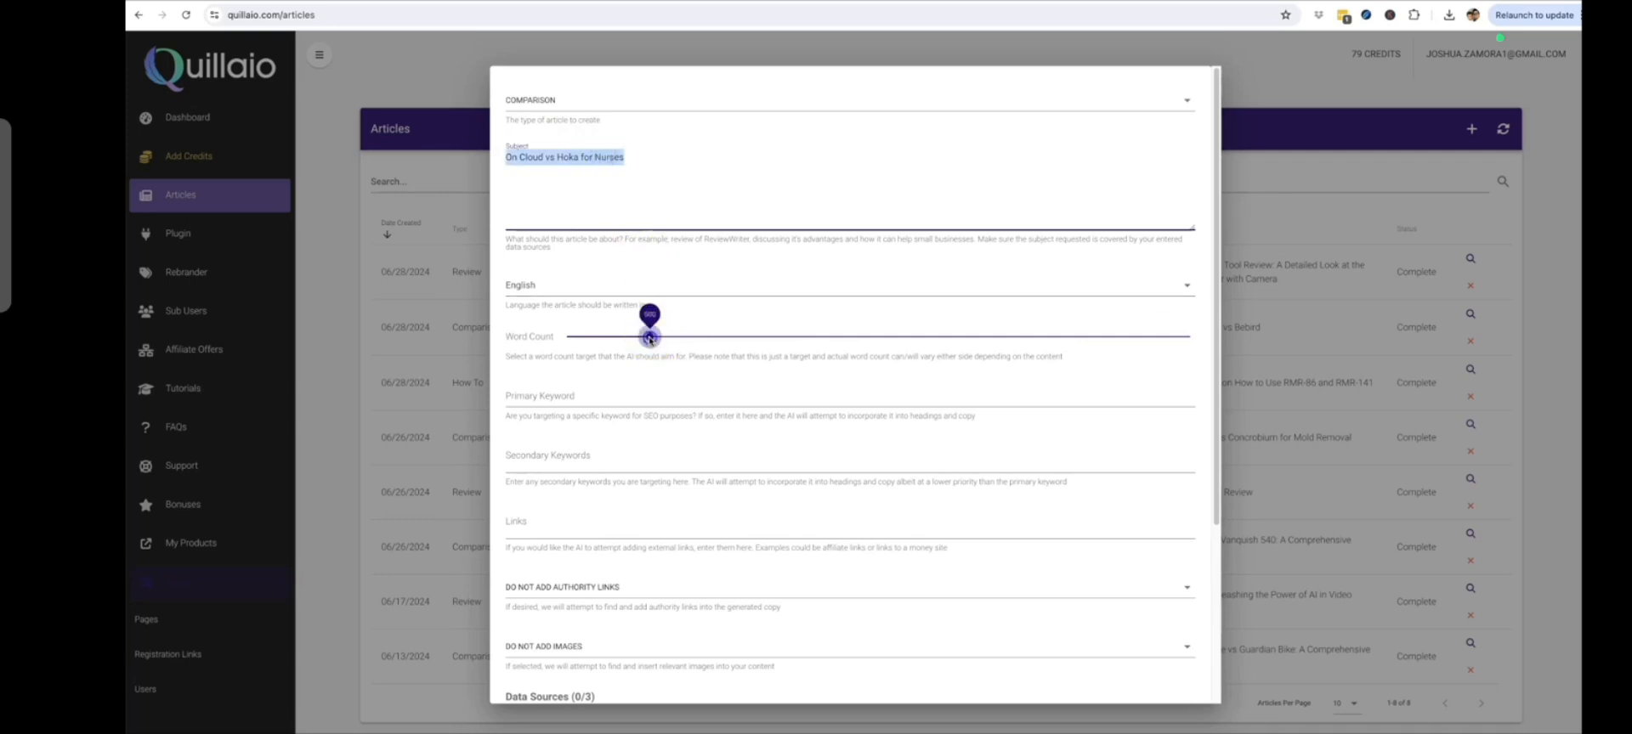
drag(649, 337, 857, 335)
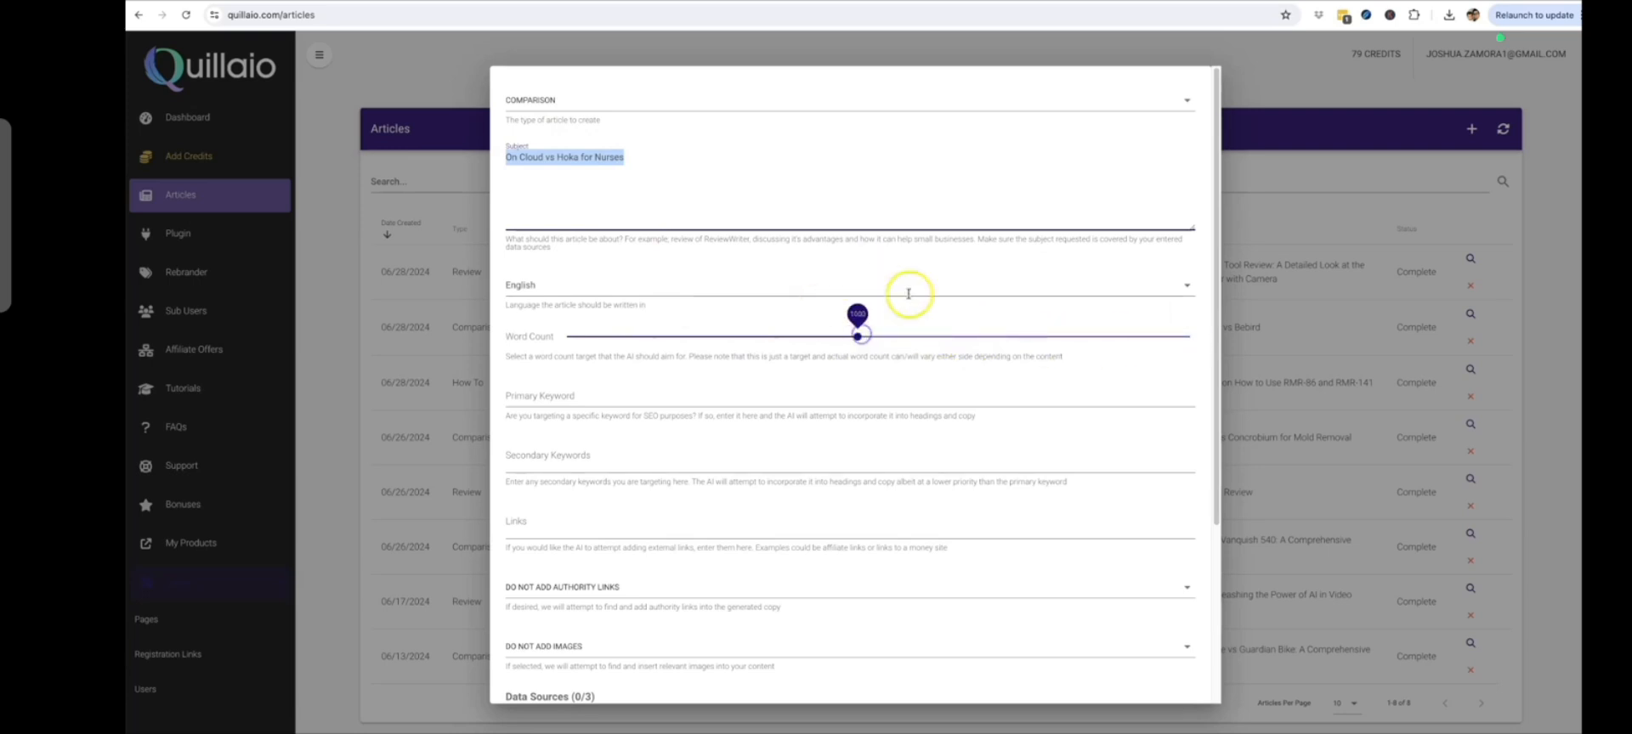
Enter "On Cloud vs Hoka for Nurses" as primary keyword and "Are On Cloud or Hoka shoes better for nurses" as secondary keyword.
click(553, 395)
key(ctrl+v)
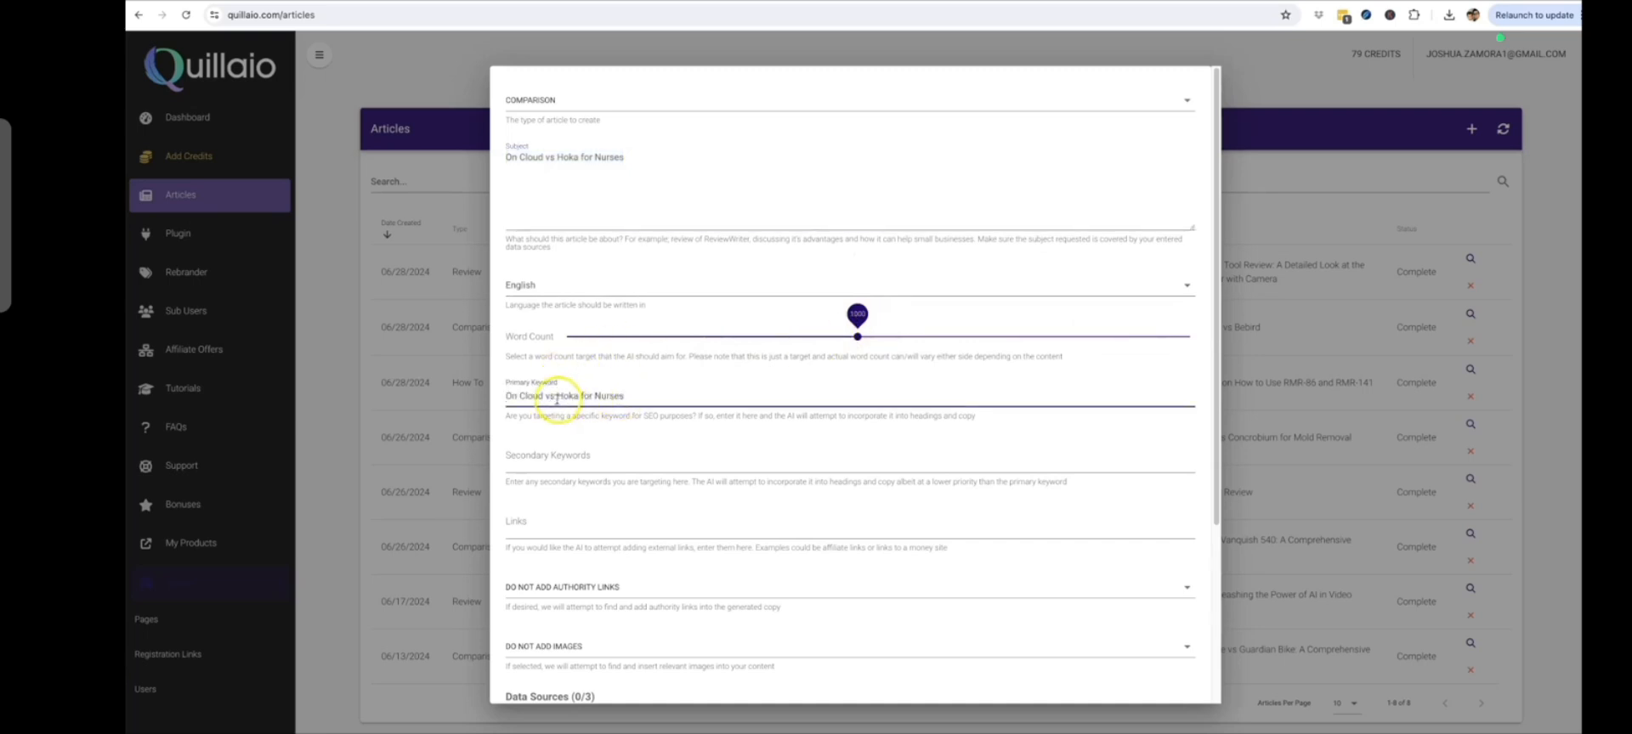
click(561, 463)
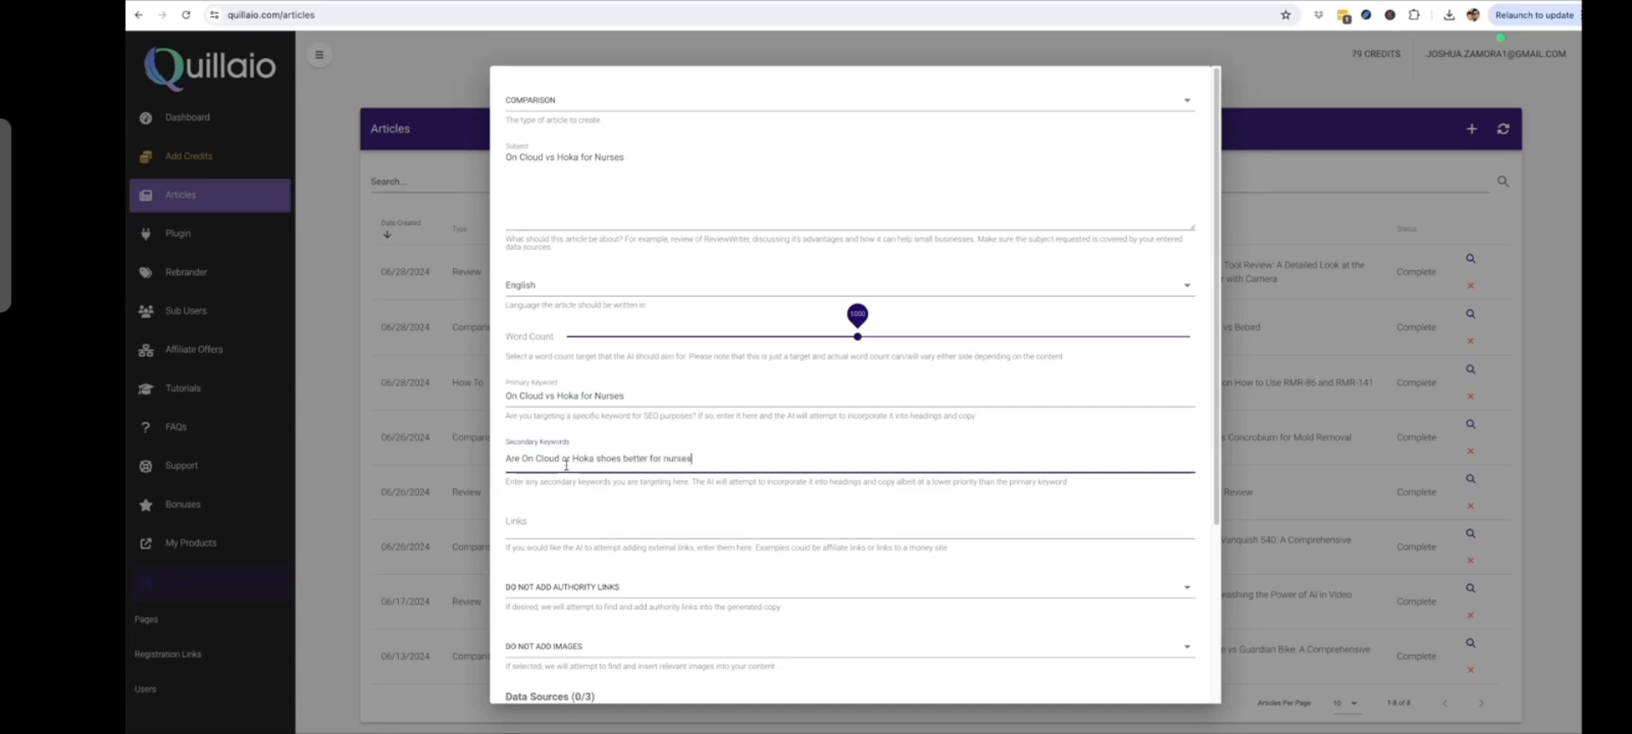
click(612, 535)
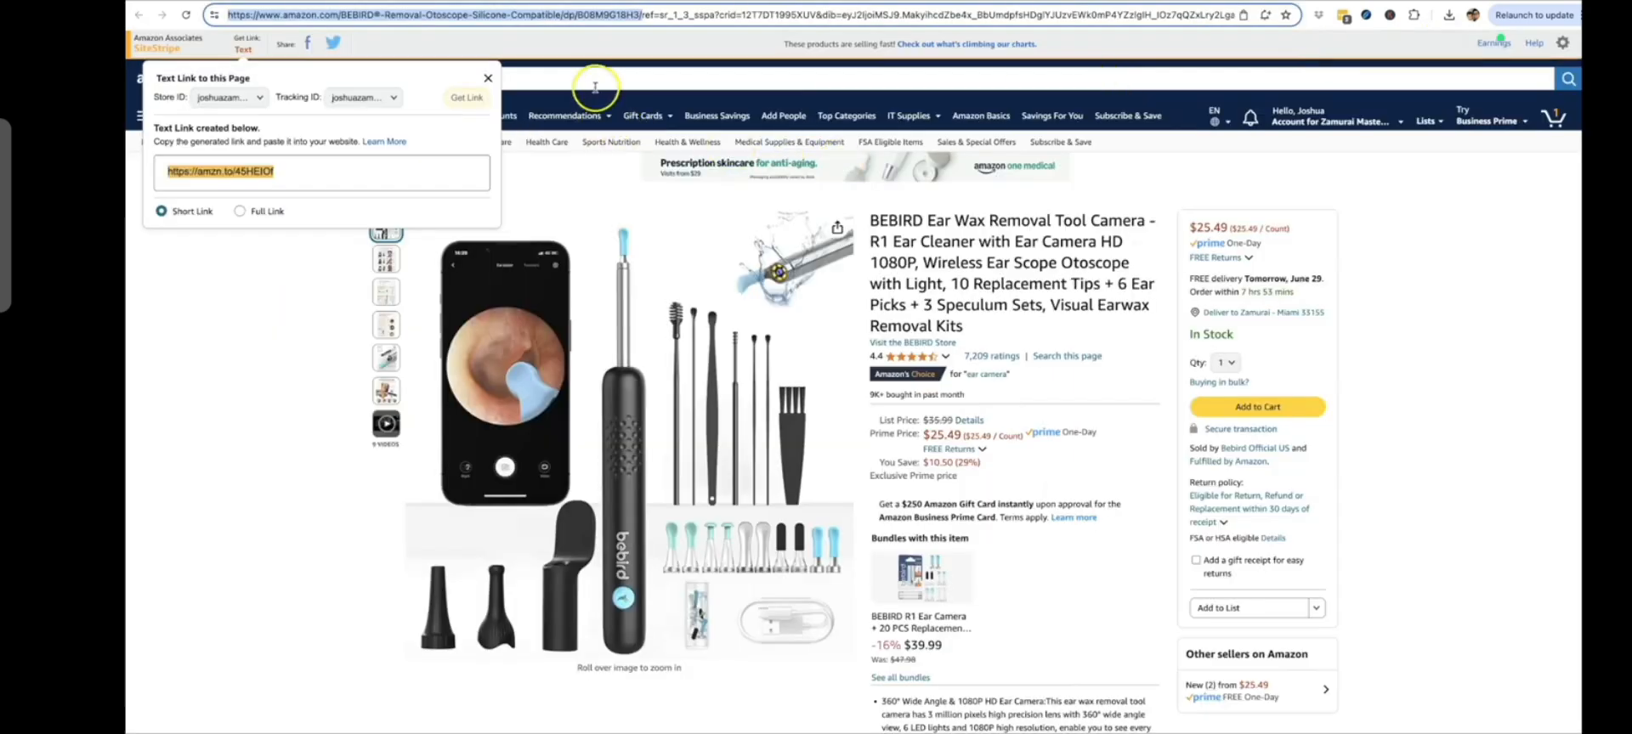
On Amazon, close the text link popup and search for "hoka shoes".
click(490, 80)
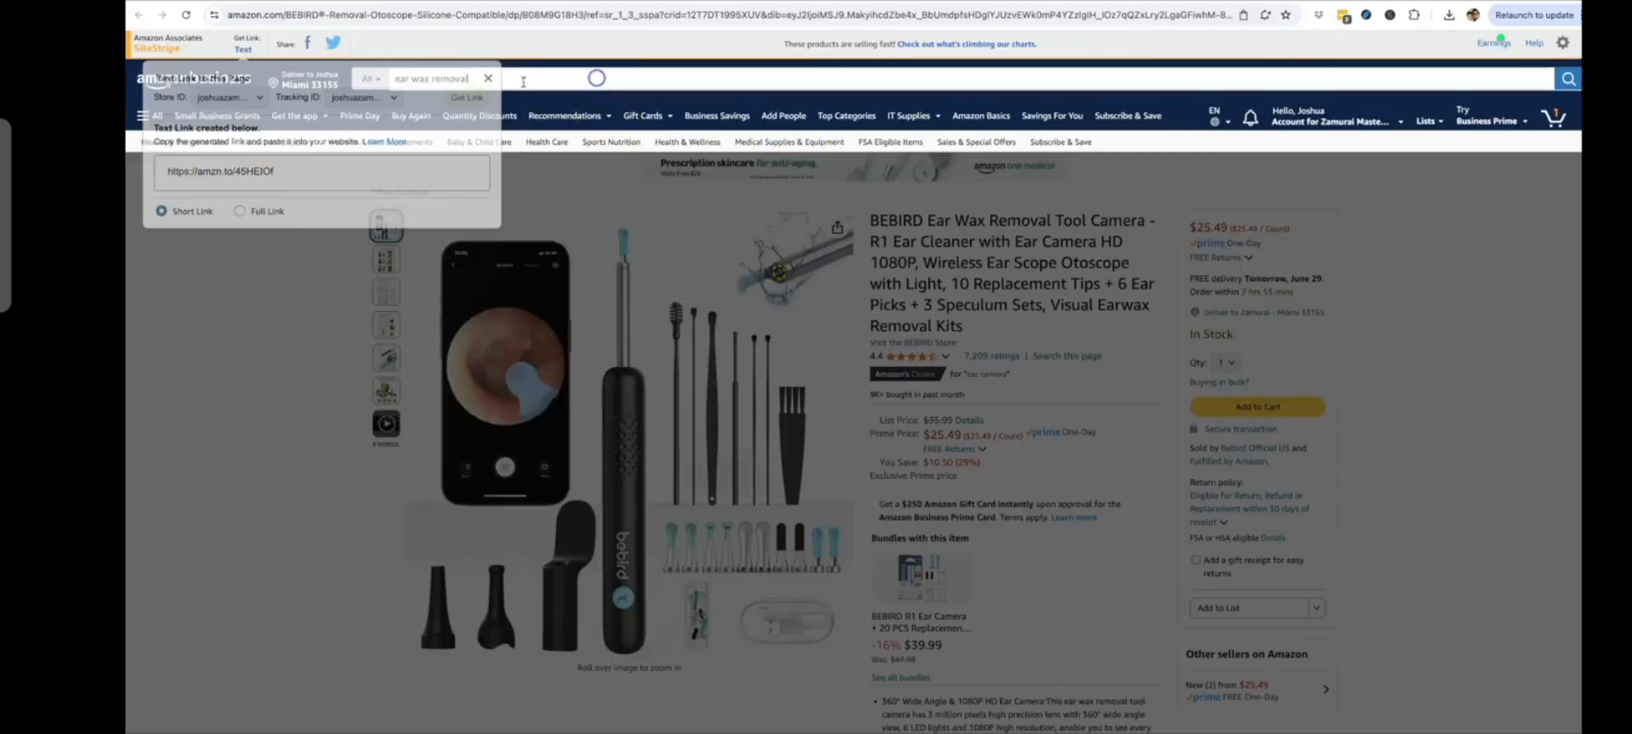
key(ctrl+a)
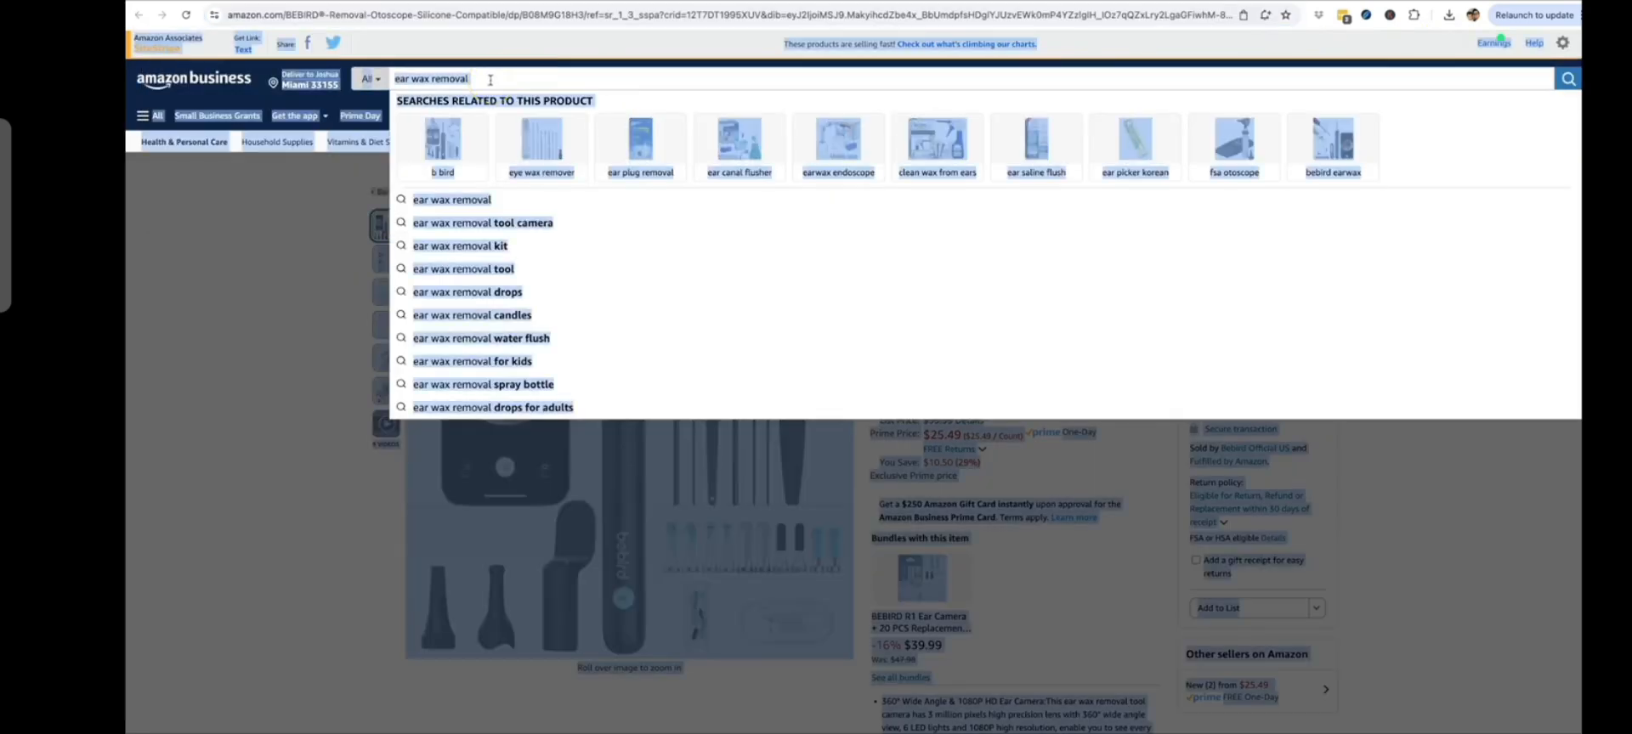
click(491, 80)
text(hoka)
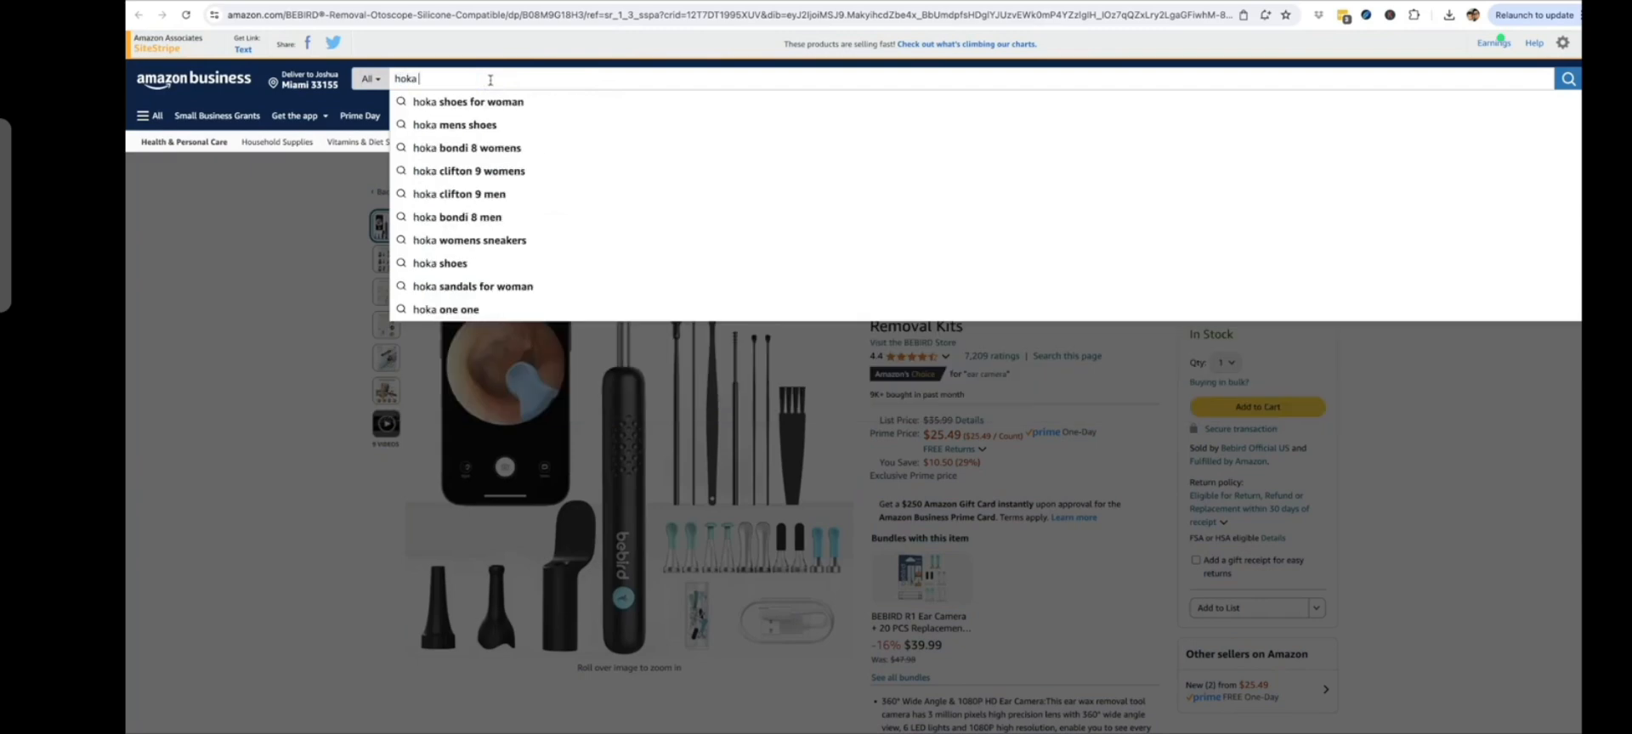
text( showes)
key(Return)
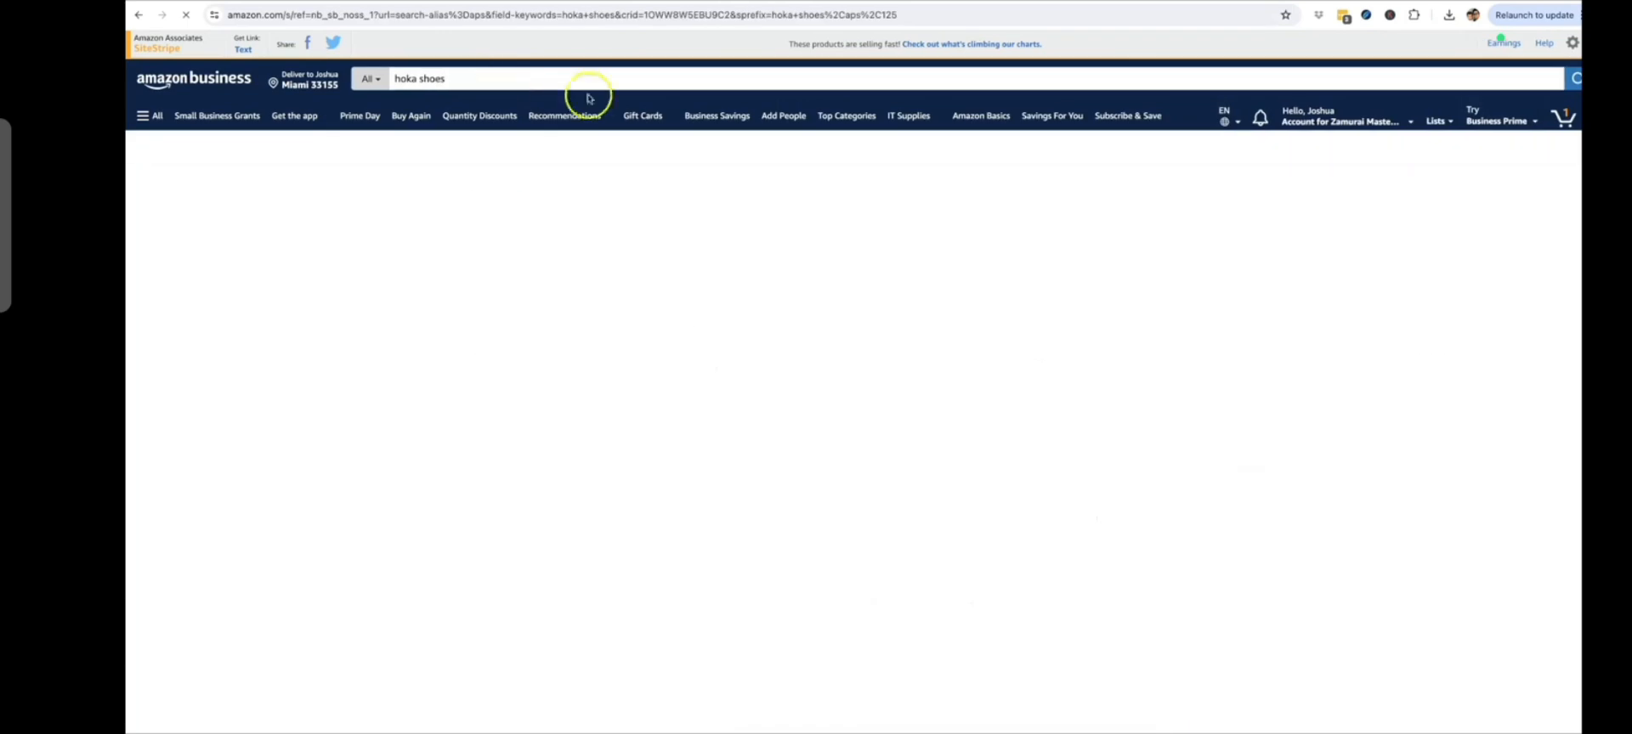
scroll(759, 468, down, 4)
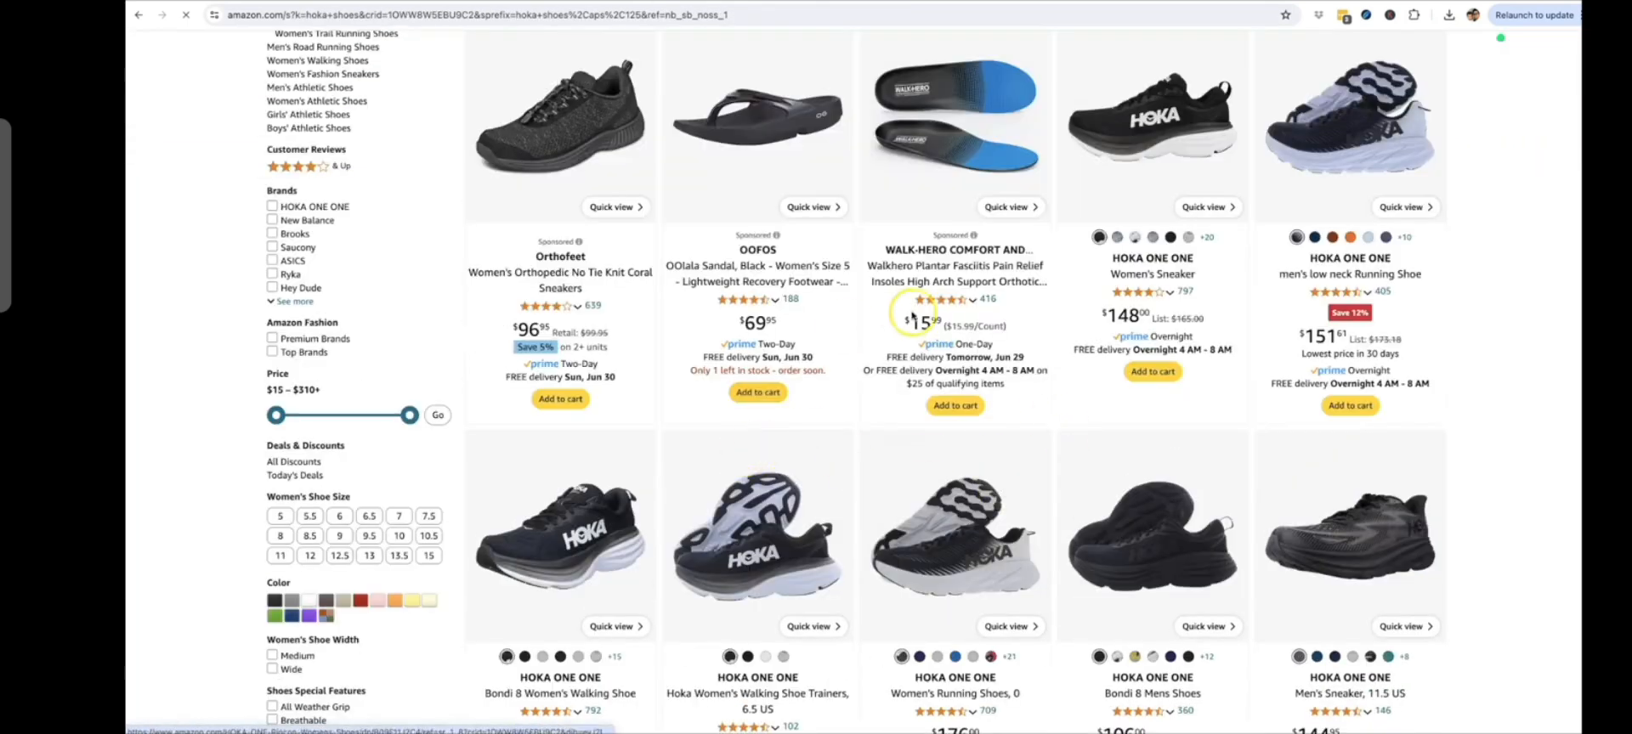
scroll(748, 459, up, 4)
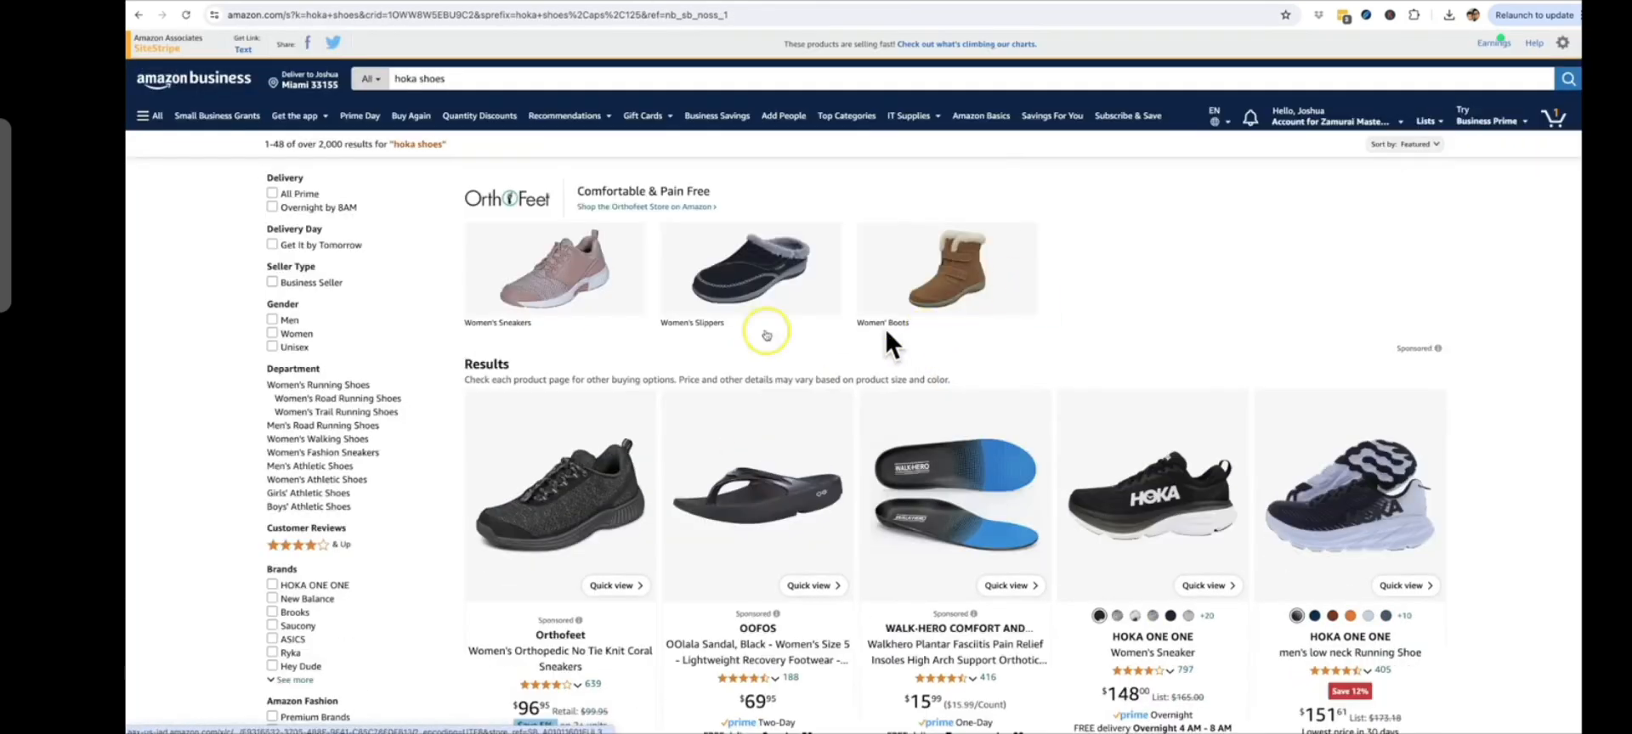
Generate a short affiliate text link for the hoka shoes results page and add it to the Quillaio article's links.
click(243, 49)
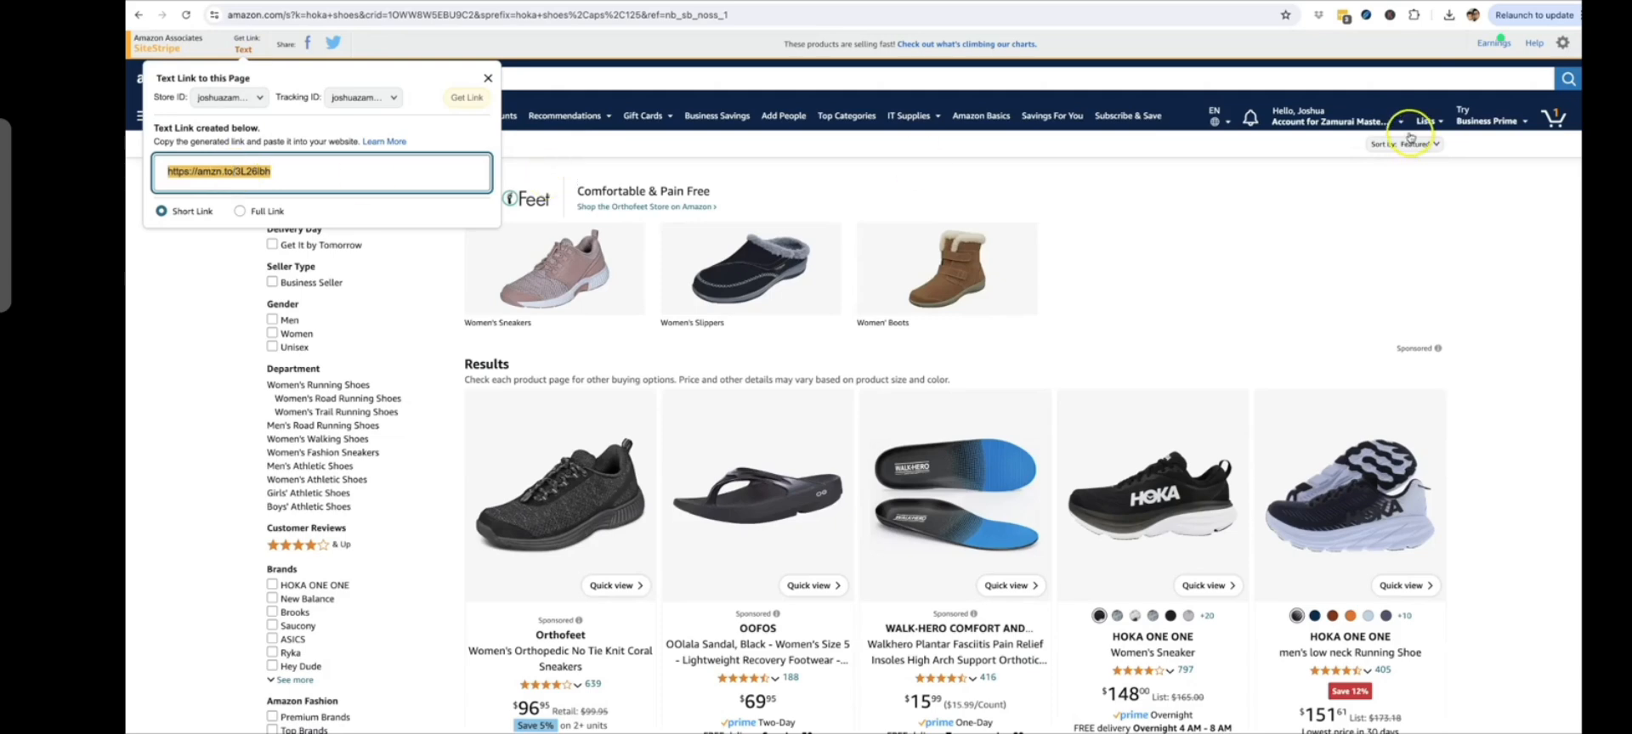
click(1341, 3)
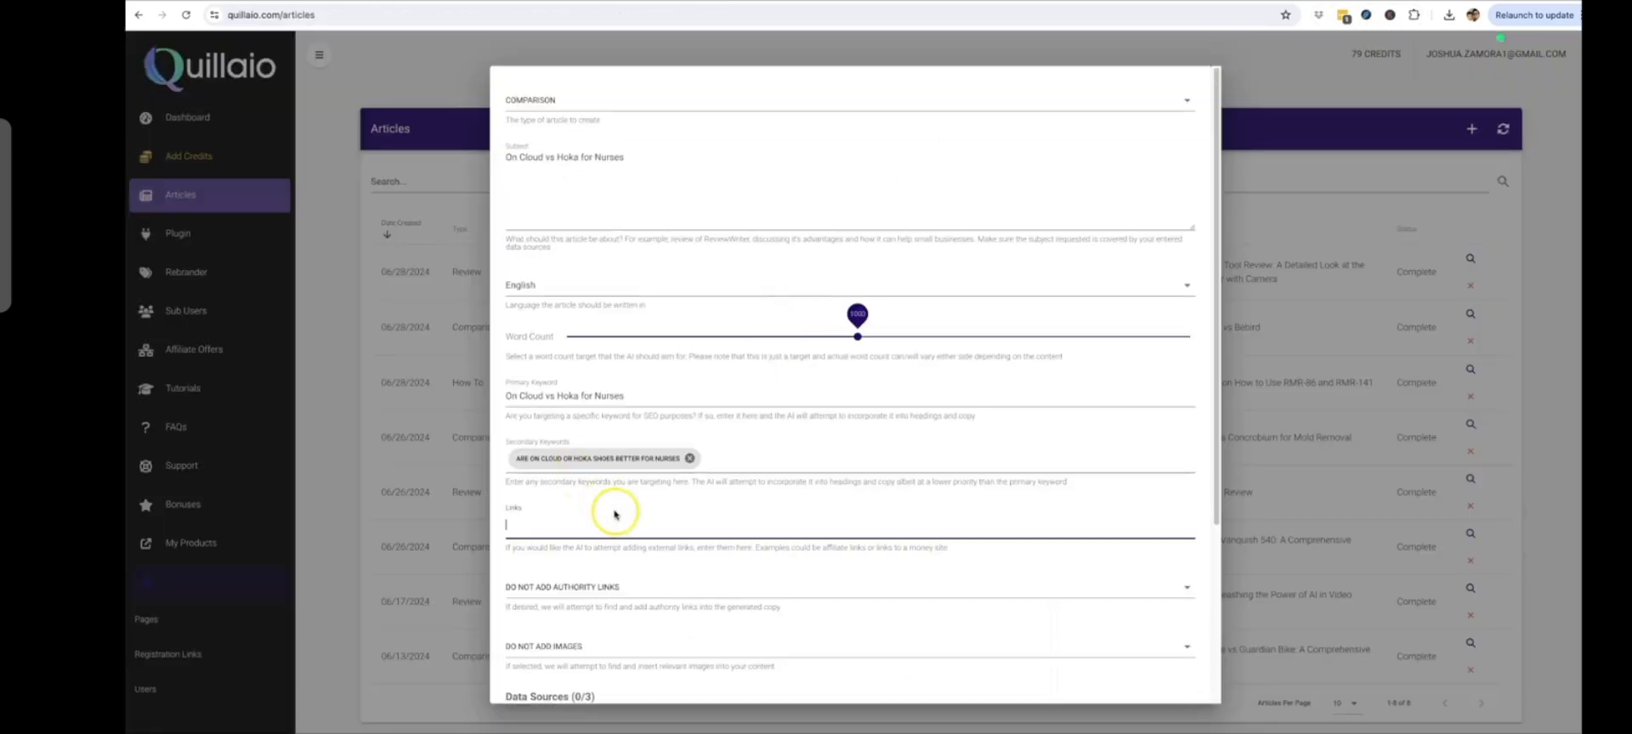
text(https://amzn.to/3L26lbh)
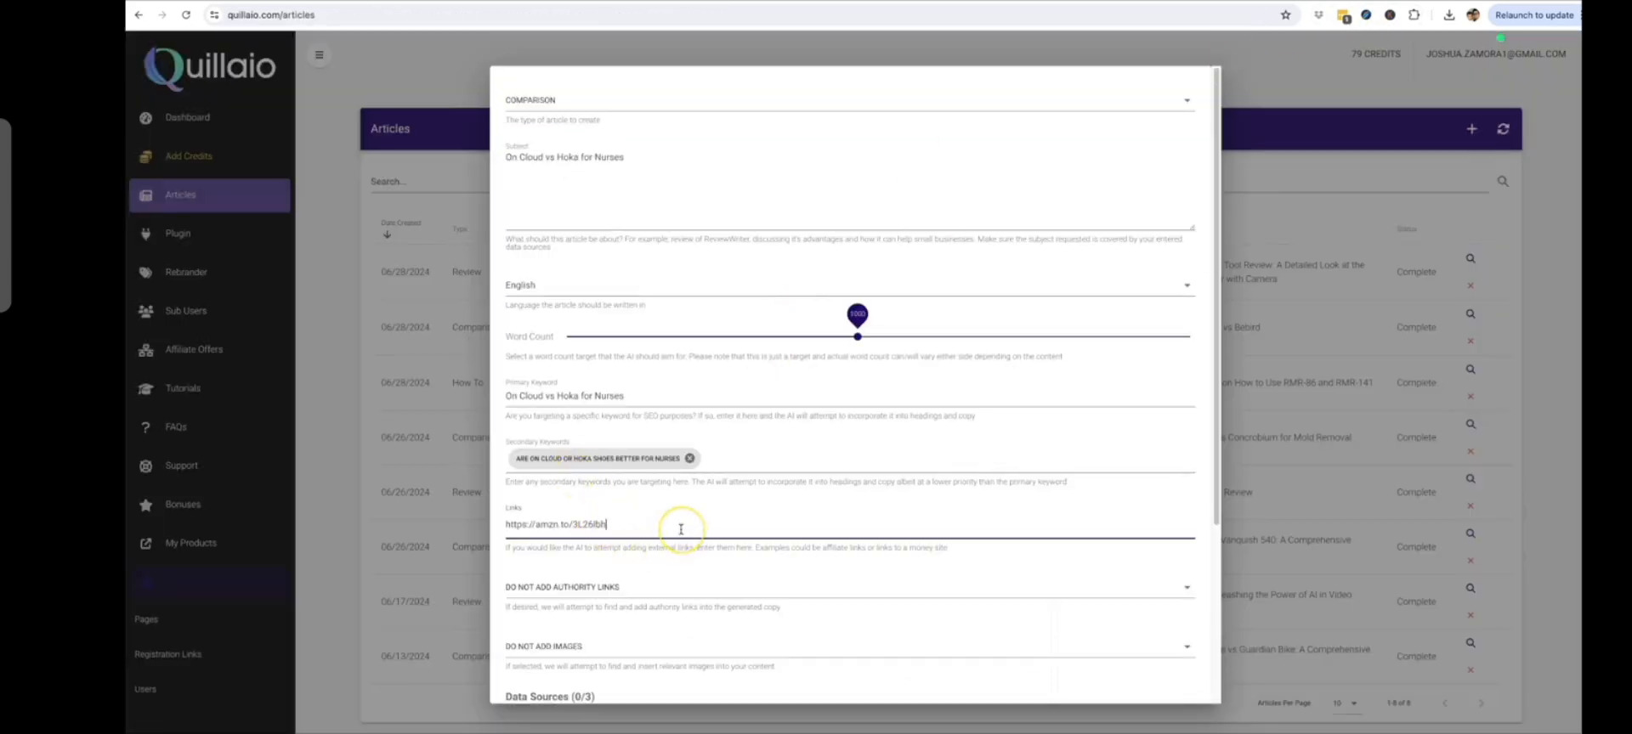
key(Return)
scroll(748, 514, down, 1)
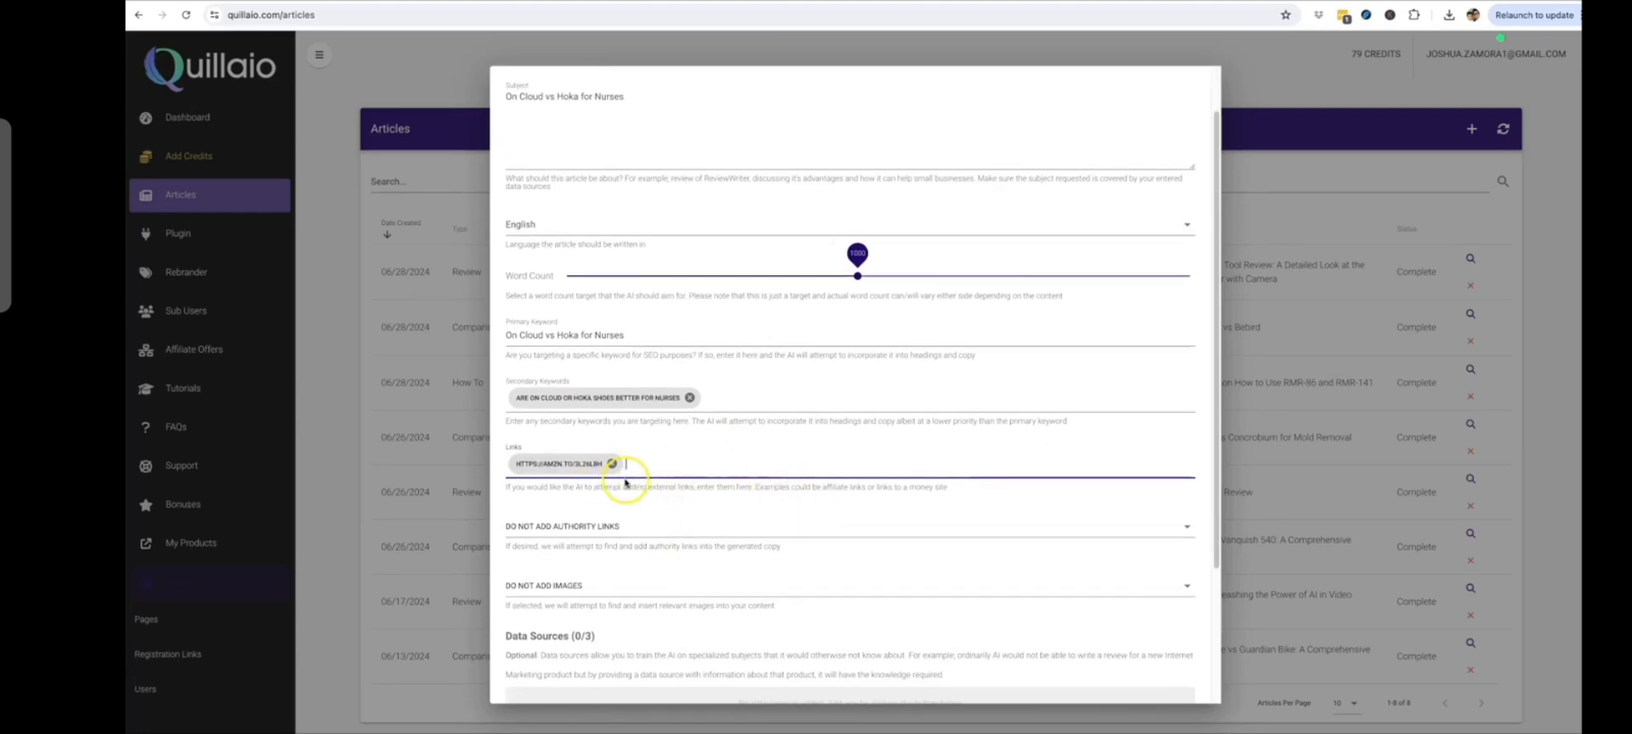
Set the article to add authority links and leave its image option at Do Not Add Images.
scroll(645, 481, up, 1)
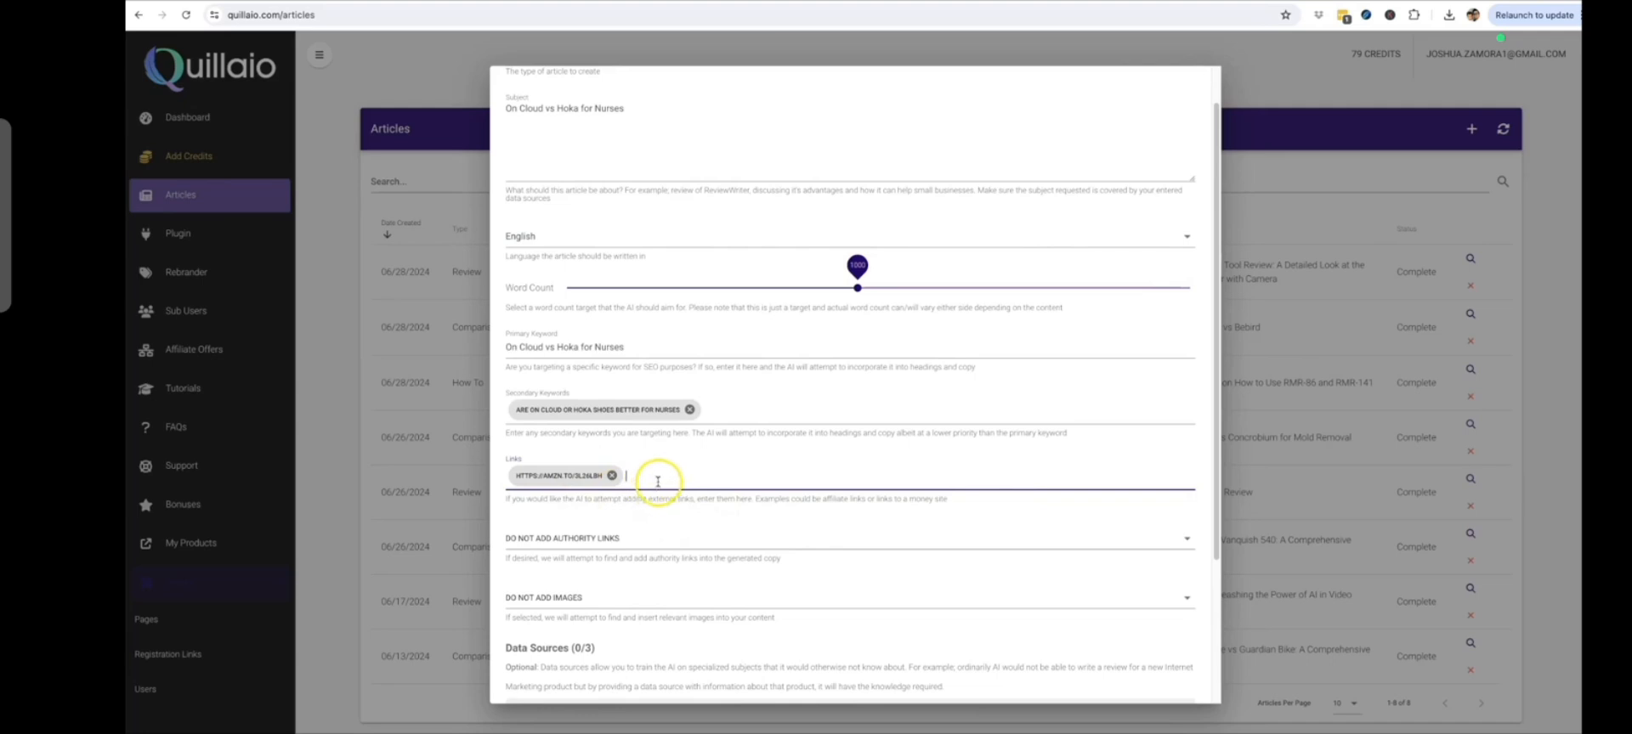
scroll(657, 481, up, 2)
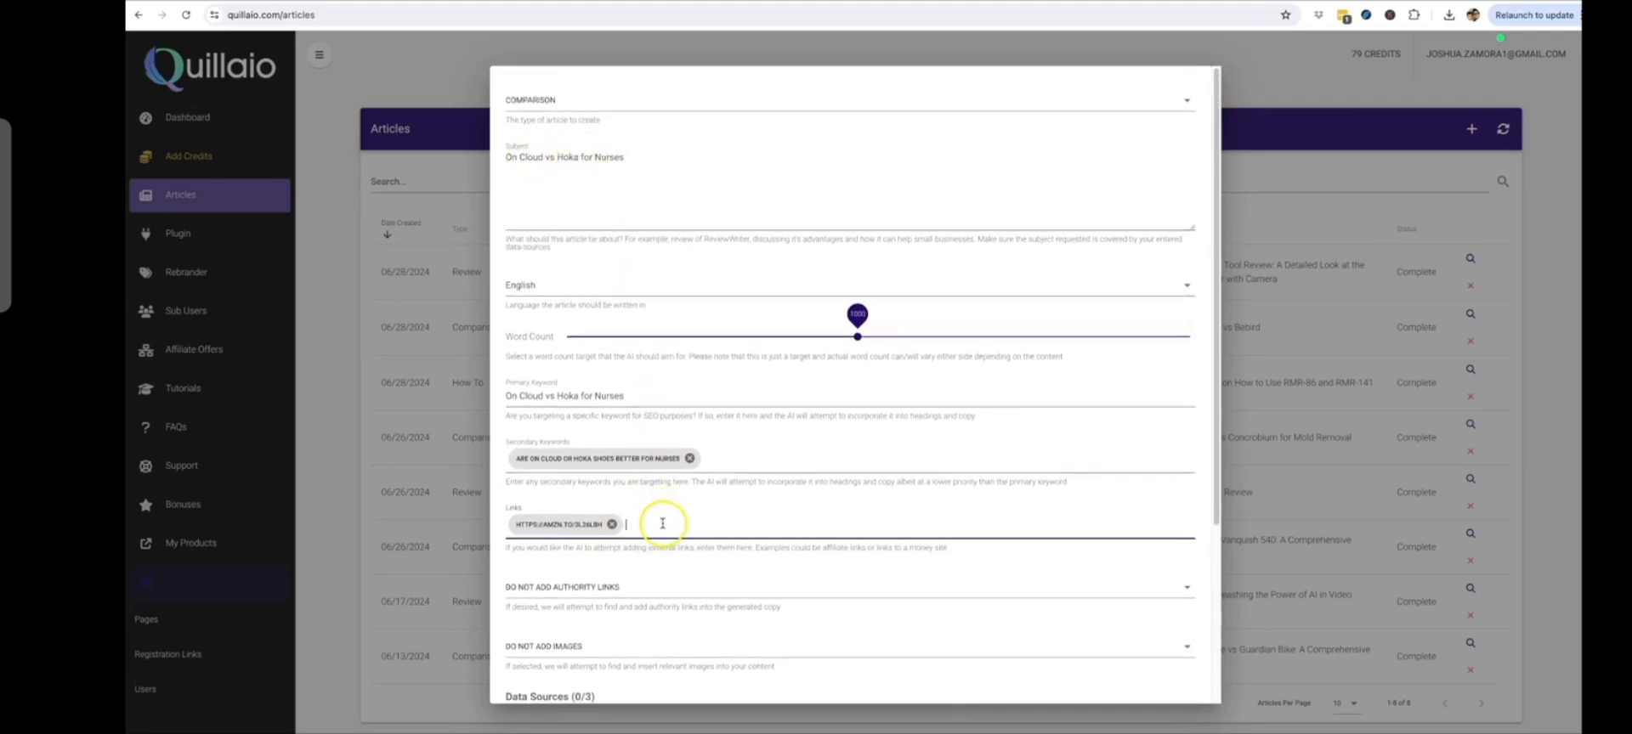
scroll(664, 525, down, 2)
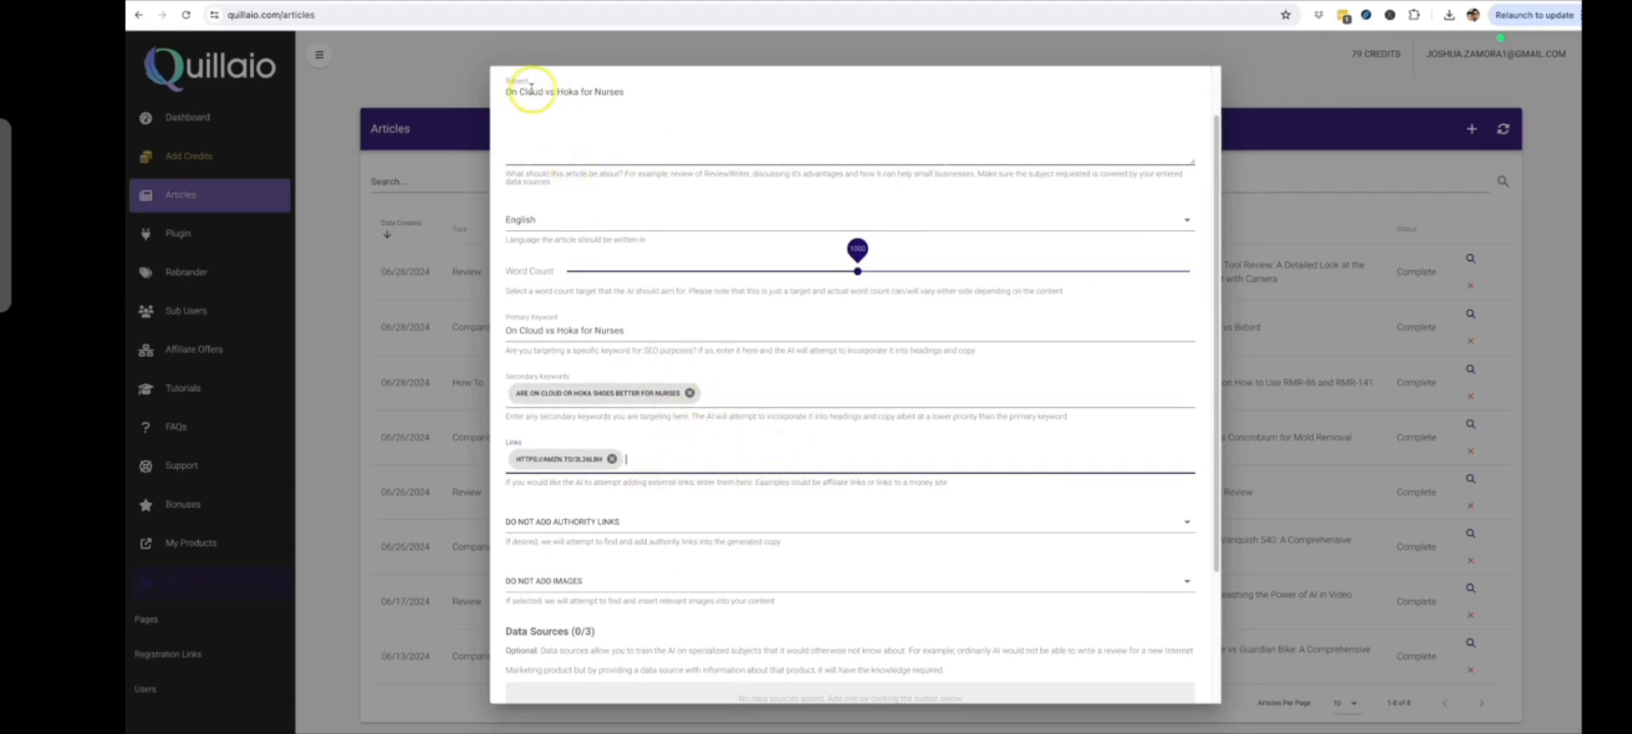
scroll(756, 475, down, 2)
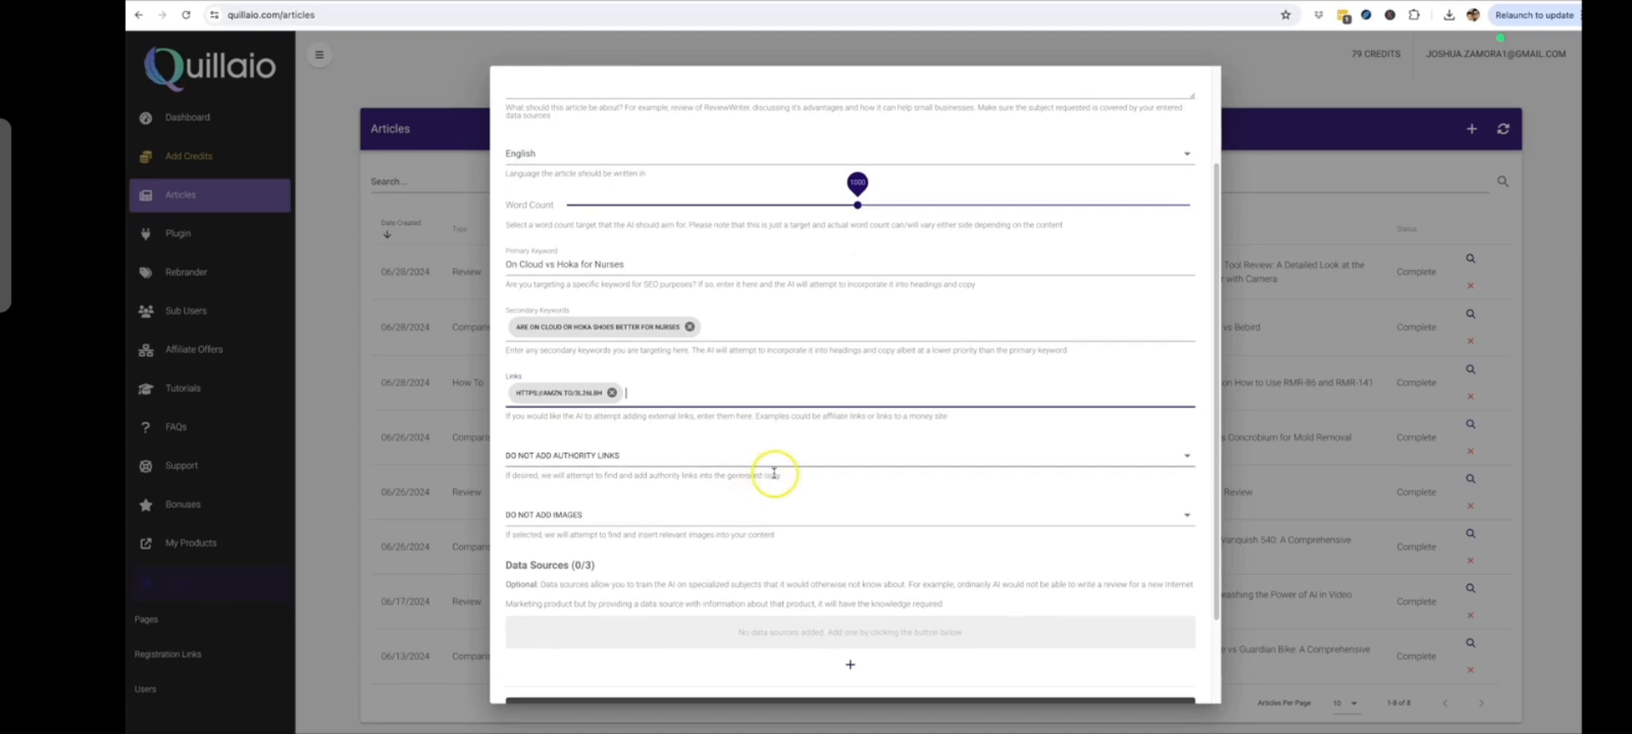
scroll(776, 470, down, 3)
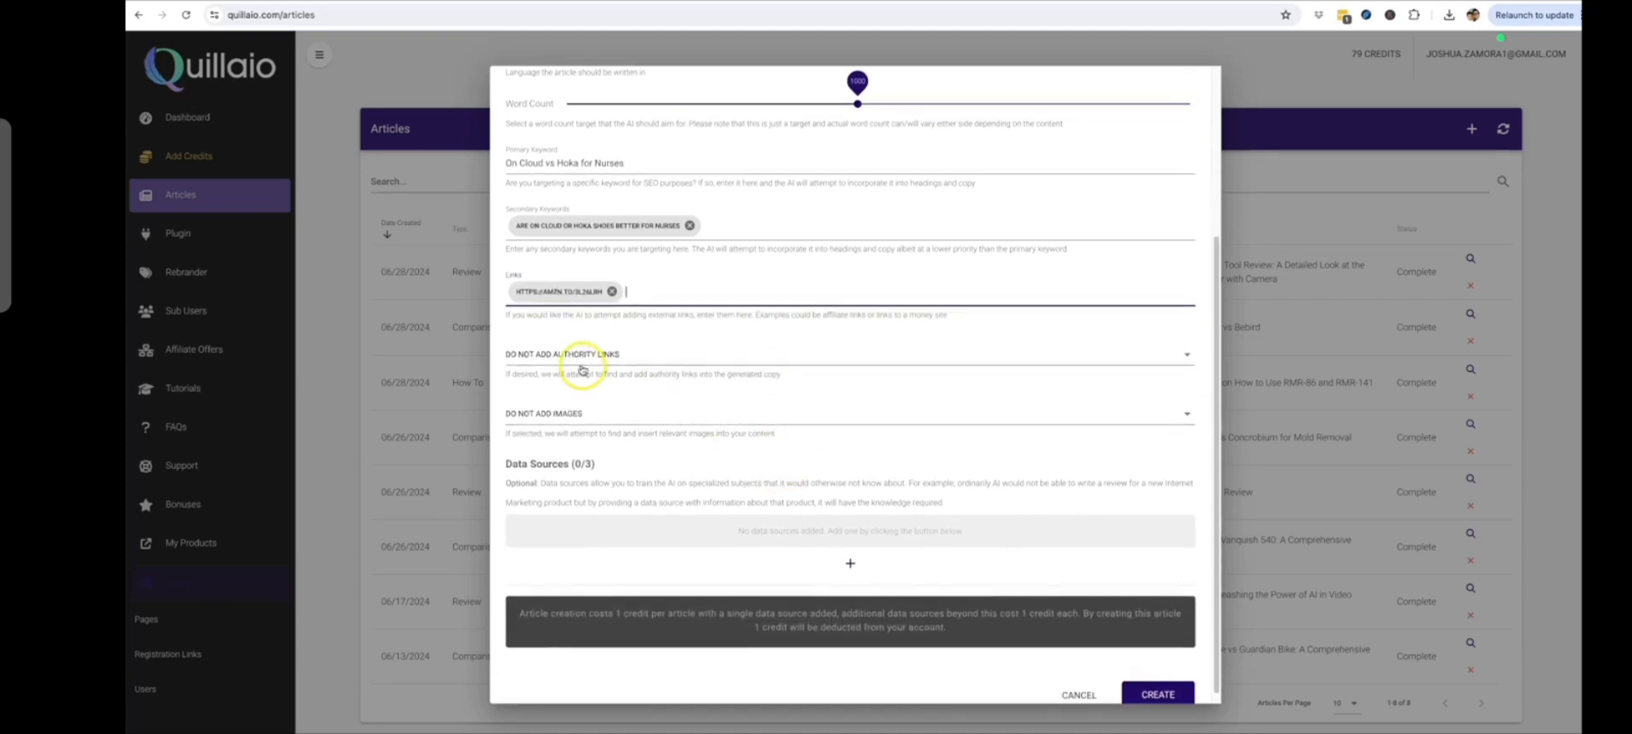
click(582, 365)
click(575, 358)
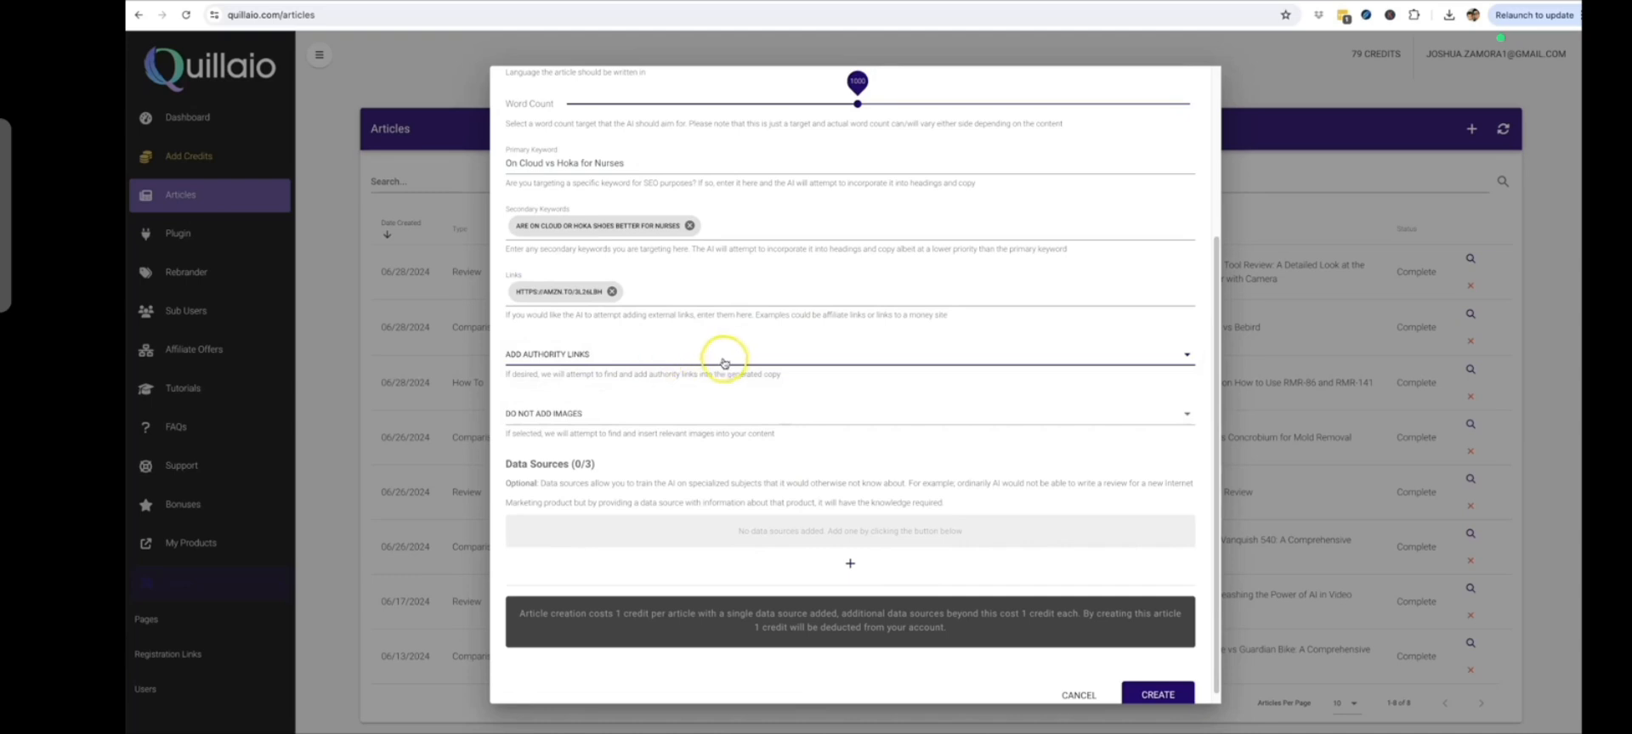
scroll(731, 365, down, 1)
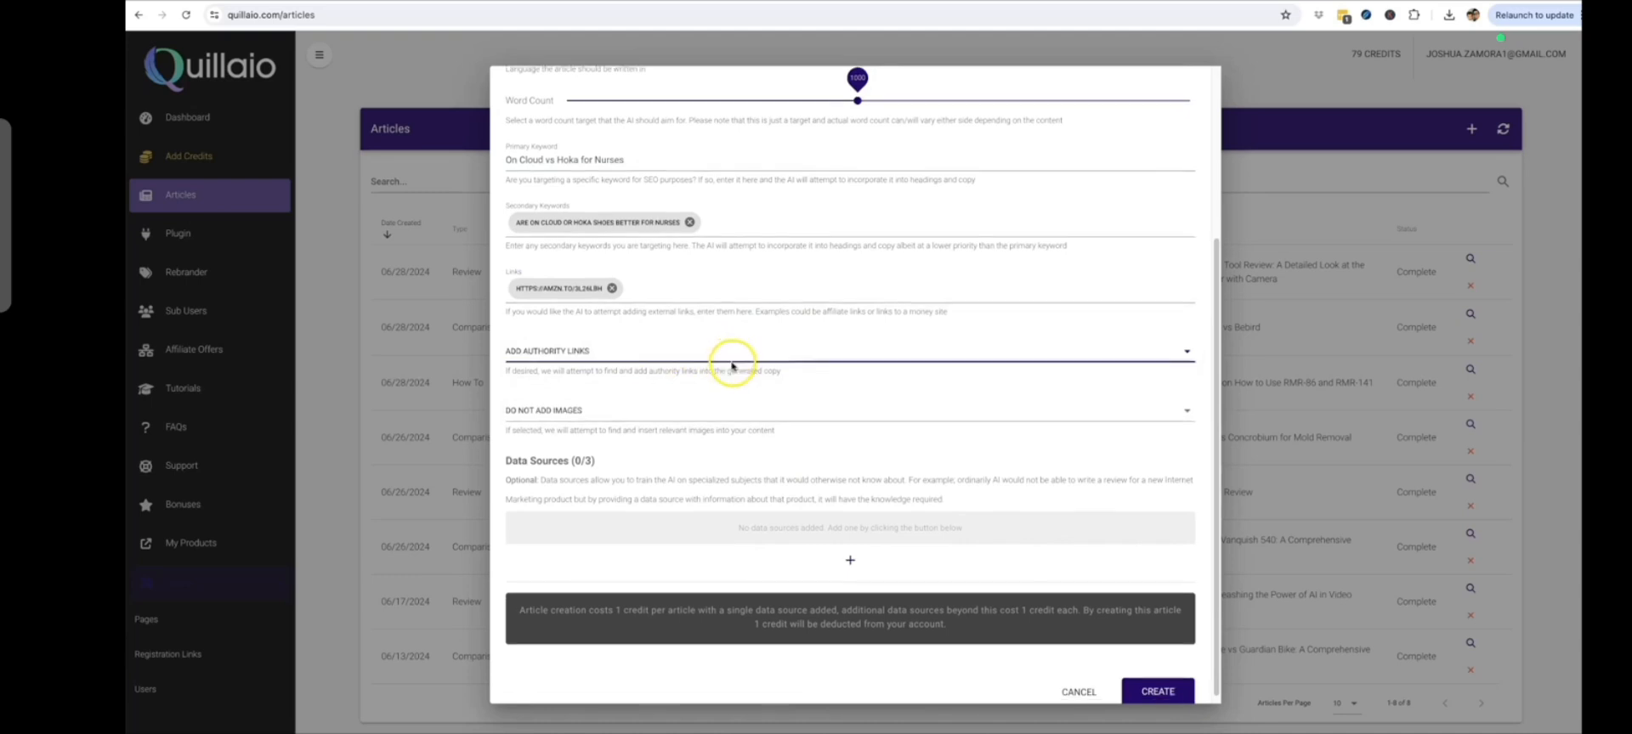
click(576, 404)
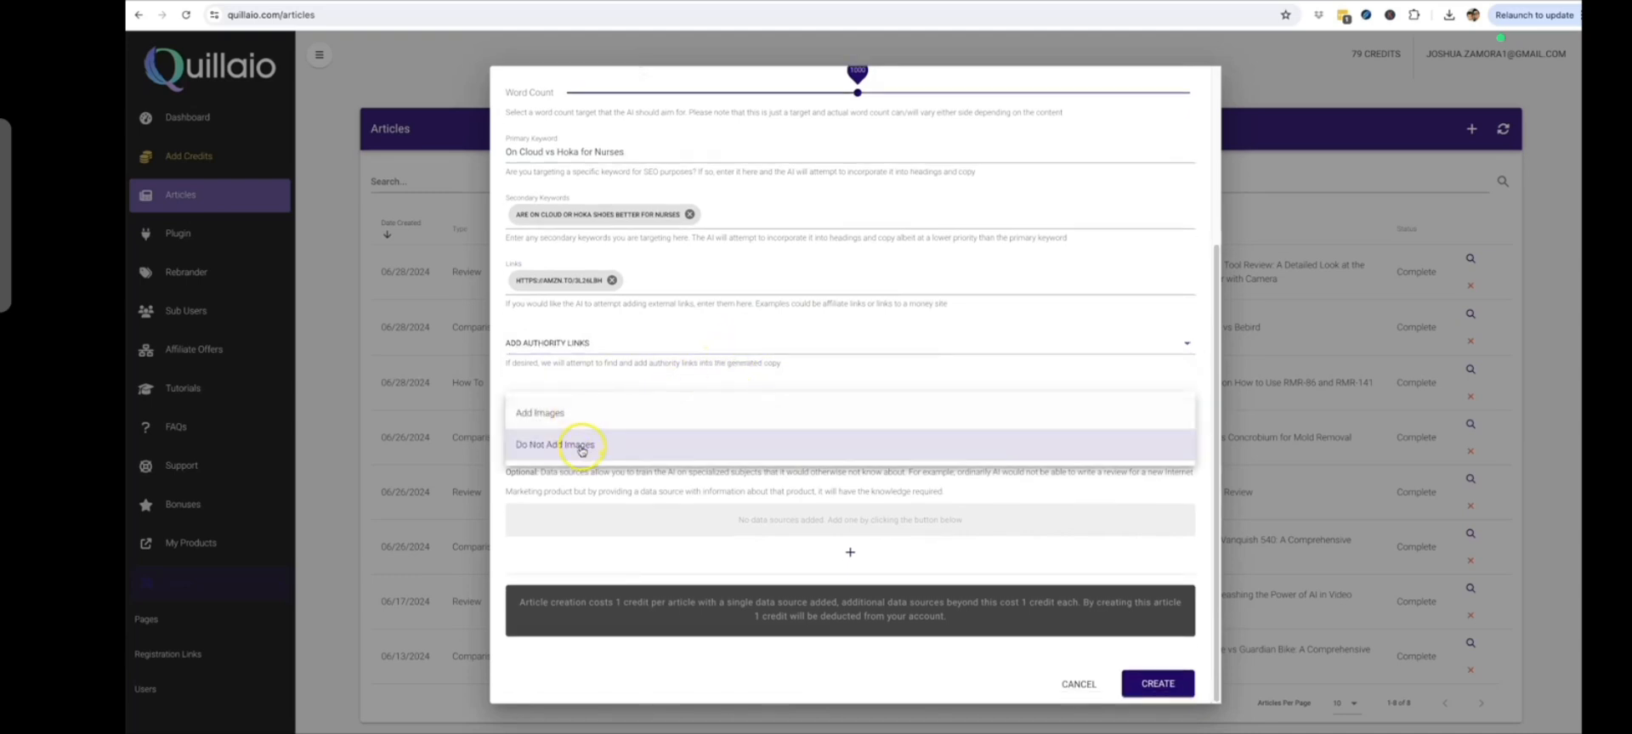
click(500, 372)
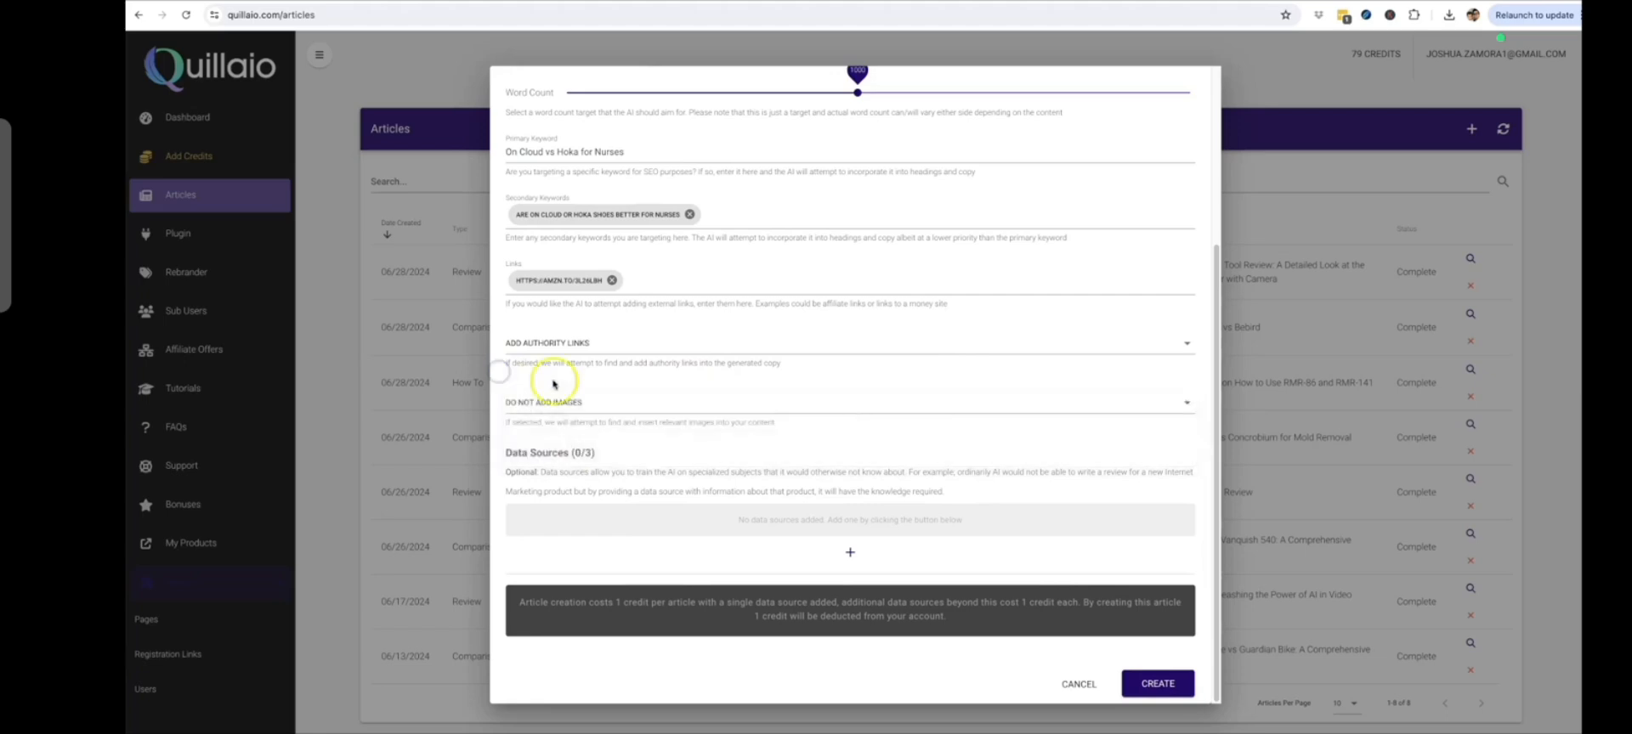
Add a data source row, then open the "Hoka or On Cloud?" r/nursing thread from the Google results and copy its URL.
scroll(651, 378, up, 2)
scroll(651, 379, up, 4)
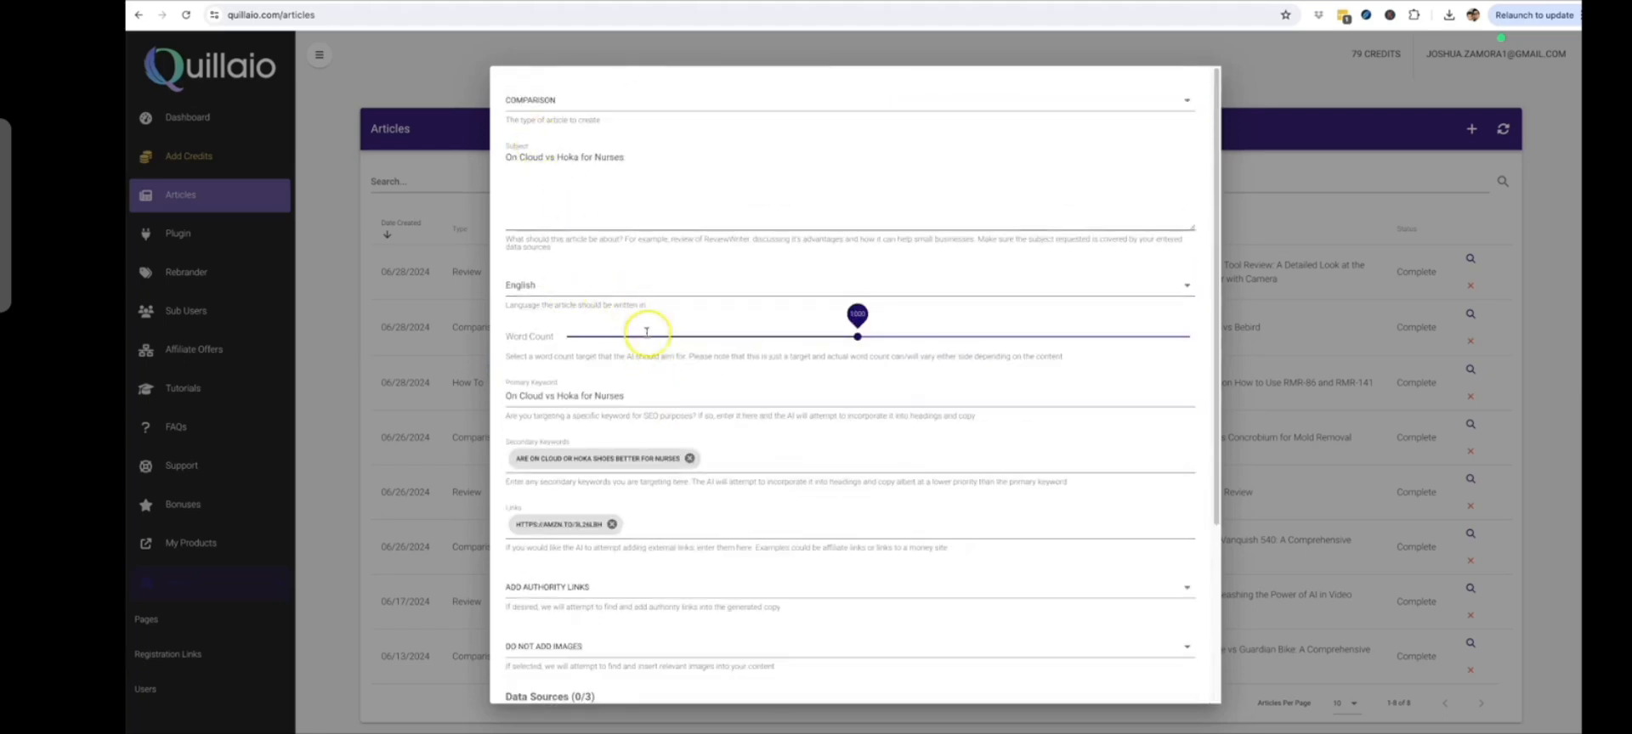
scroll(695, 416, down, 3)
scroll(696, 415, down, 1)
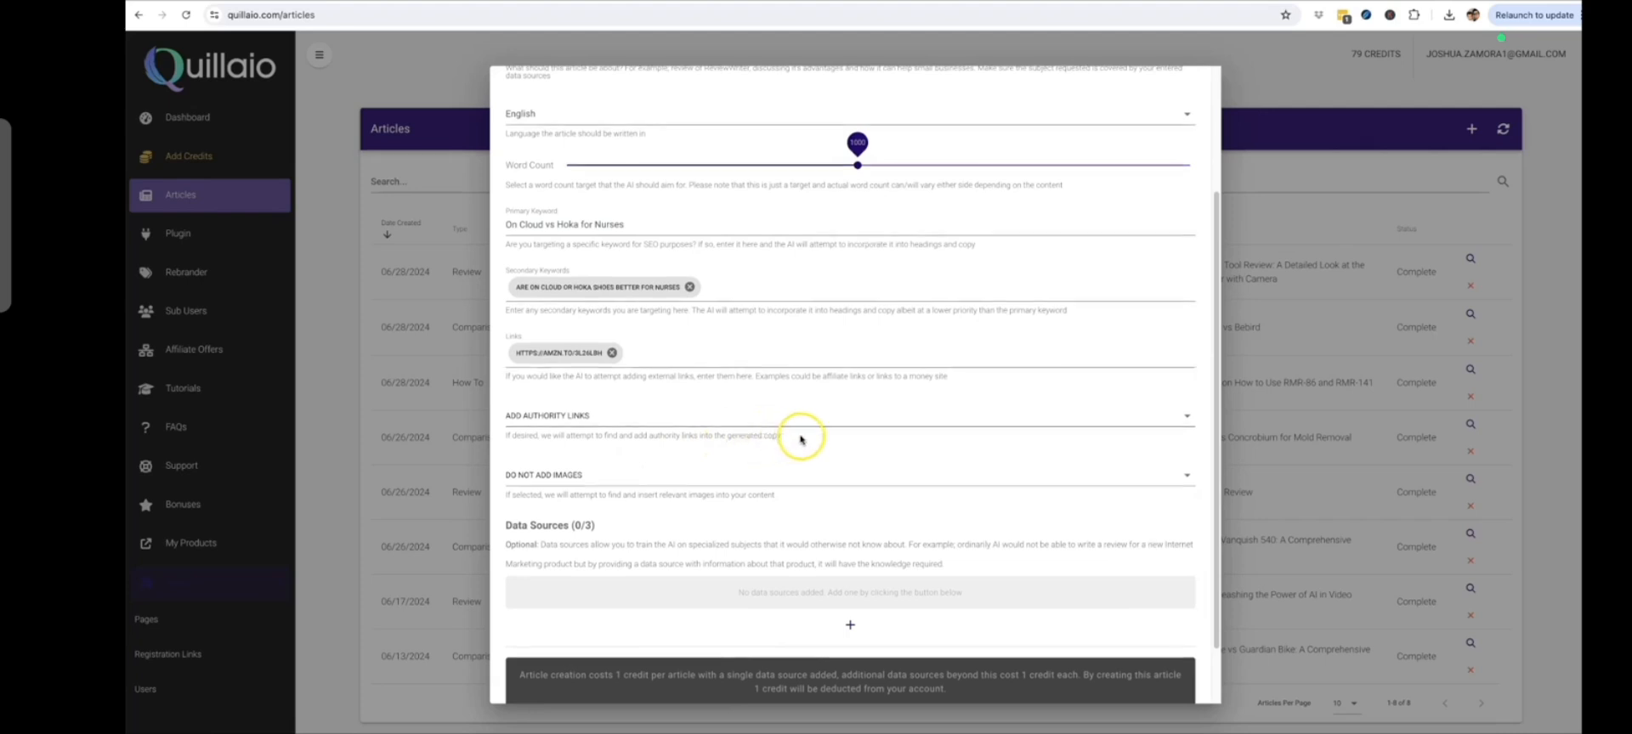
scroll(799, 440, down, 2)
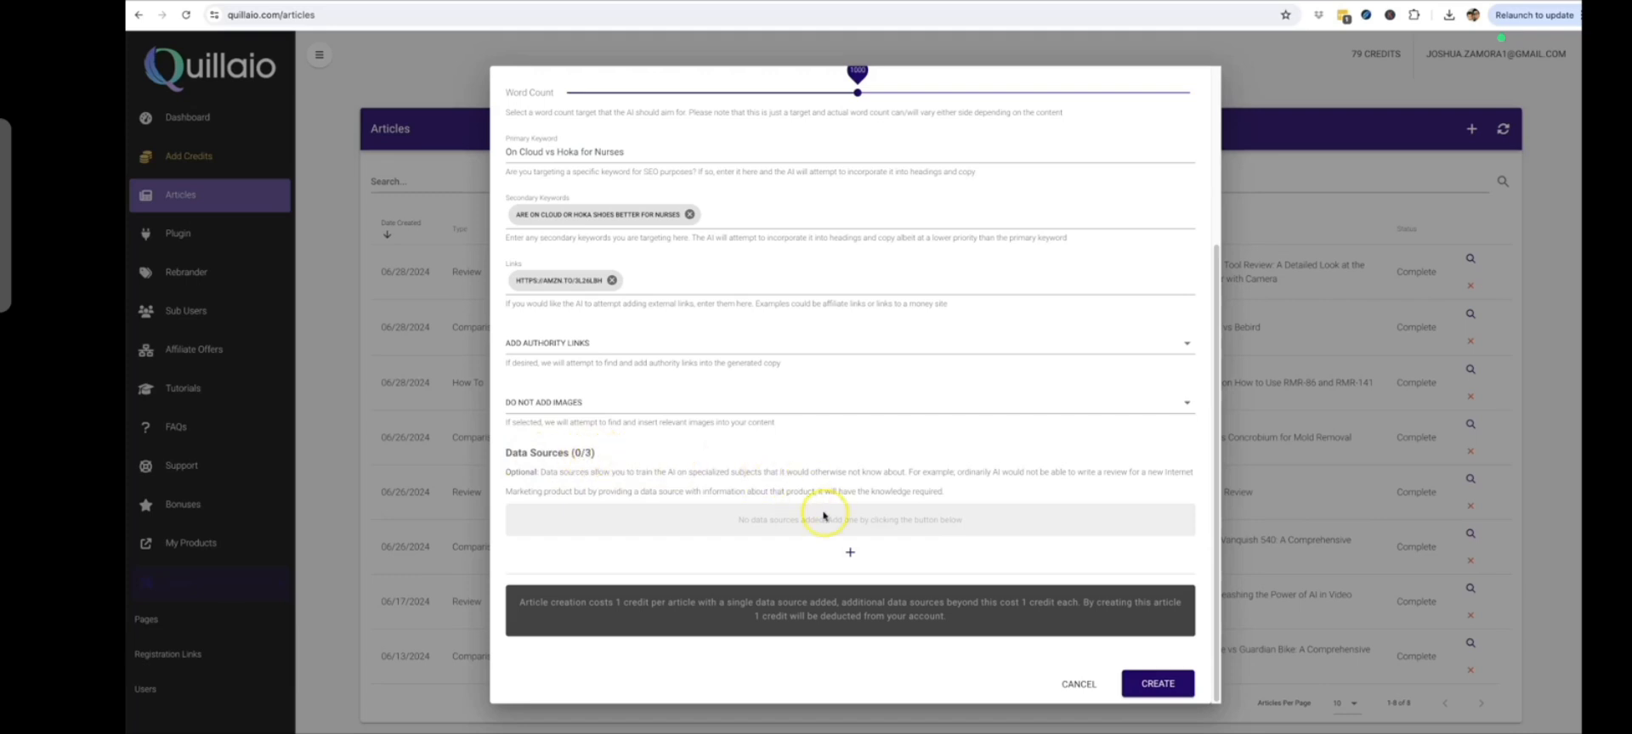
click(850, 553)
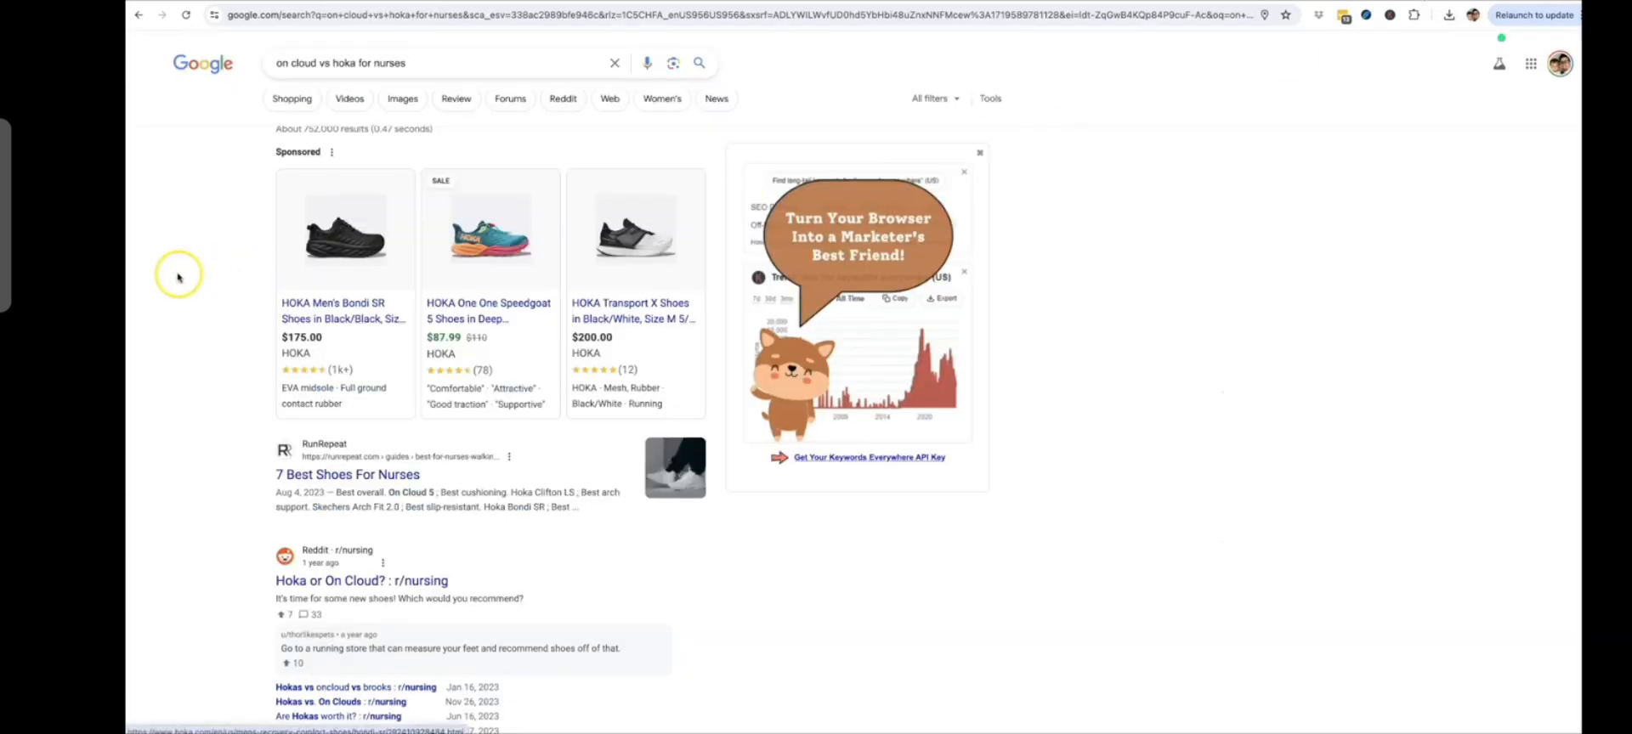
scroll(180, 277, down, 2)
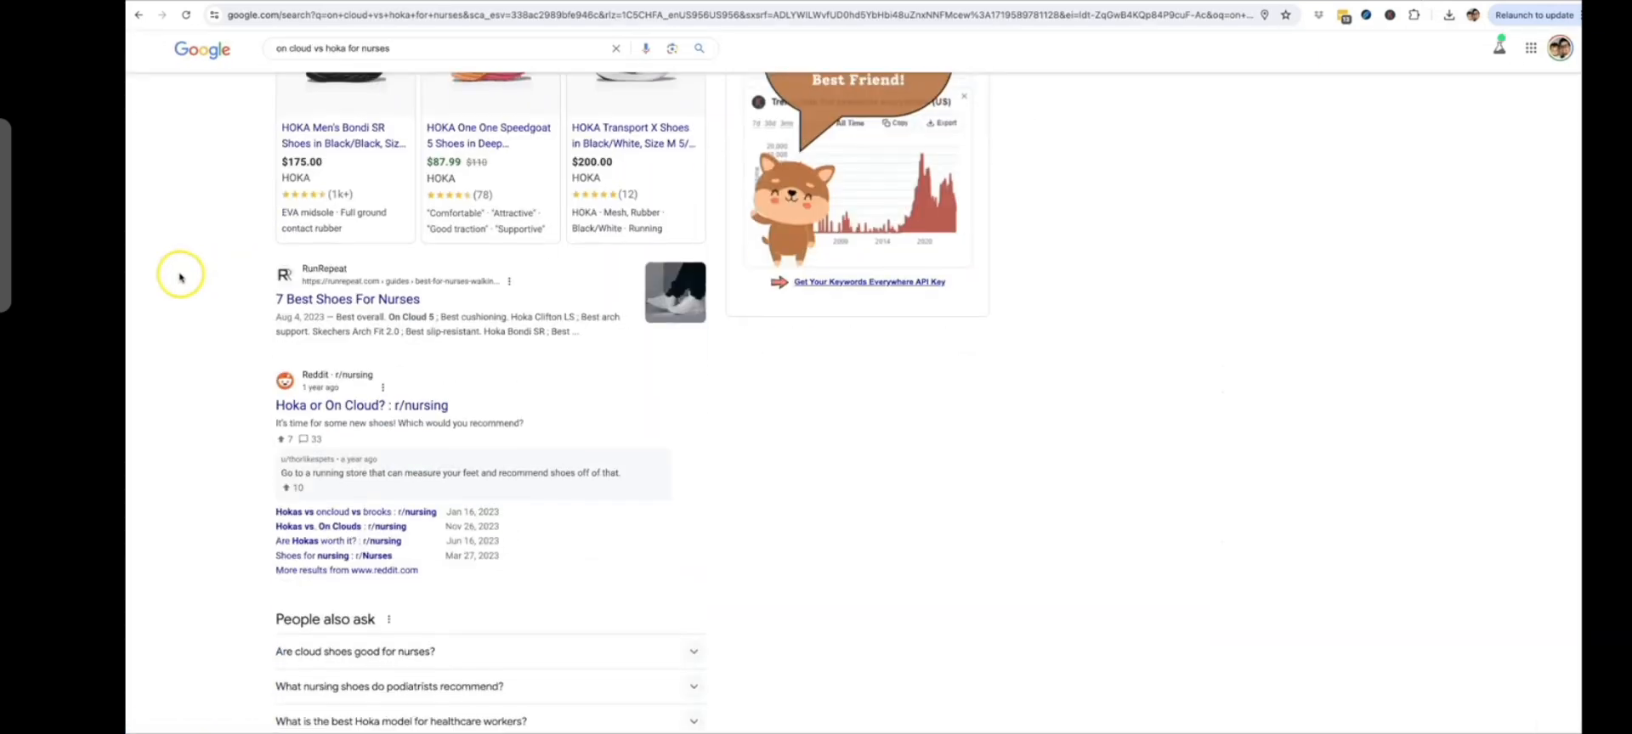
scroll(180, 277, down, 1)
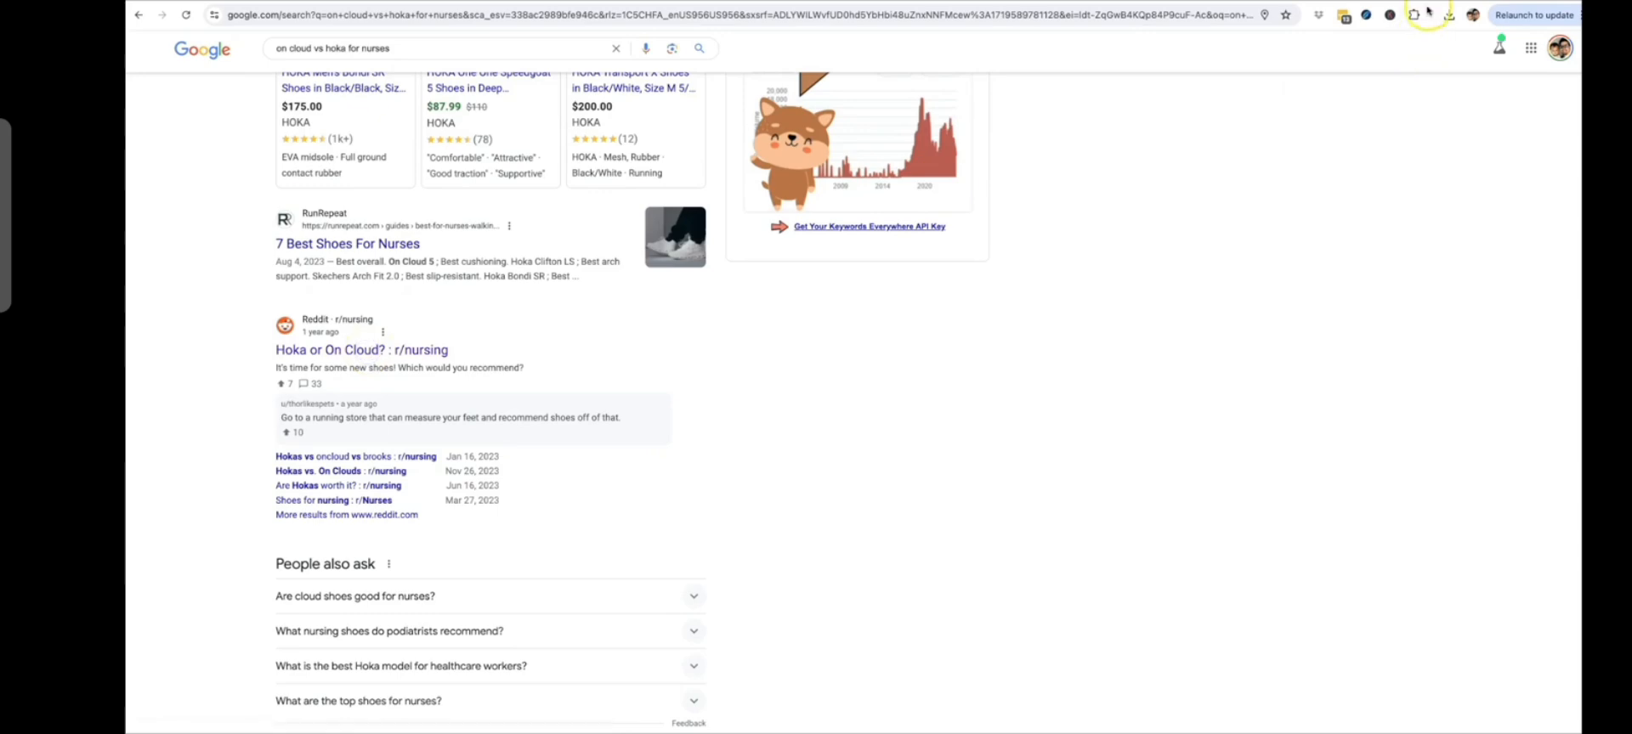
scroll(860, 219, down, 3)
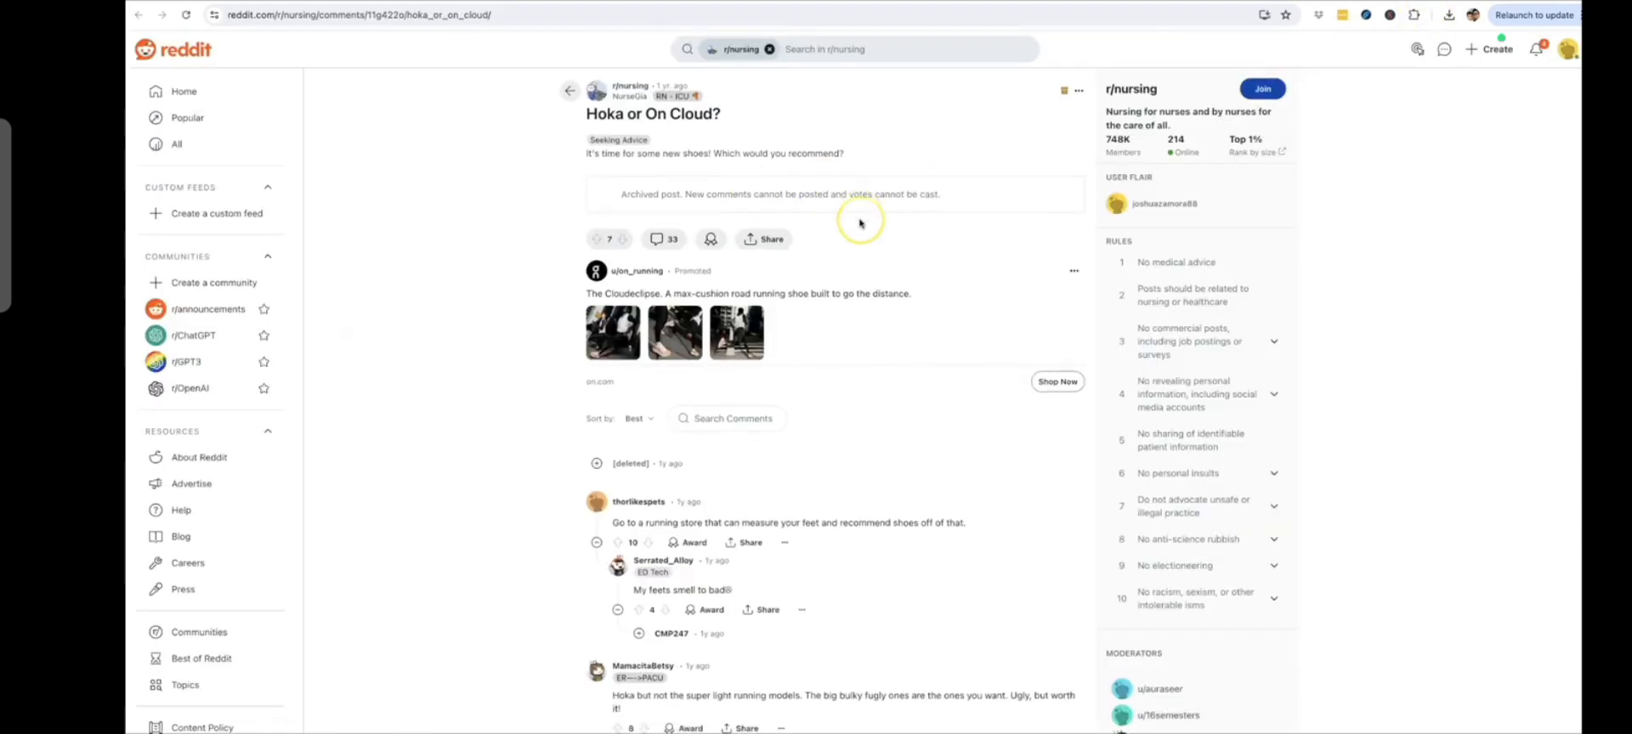
scroll(857, 221, up, 2)
click(409, 17)
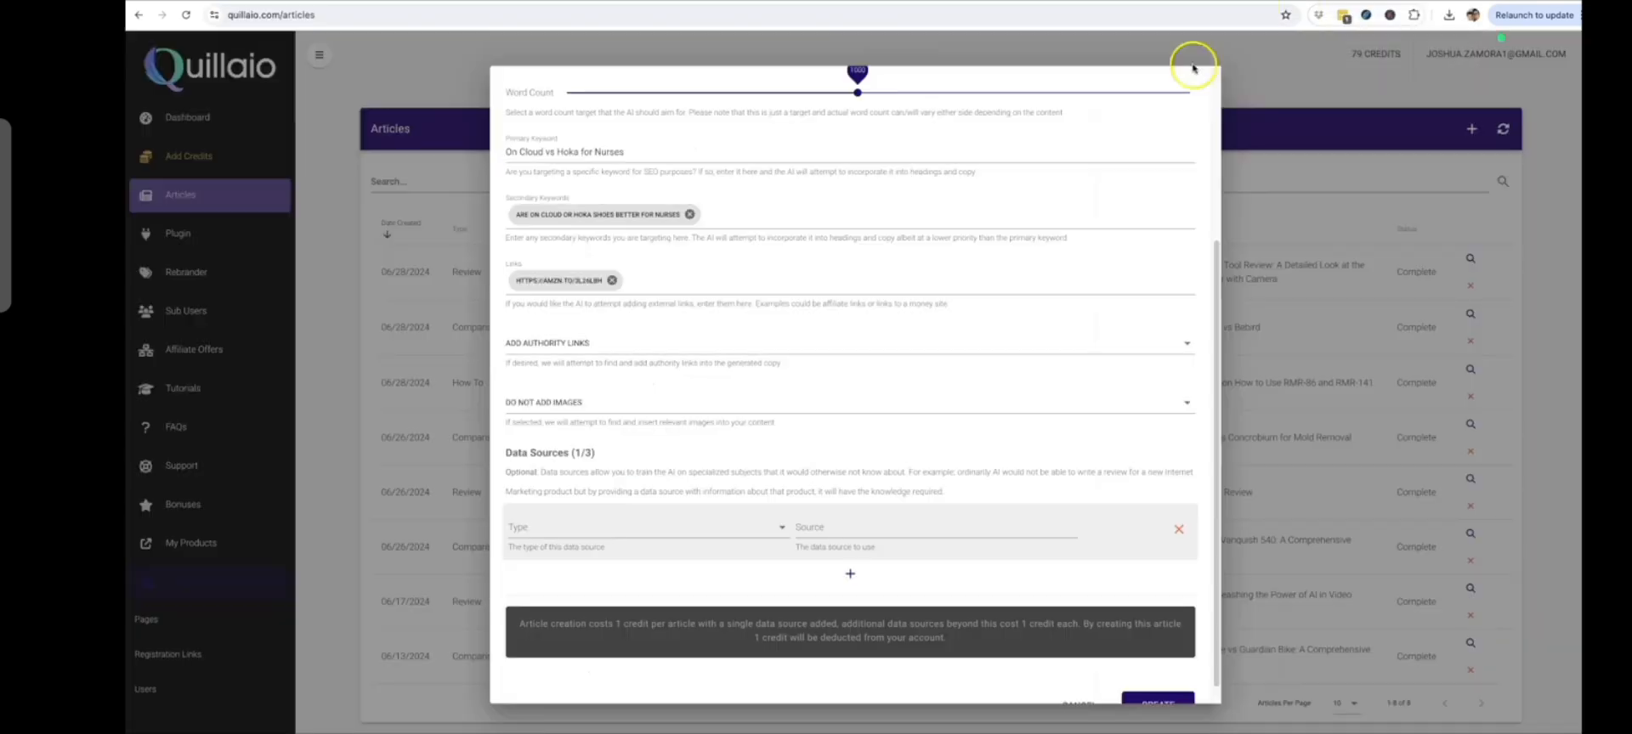
Back in Quillaio, set the first data source's type to URL and enter the copied Reddit thread address.
click(616, 533)
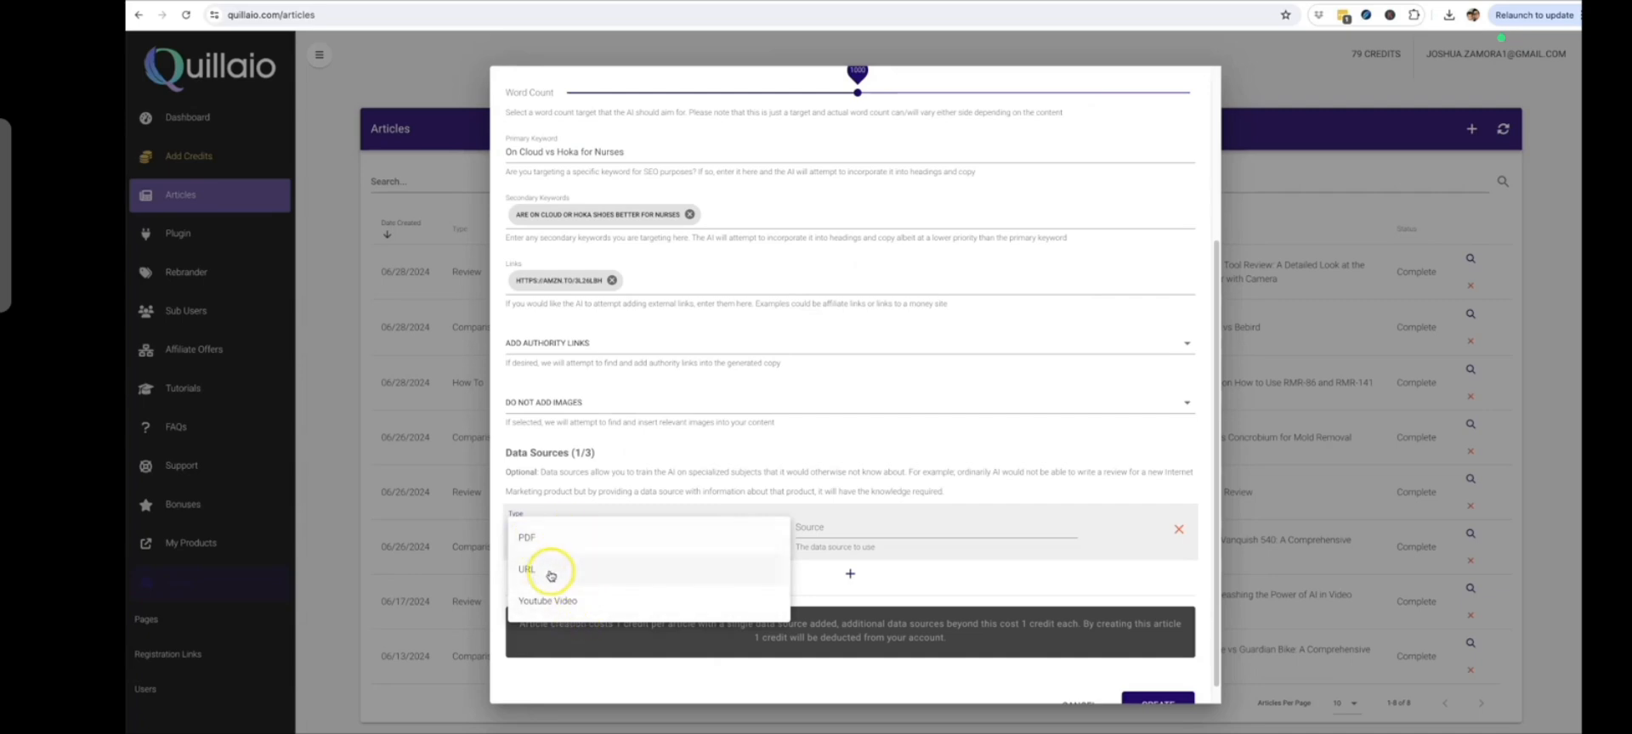
click(564, 571)
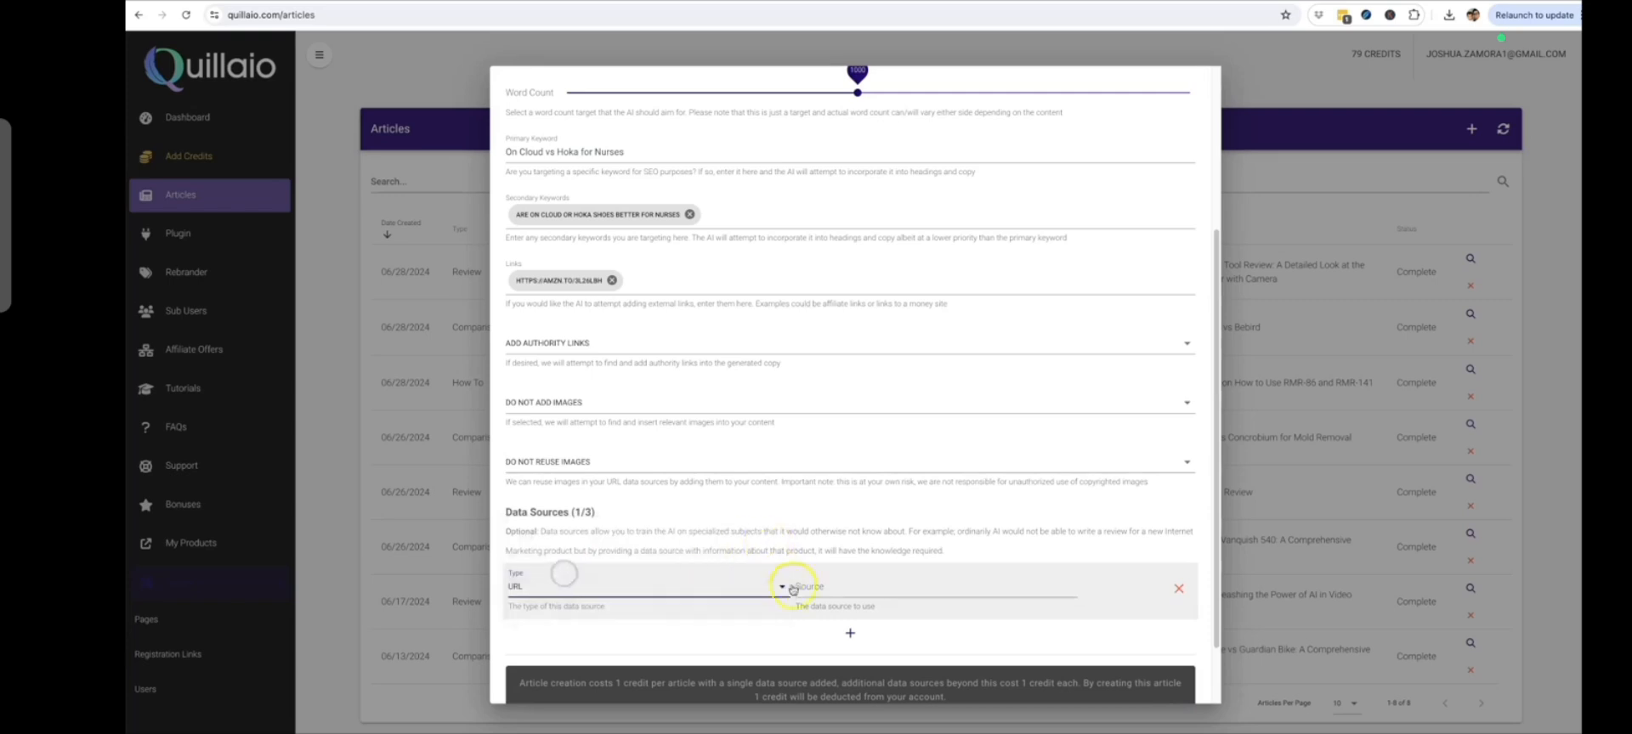
click(828, 593)
key(ctrl+v)
Add a second data source row and copy the URL of the YouTube video "Hoka Shoes for Nurses | Best Shoes for Nurses 2024" found through Google.
click(850, 633)
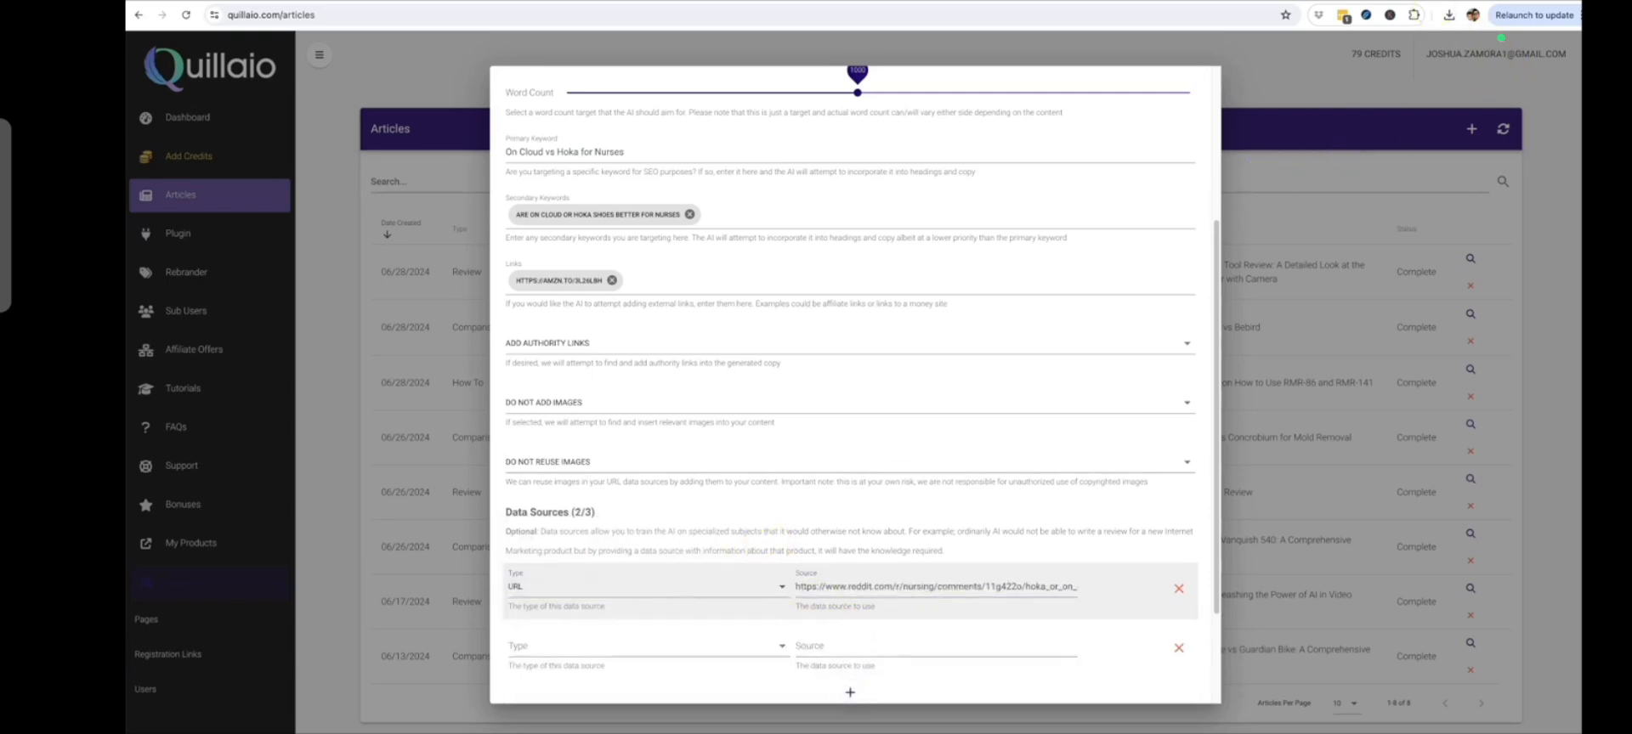
key(ctrl+Tab)
scroll(662, 327, down, 2)
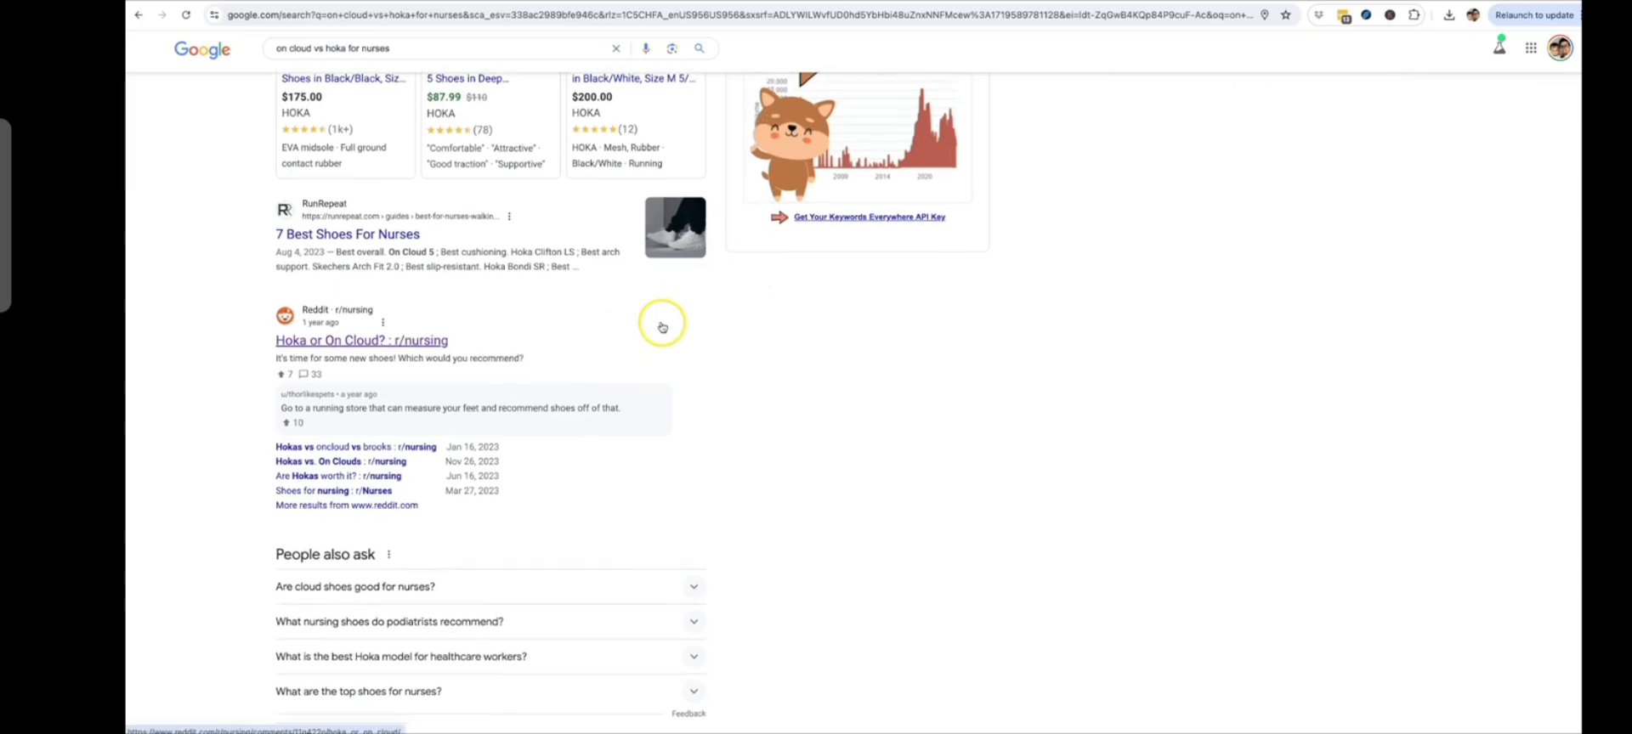
scroll(662, 327, down, 4)
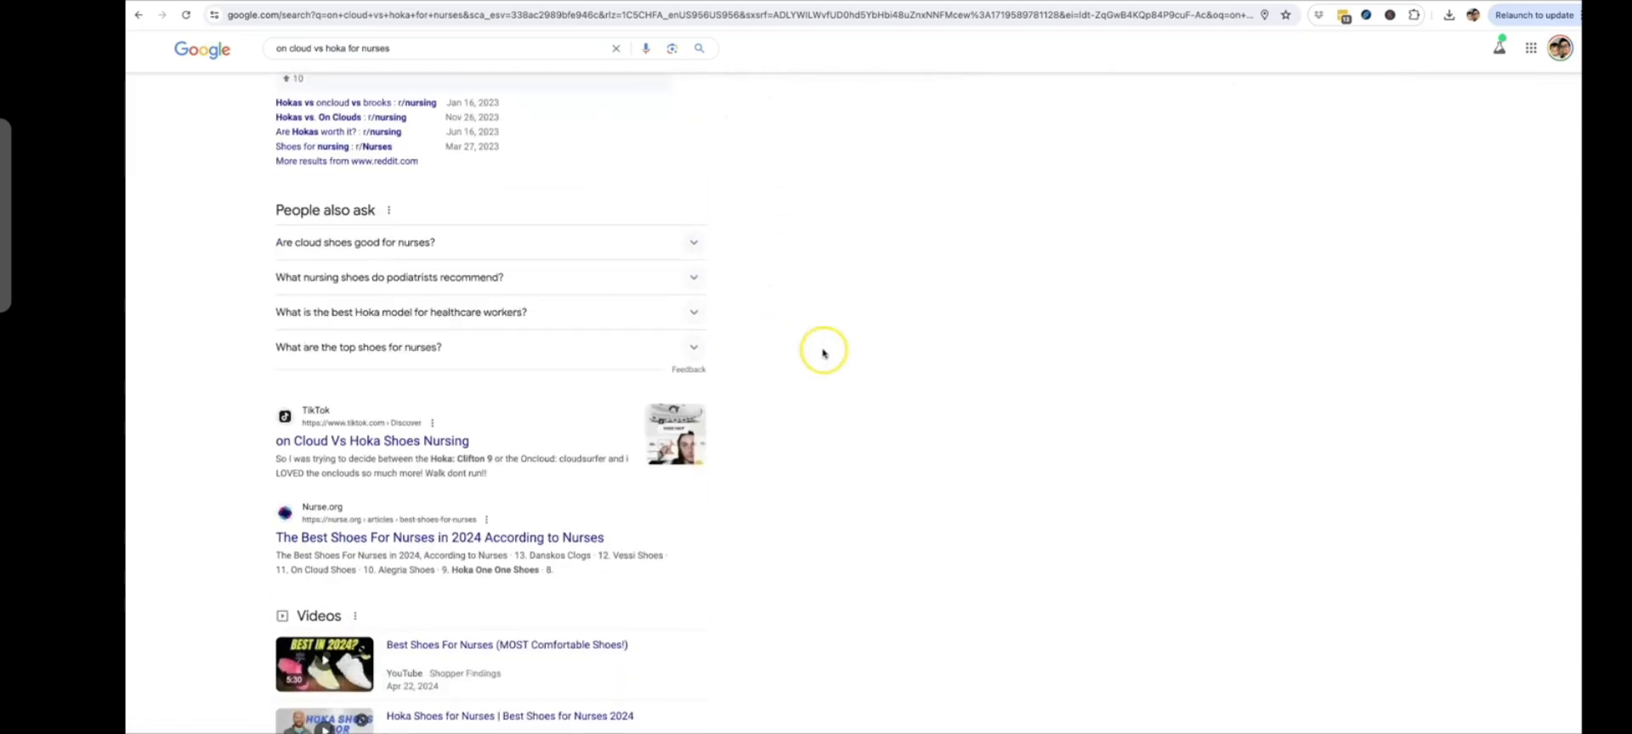
scroll(824, 353, down, 3)
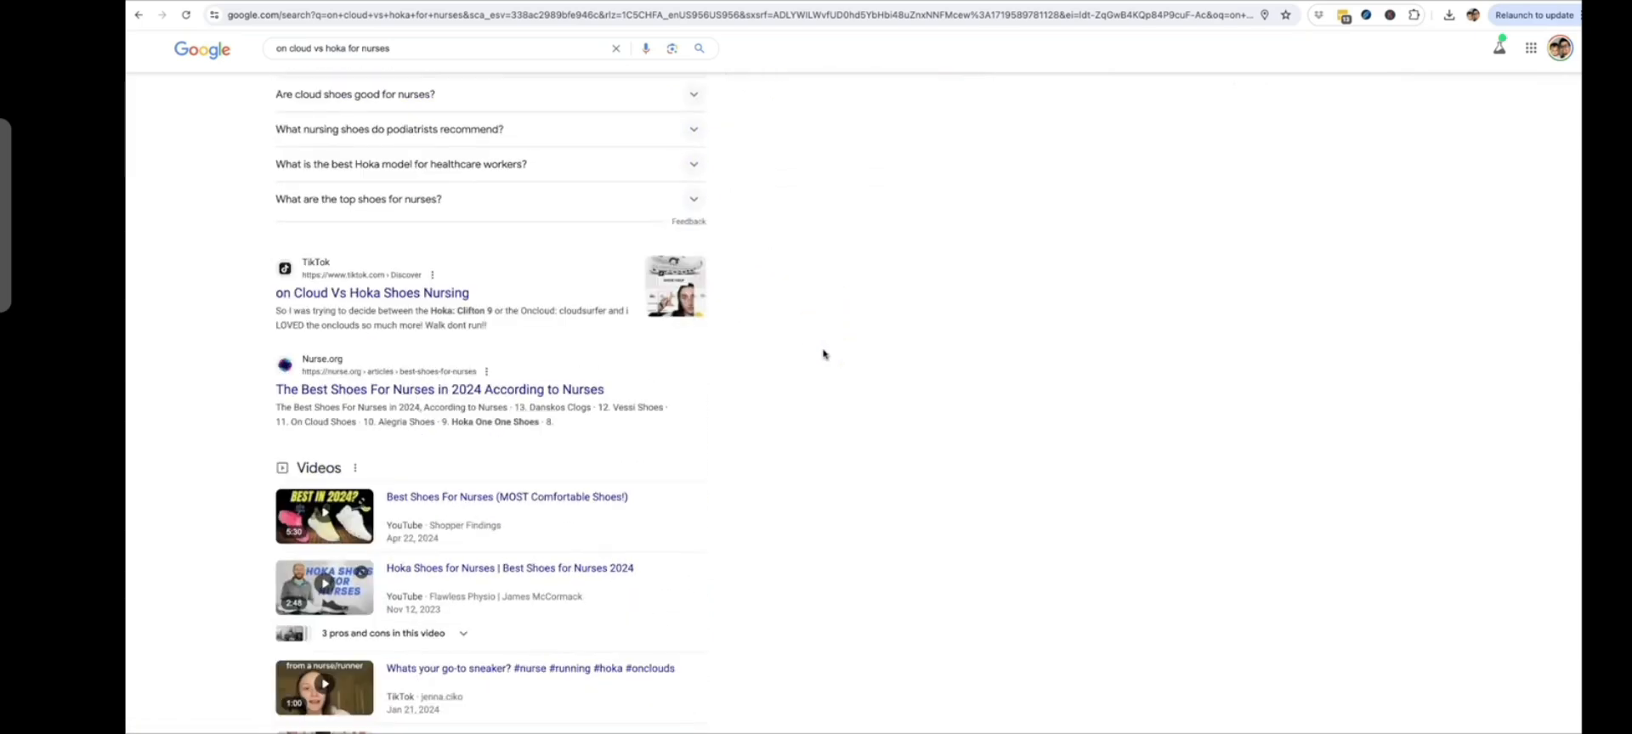
scroll(824, 354, down, 1)
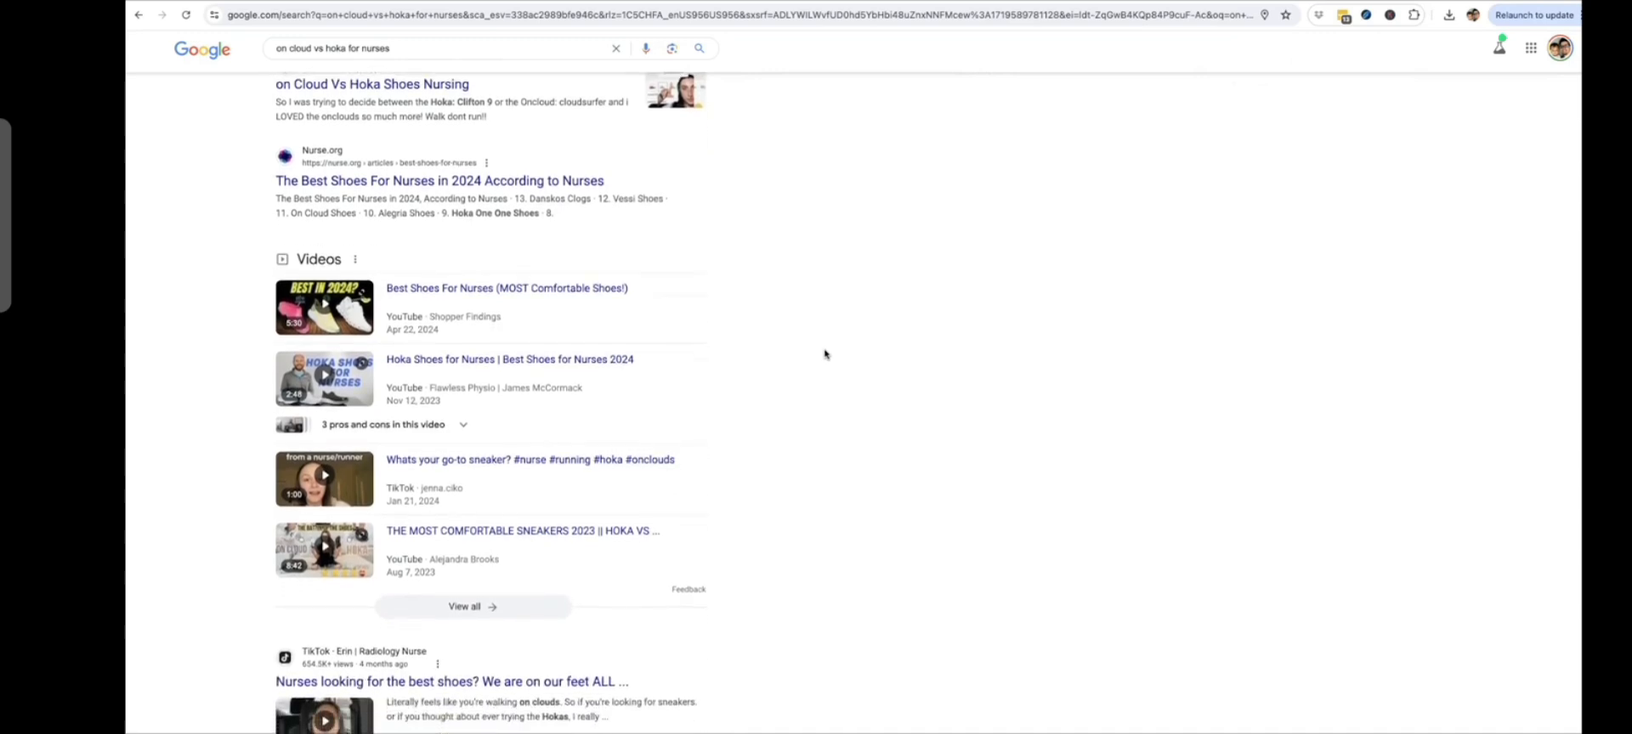
scroll(823, 354, down, 1)
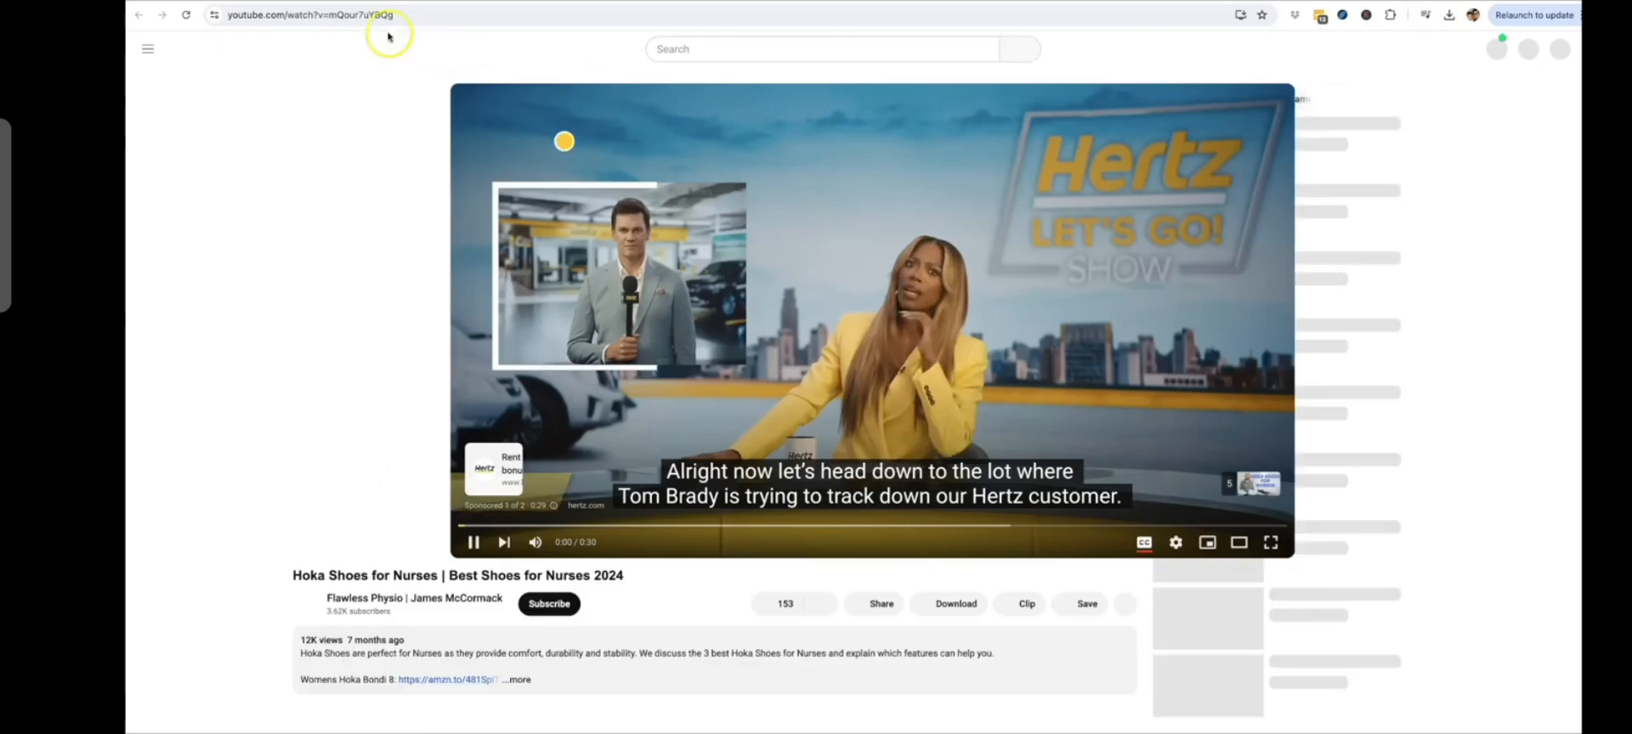
click(637, 14)
key(ctrl+c)
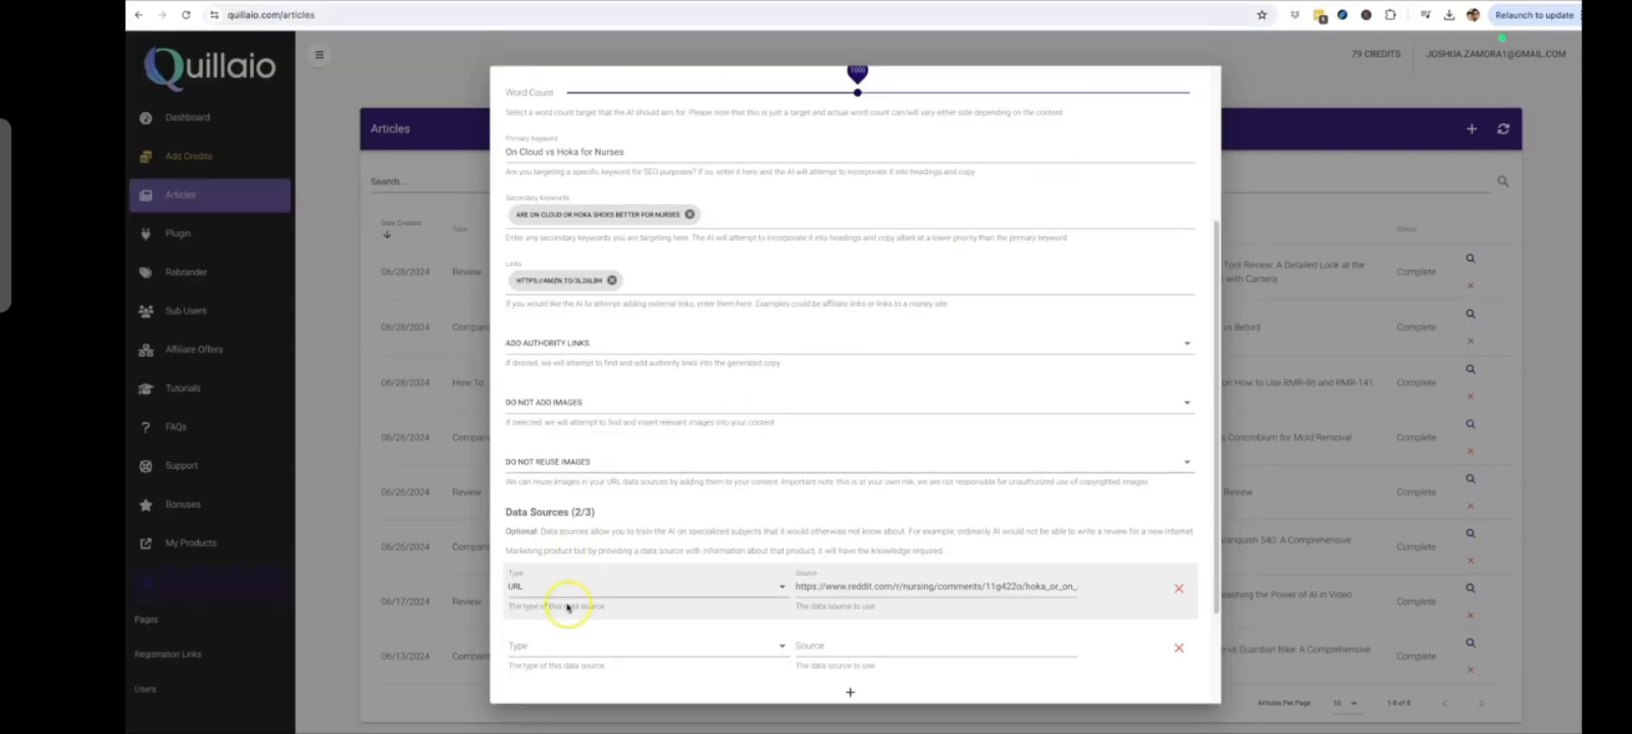
In Quillaio, set the second data source's type to Youtube Video and enter the copied video address.
scroll(566, 607, down, 2)
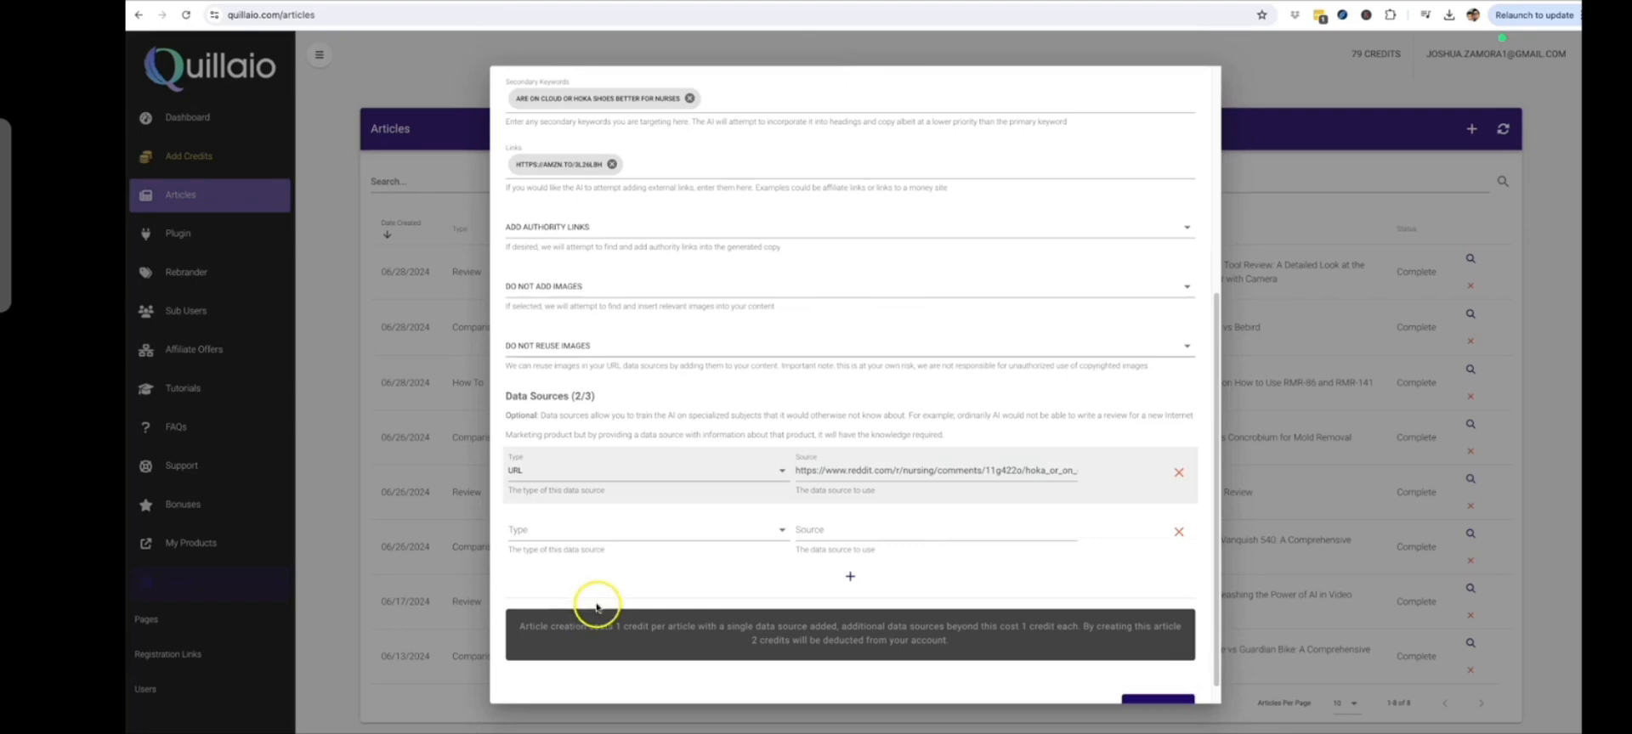
click(564, 531)
click(562, 598)
click(897, 533)
key(ctrl+v)
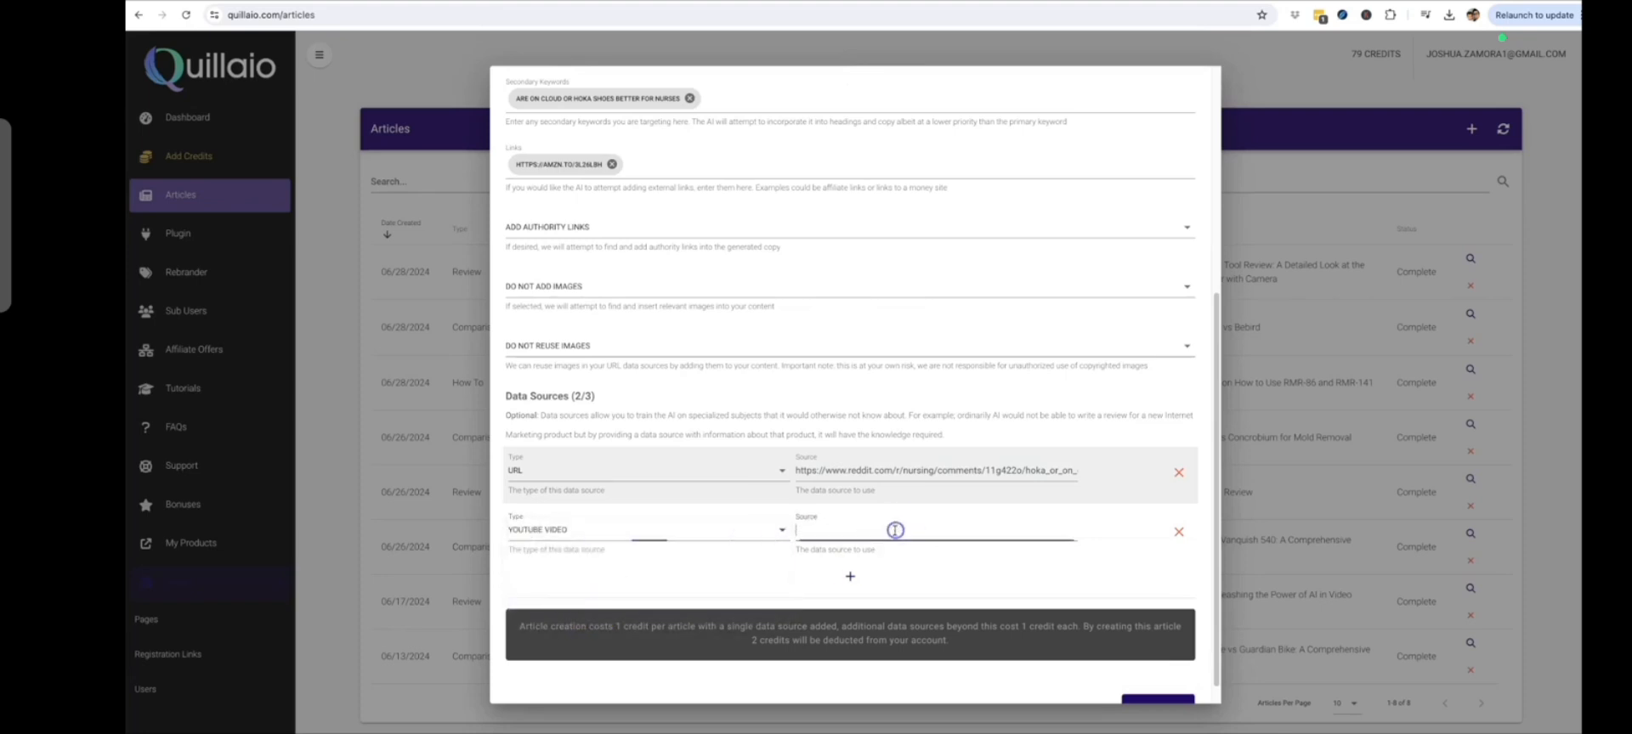
Add a third data source row, open MindBodyGreen's On Cloud vs. Hoka article from Google's second results page, and copy its URL.
click(850, 577)
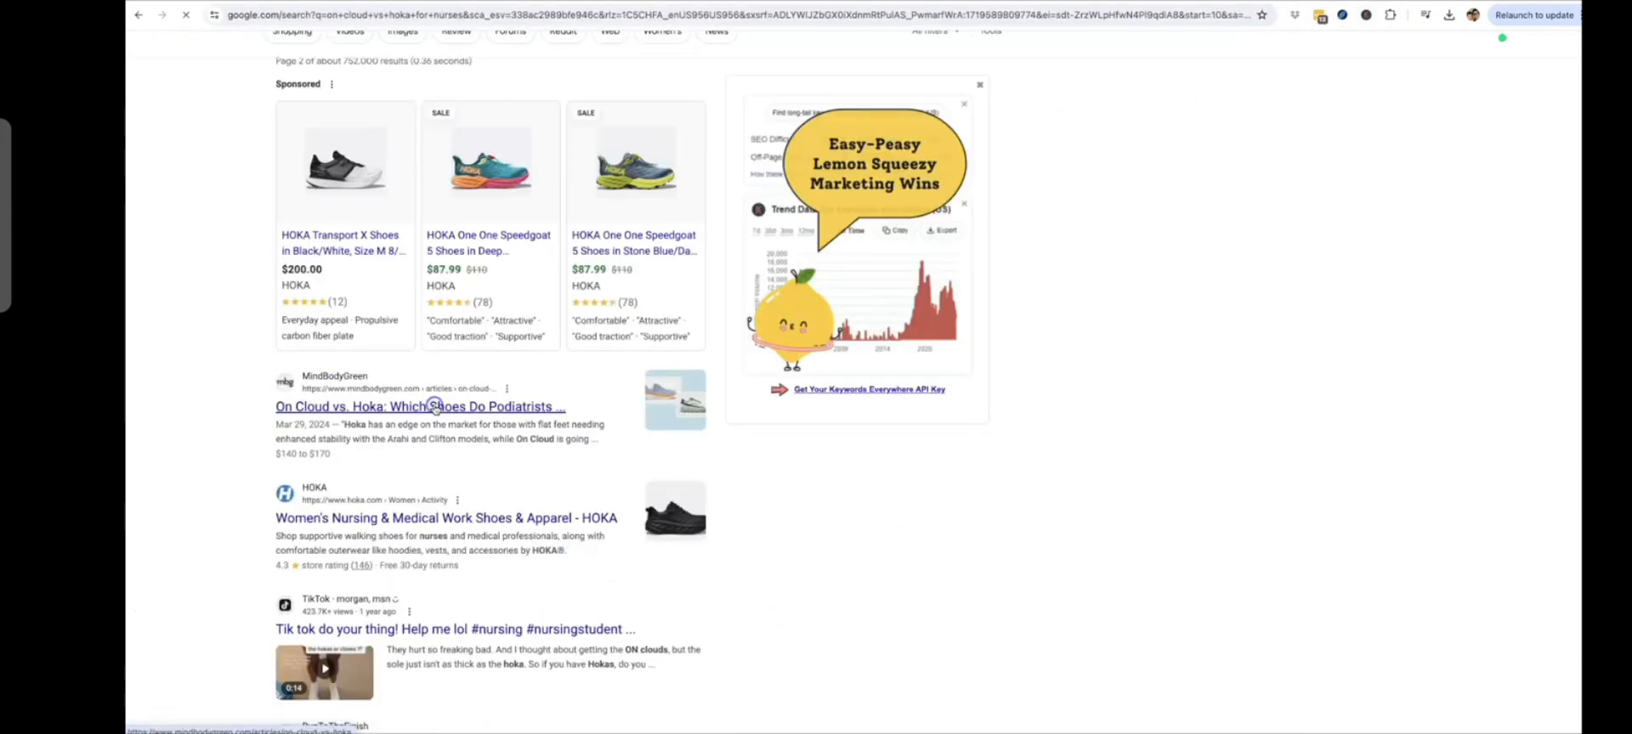
click(434, 404)
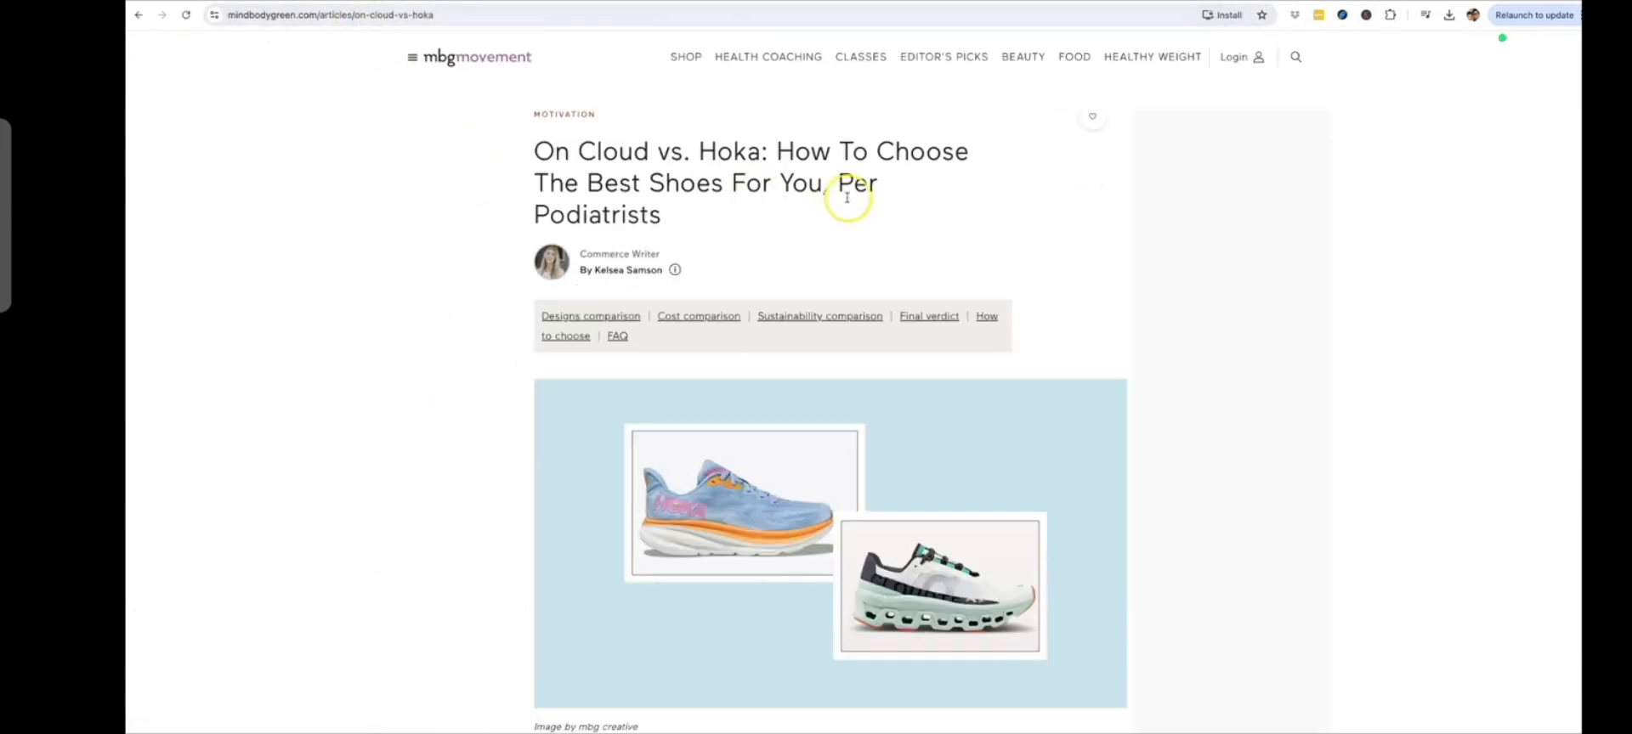
click(409, 15)
key(ctrl+c)
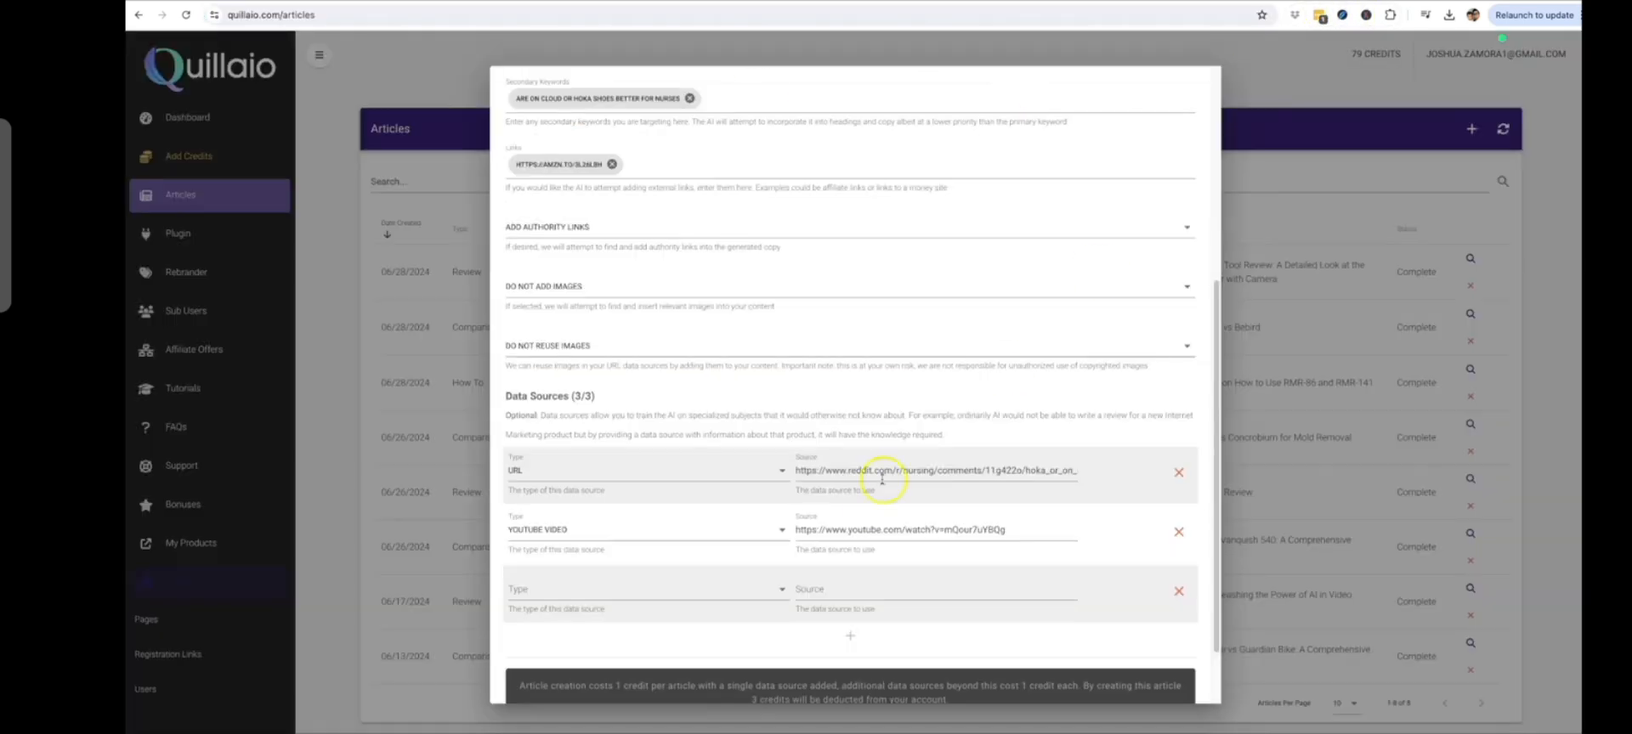
In Quillaio, set the third data source's type to URL and enter the mindbodygreen.com/articles/on-cloud-vs-hoka address.
click(700, 596)
click(594, 629)
click(819, 592)
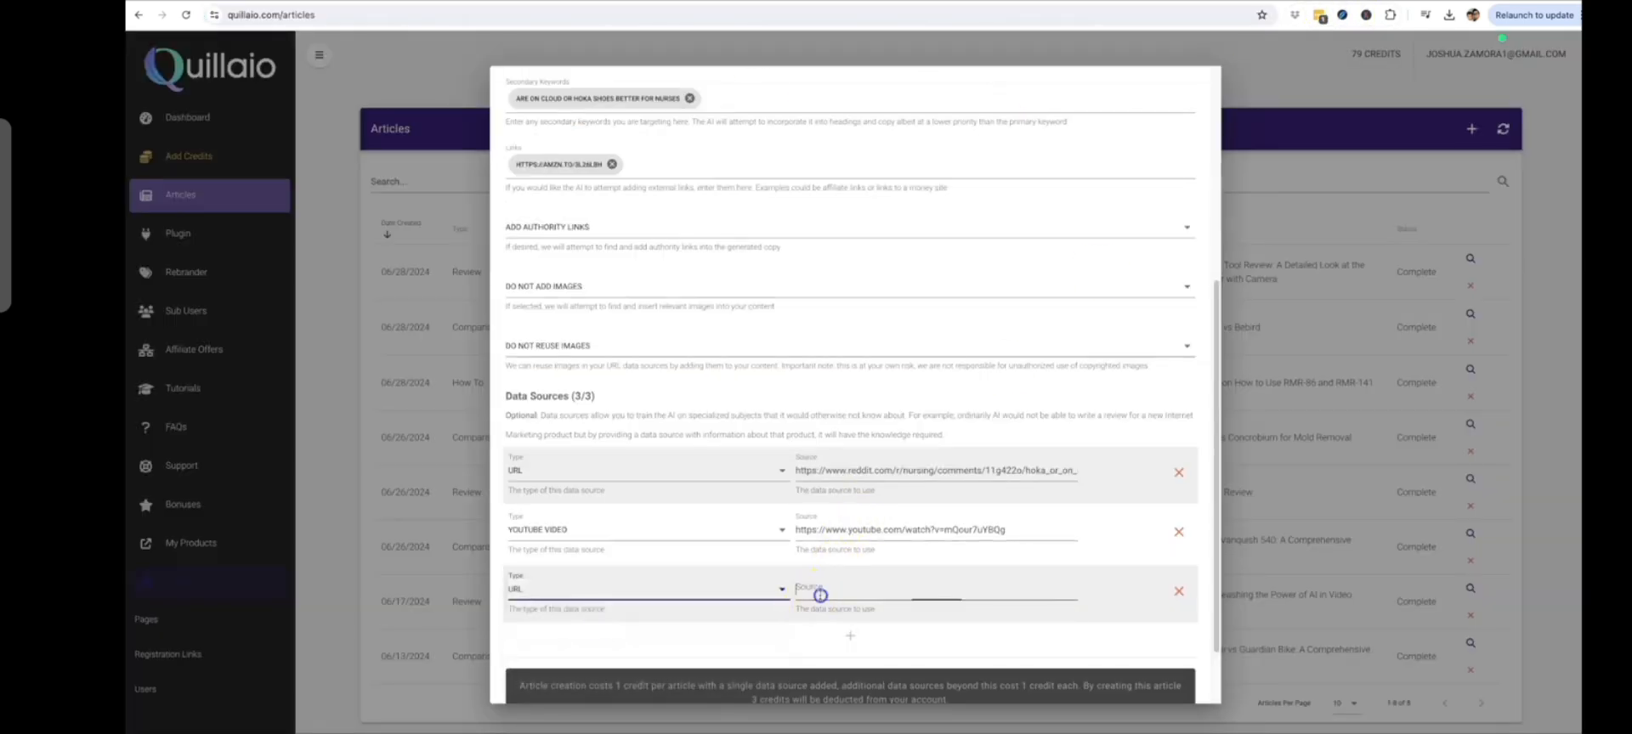
key(ctrl+v)
scroll(1001, 615, down, 1)
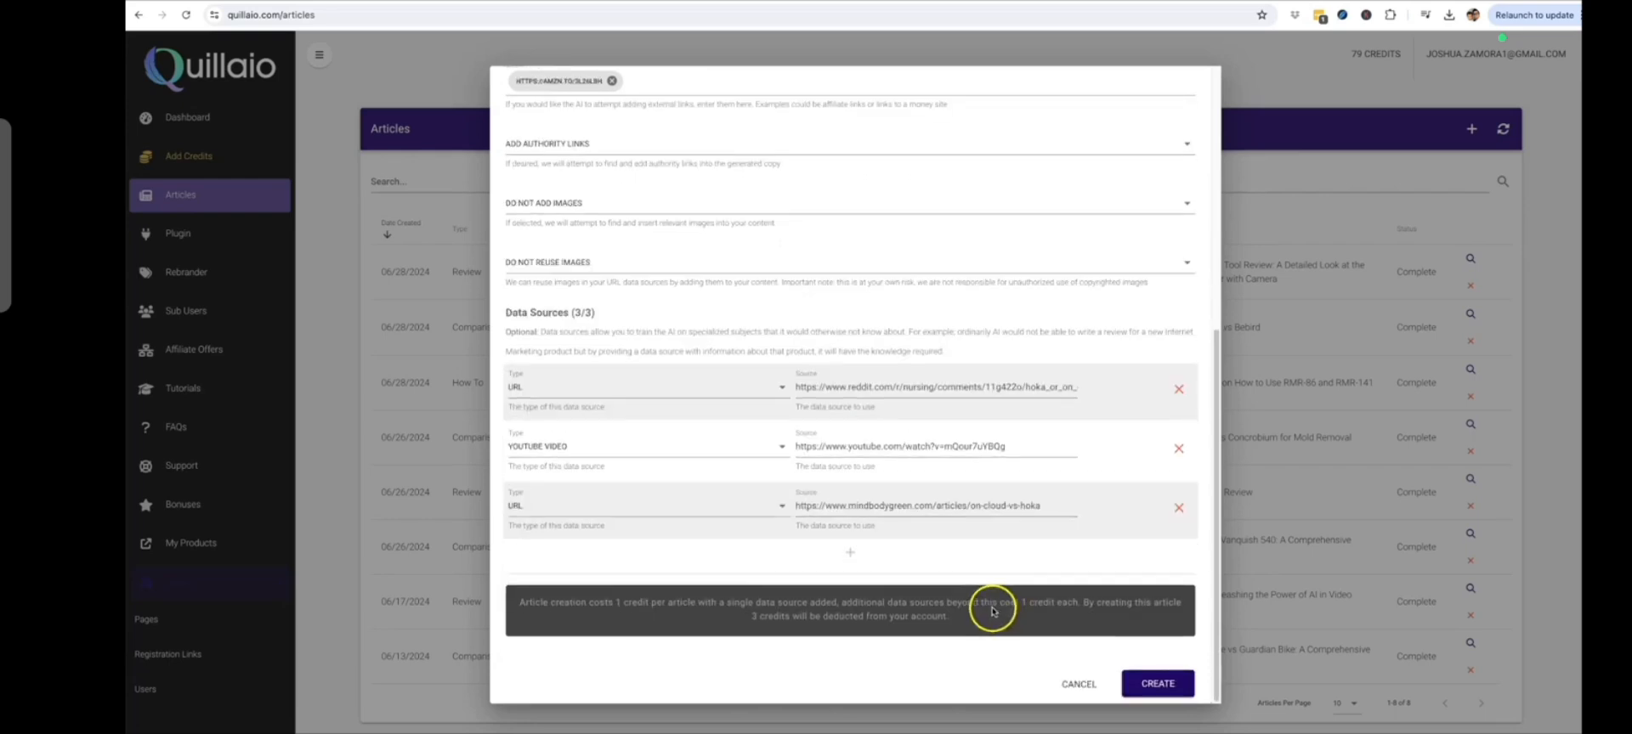
Create the comparison article and highlight the title of the generated text.
click(1157, 685)
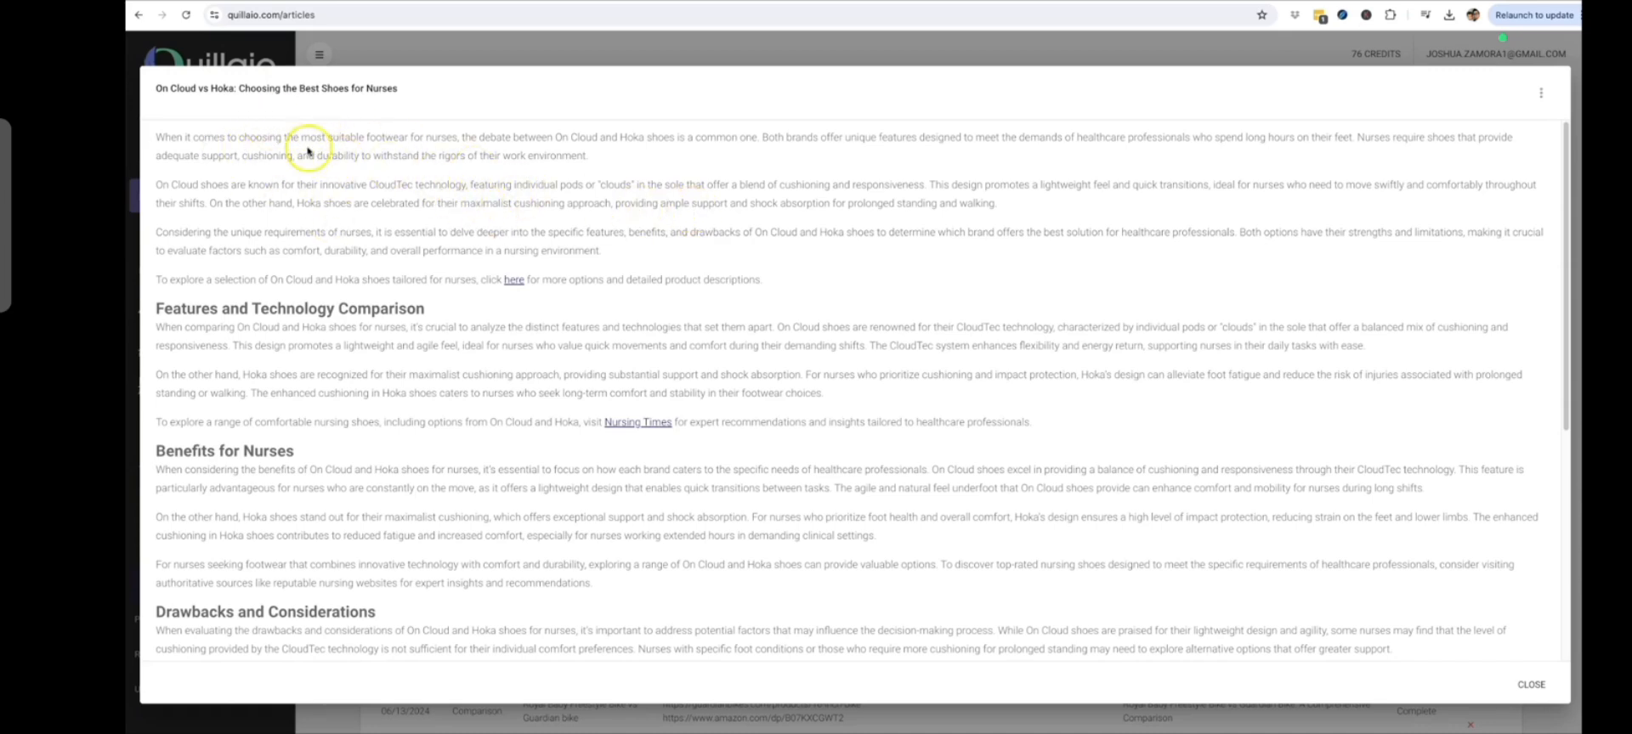
drag(158, 88, 385, 102)
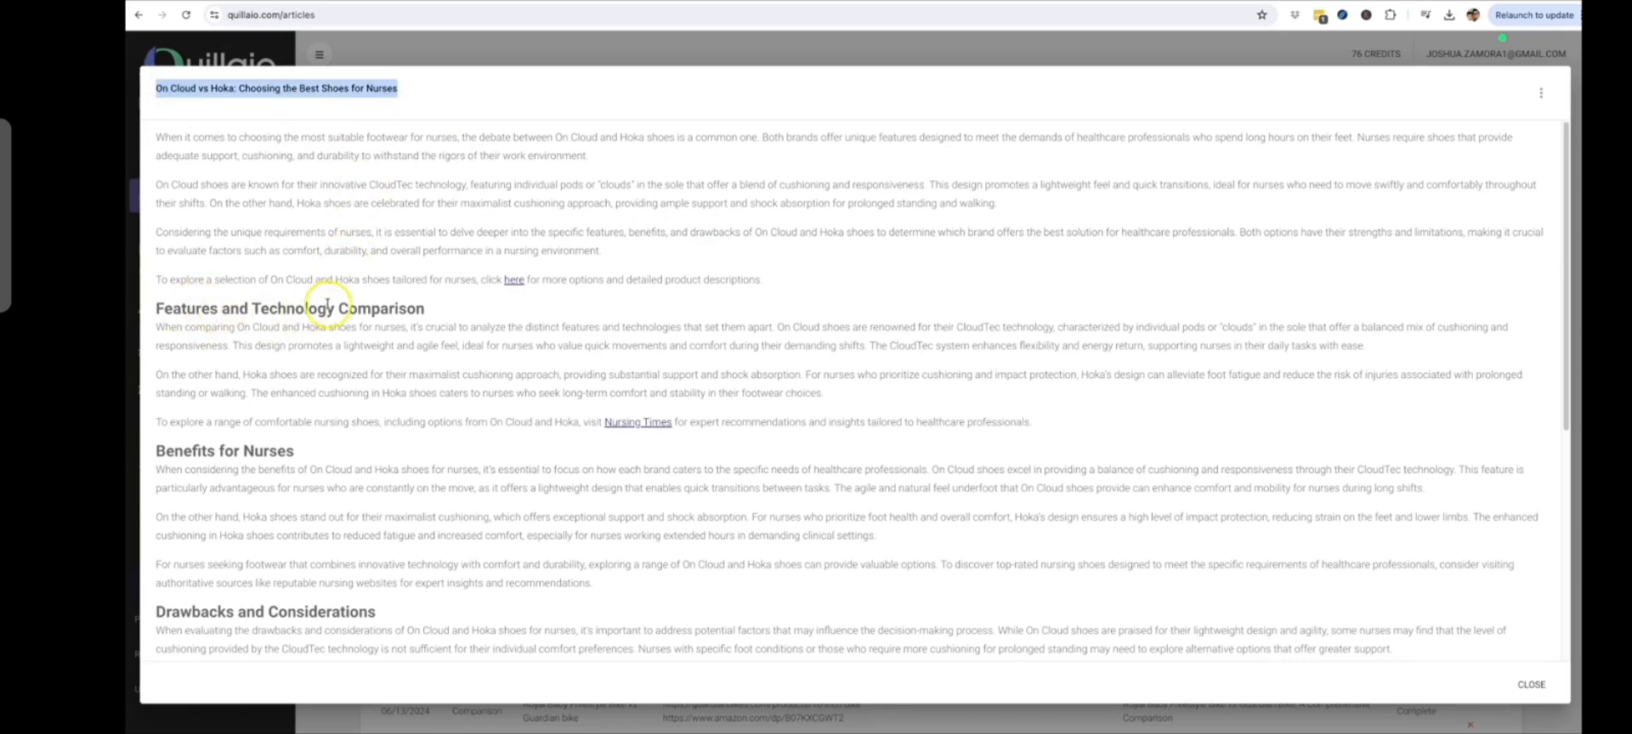
Review the generated article from its introduction through the conclusion, excerpt and tags, and highlight "On Cloud" in the title.
scroll(327, 305, down, 1)
scroll(247, 382, down, 2)
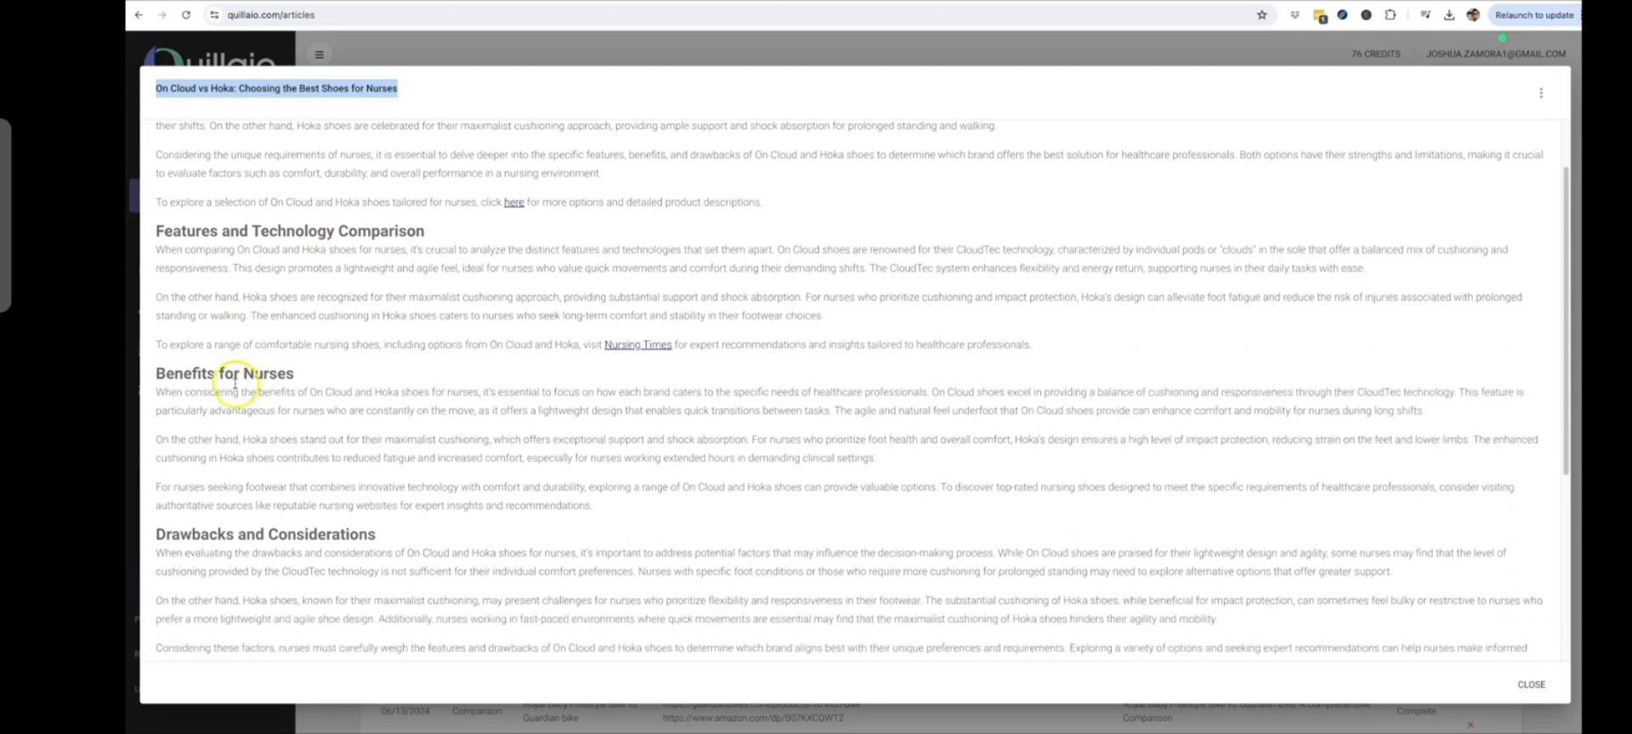
scroll(246, 408, down, 2)
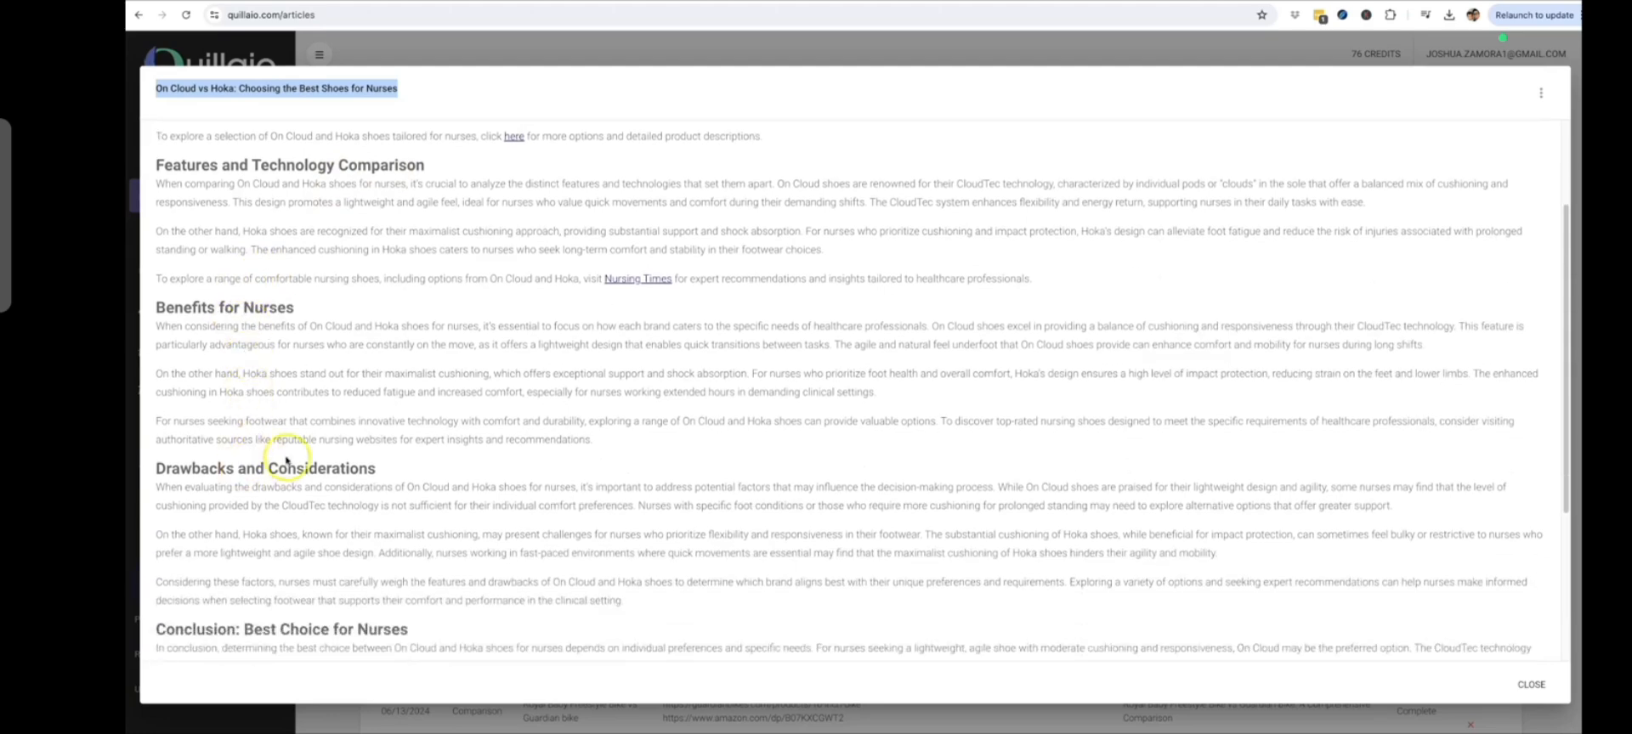
scroll(306, 463, down, 3)
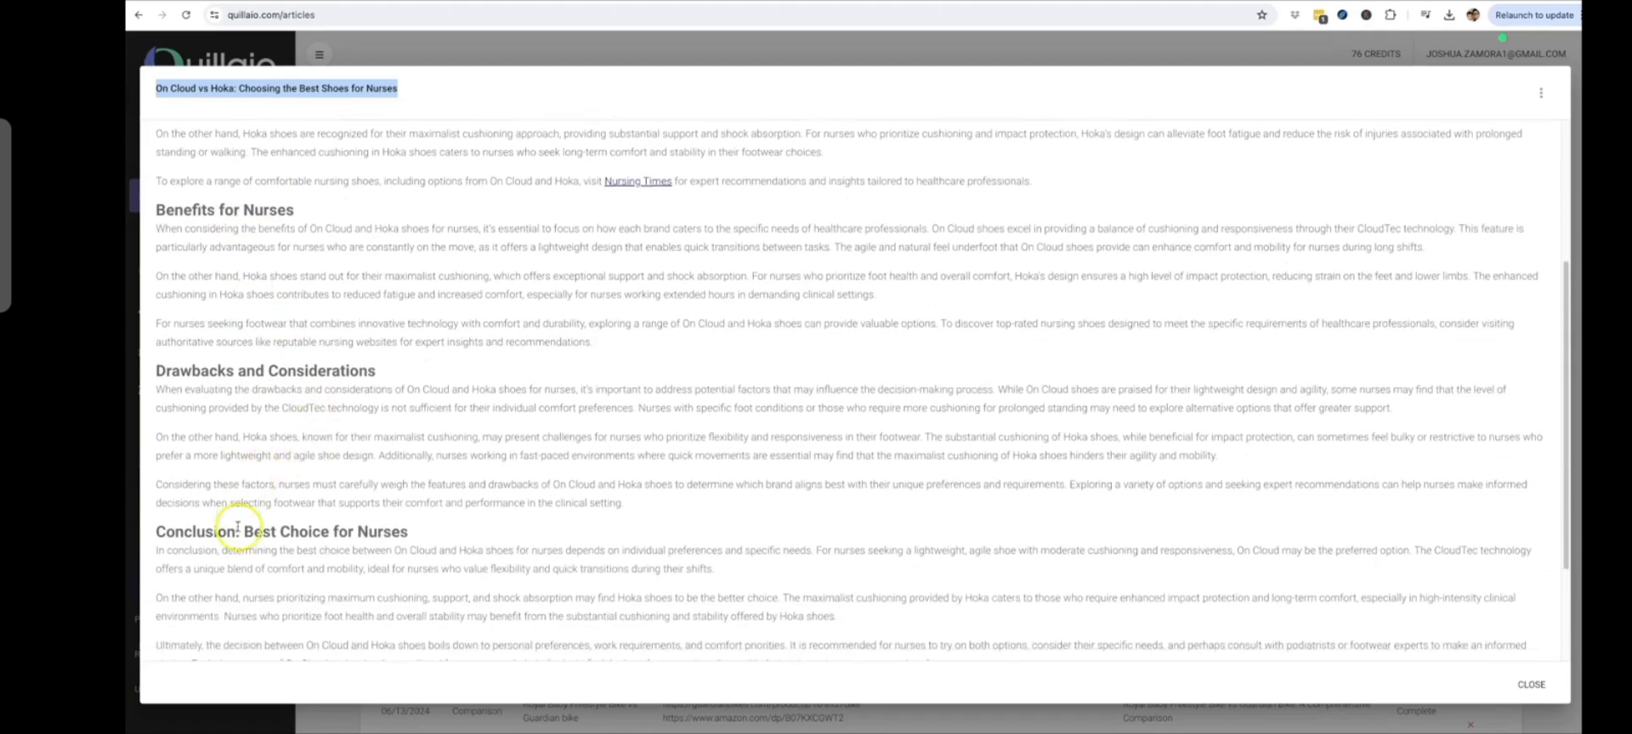
scroll(323, 457, down, 2)
scroll(327, 459, down, 2)
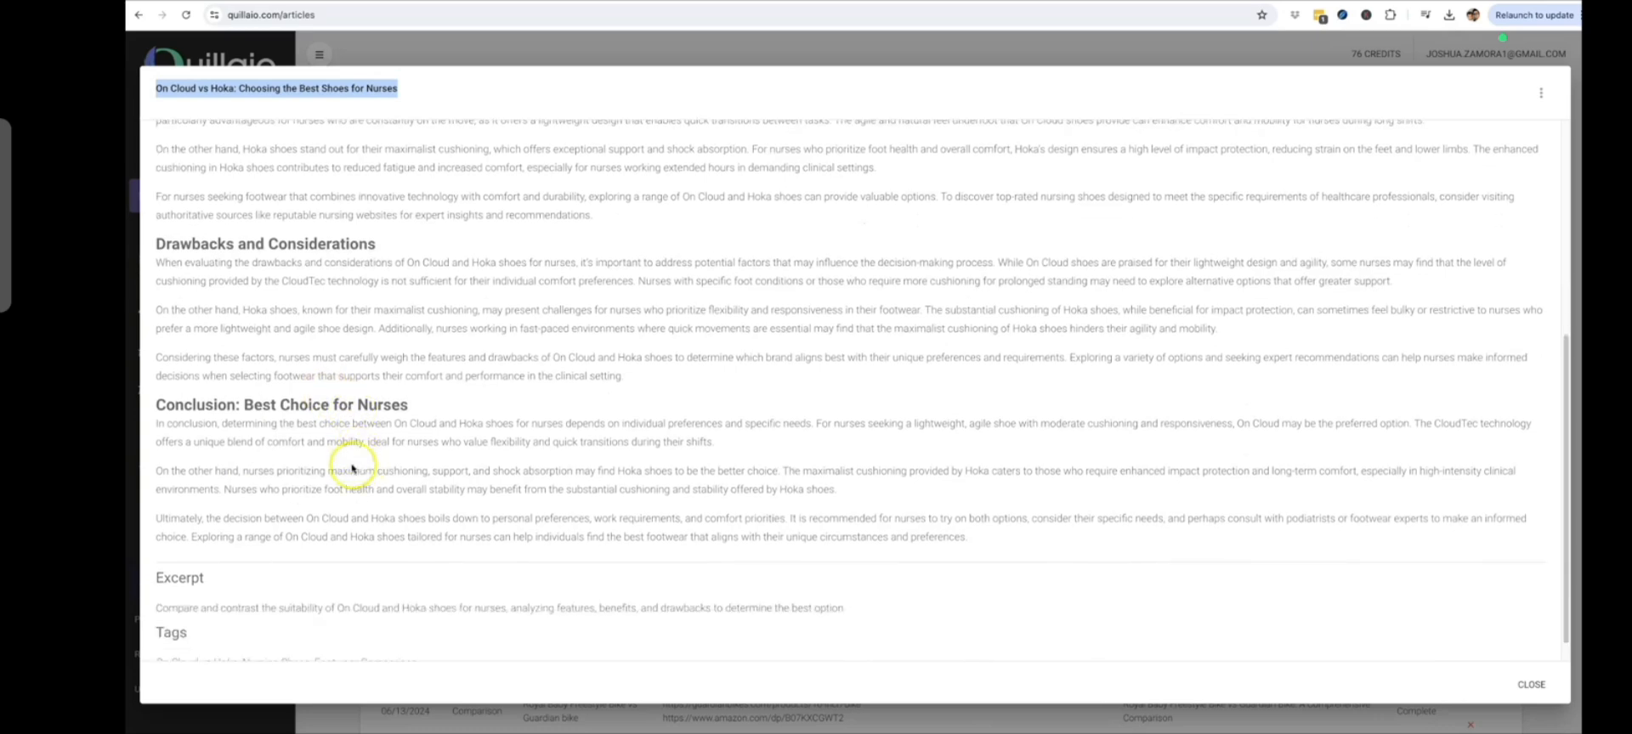
scroll(306, 451, up, 10)
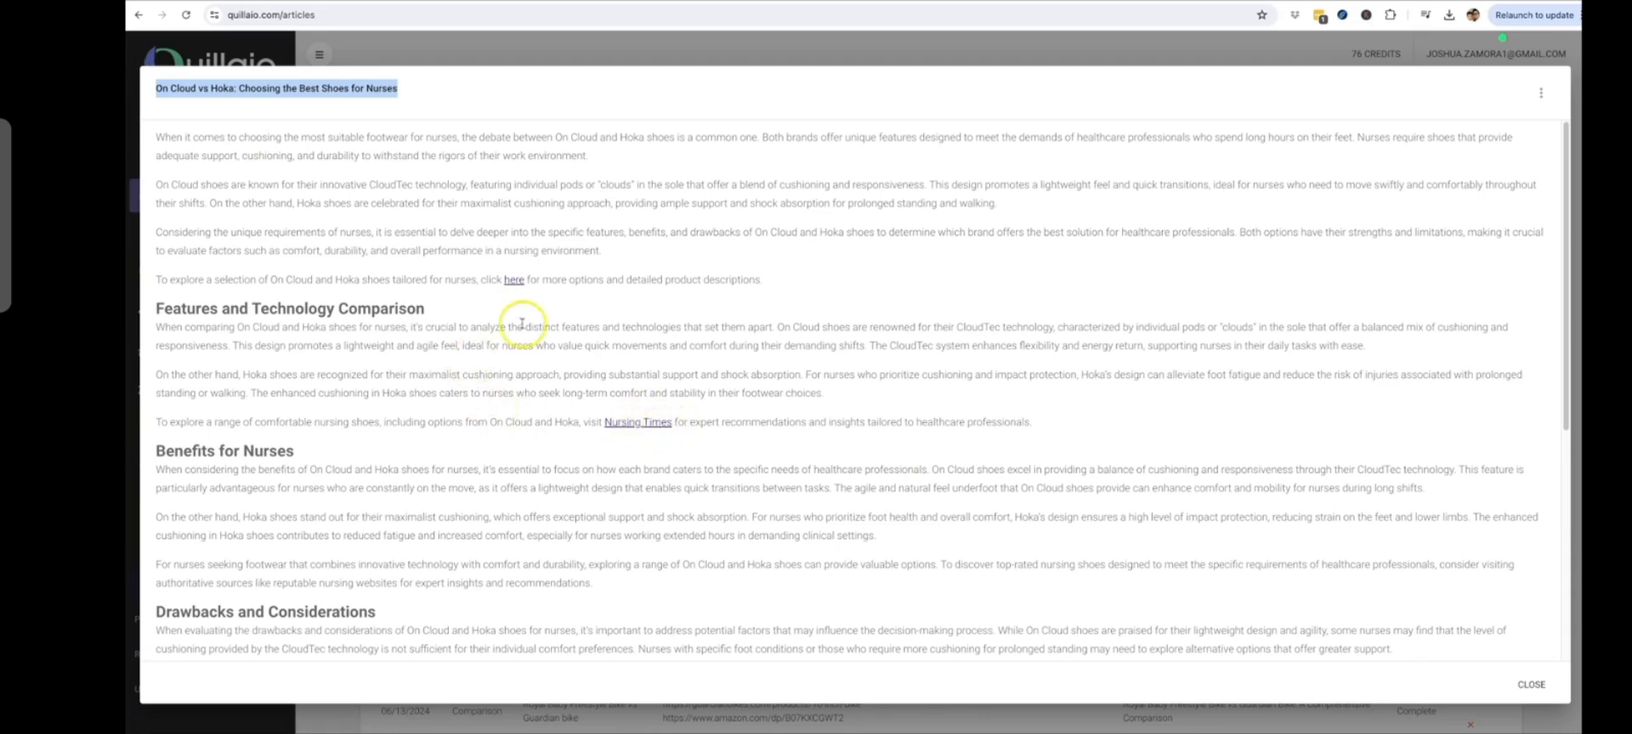
scroll(456, 370, down, 5)
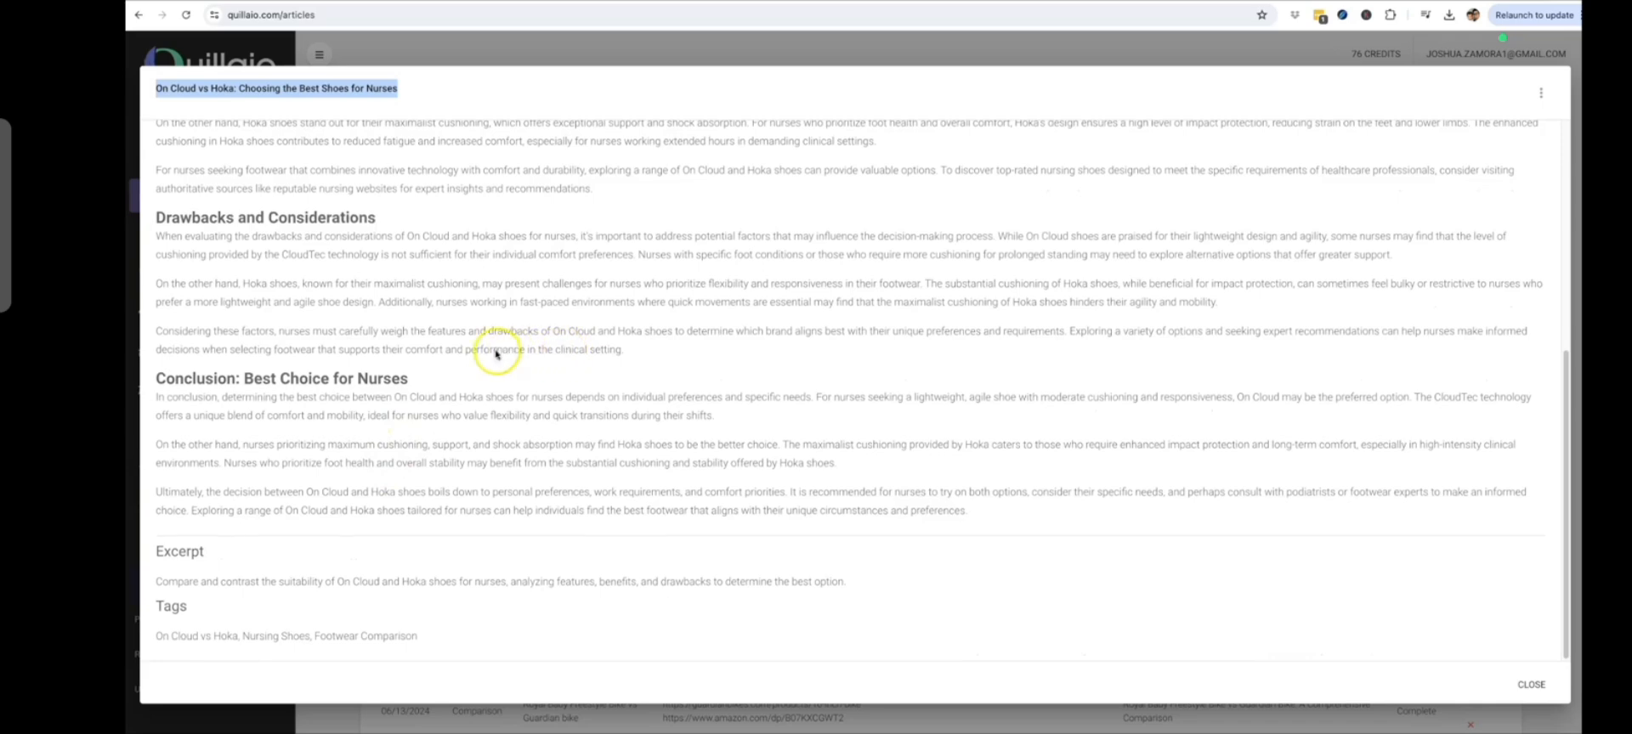
scroll(496, 354, up, 5)
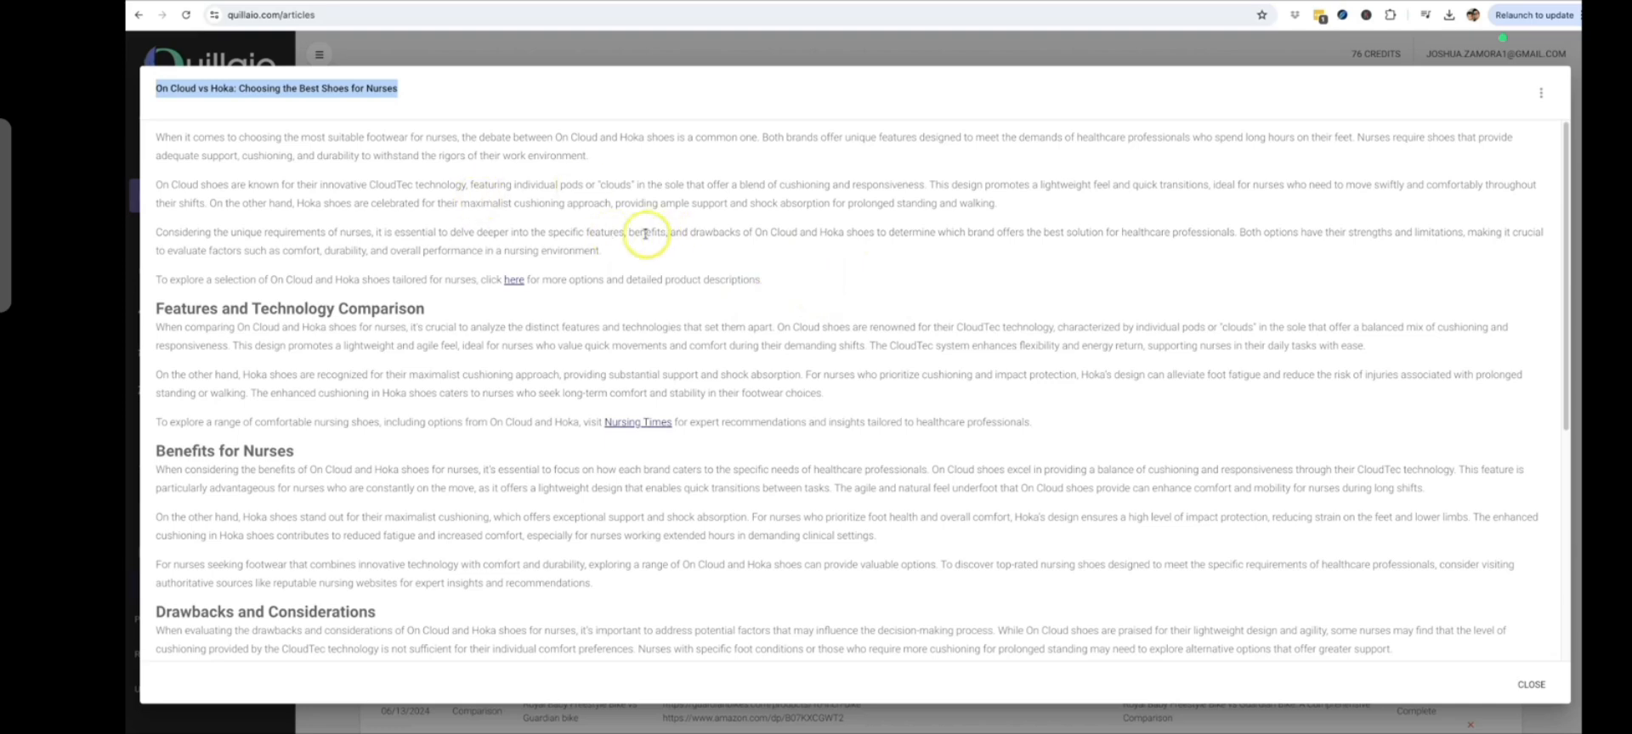
scroll(829, 245, down, 2)
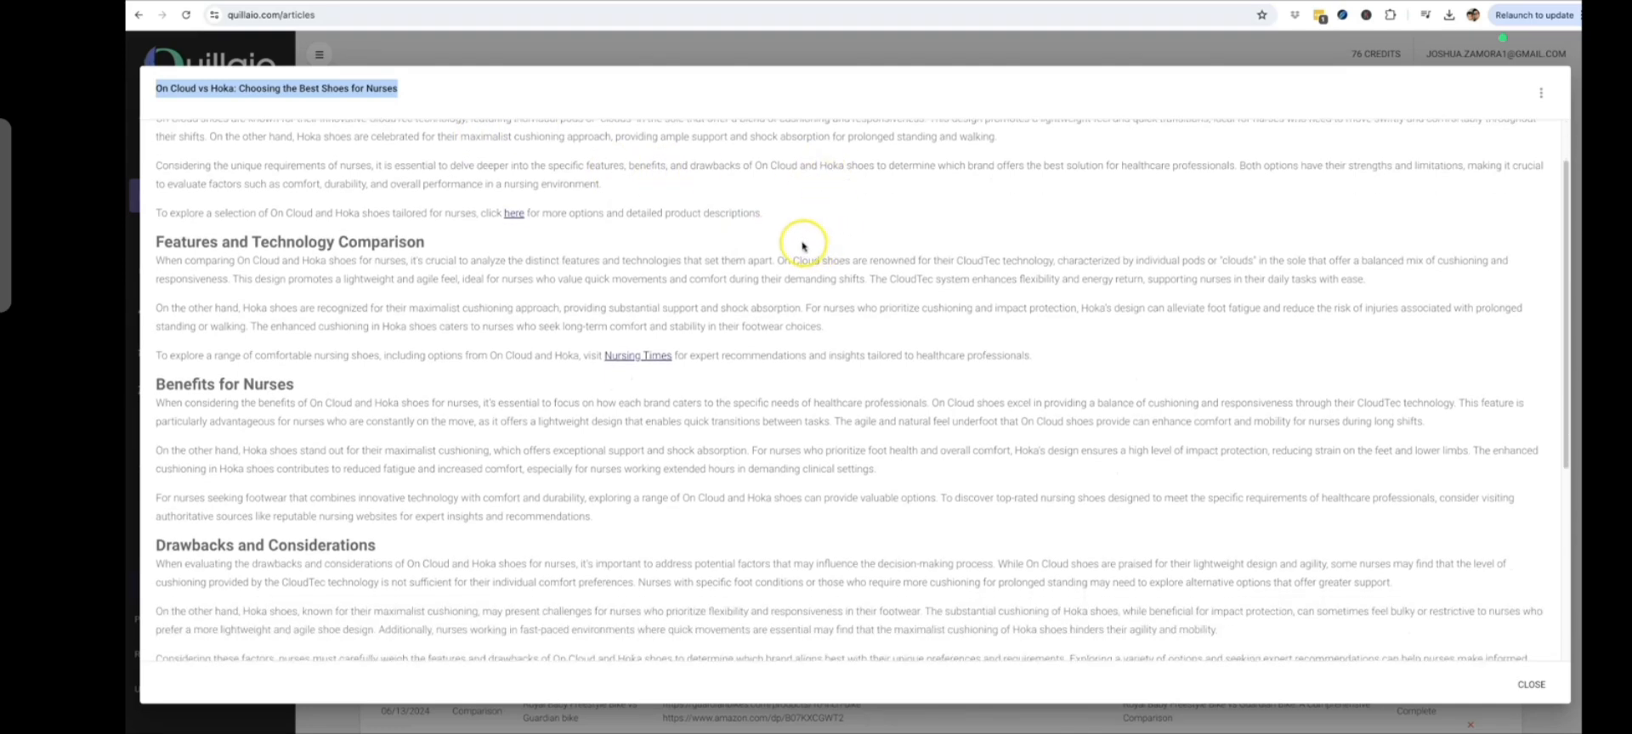
scroll(810, 247, down, 10)
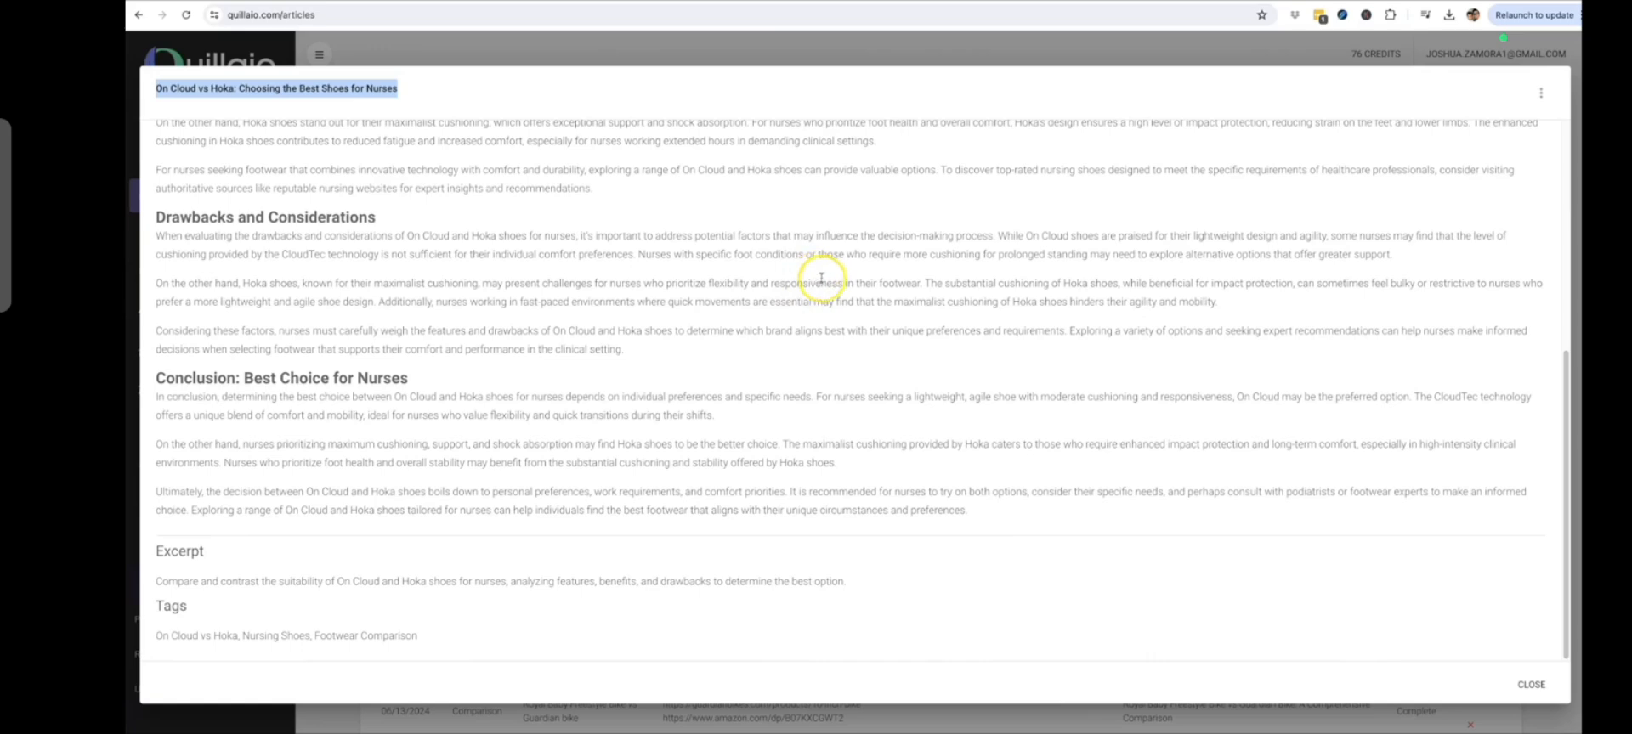
scroll(836, 284, up, 12)
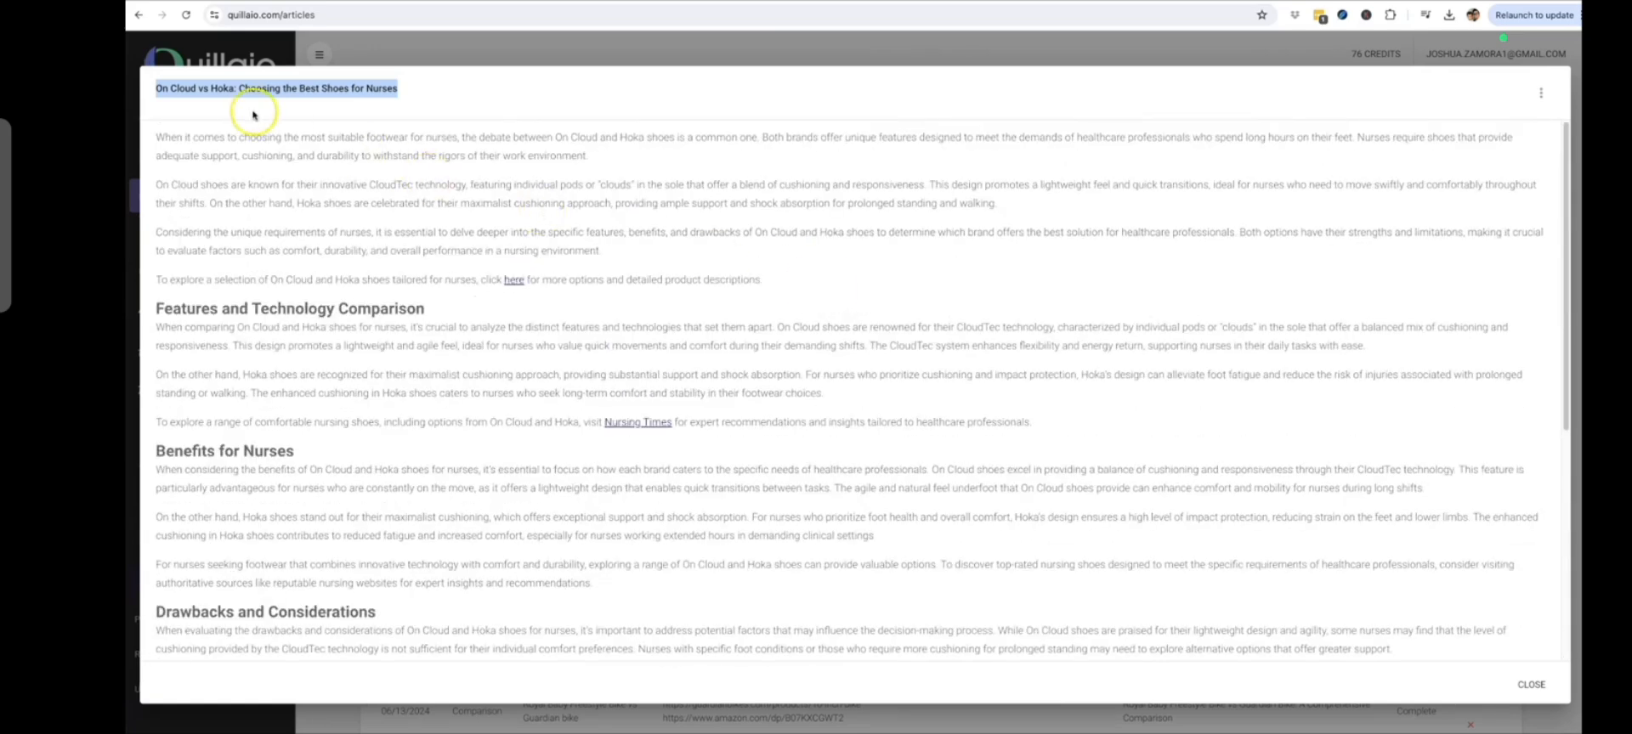
click(189, 88)
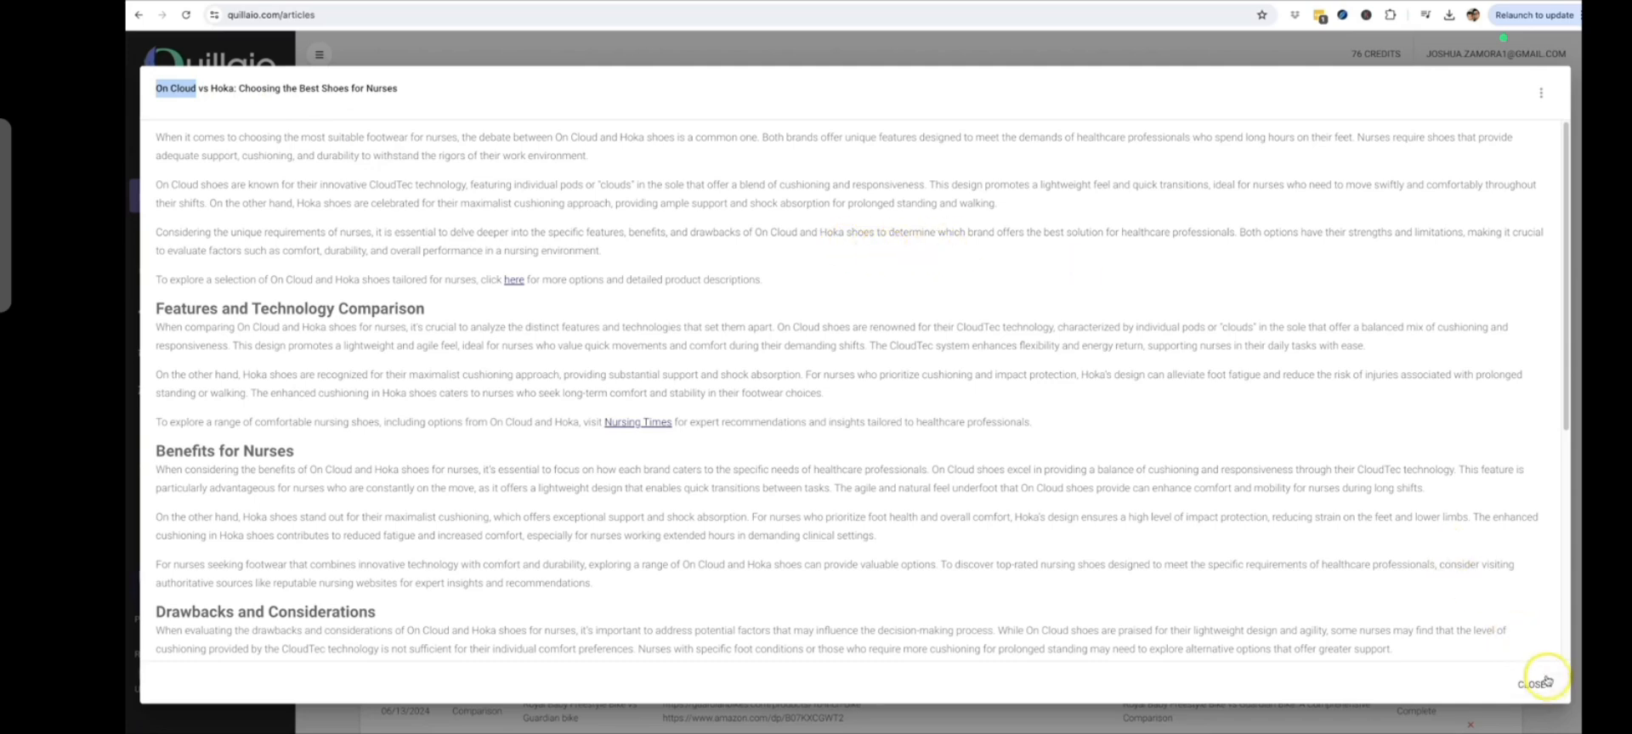
Start posting the article to WordPress, check the form for adding a site, and choose Atlantic Mold Solutions as the destination.
click(1541, 92)
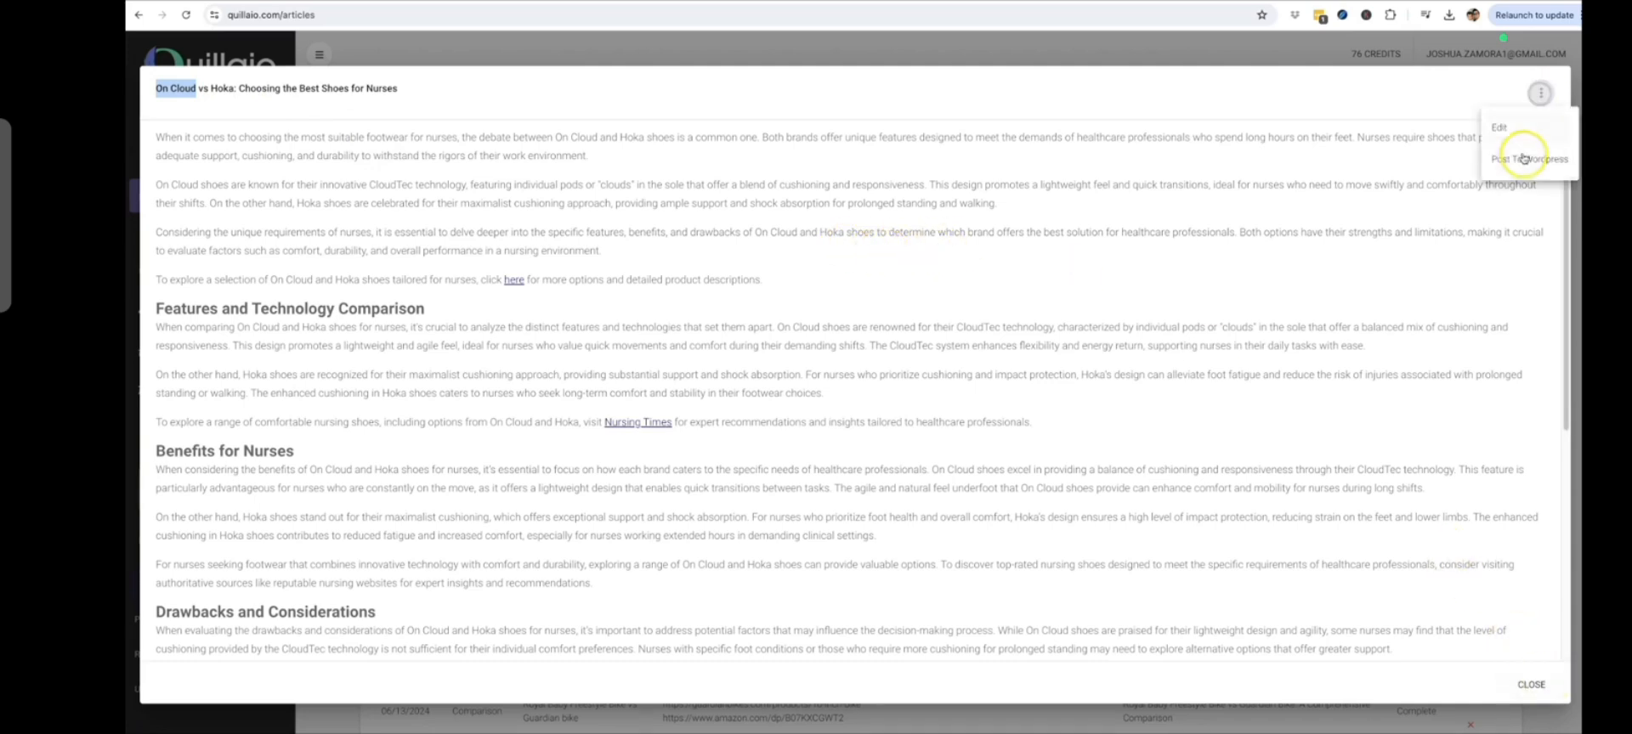
click(1520, 160)
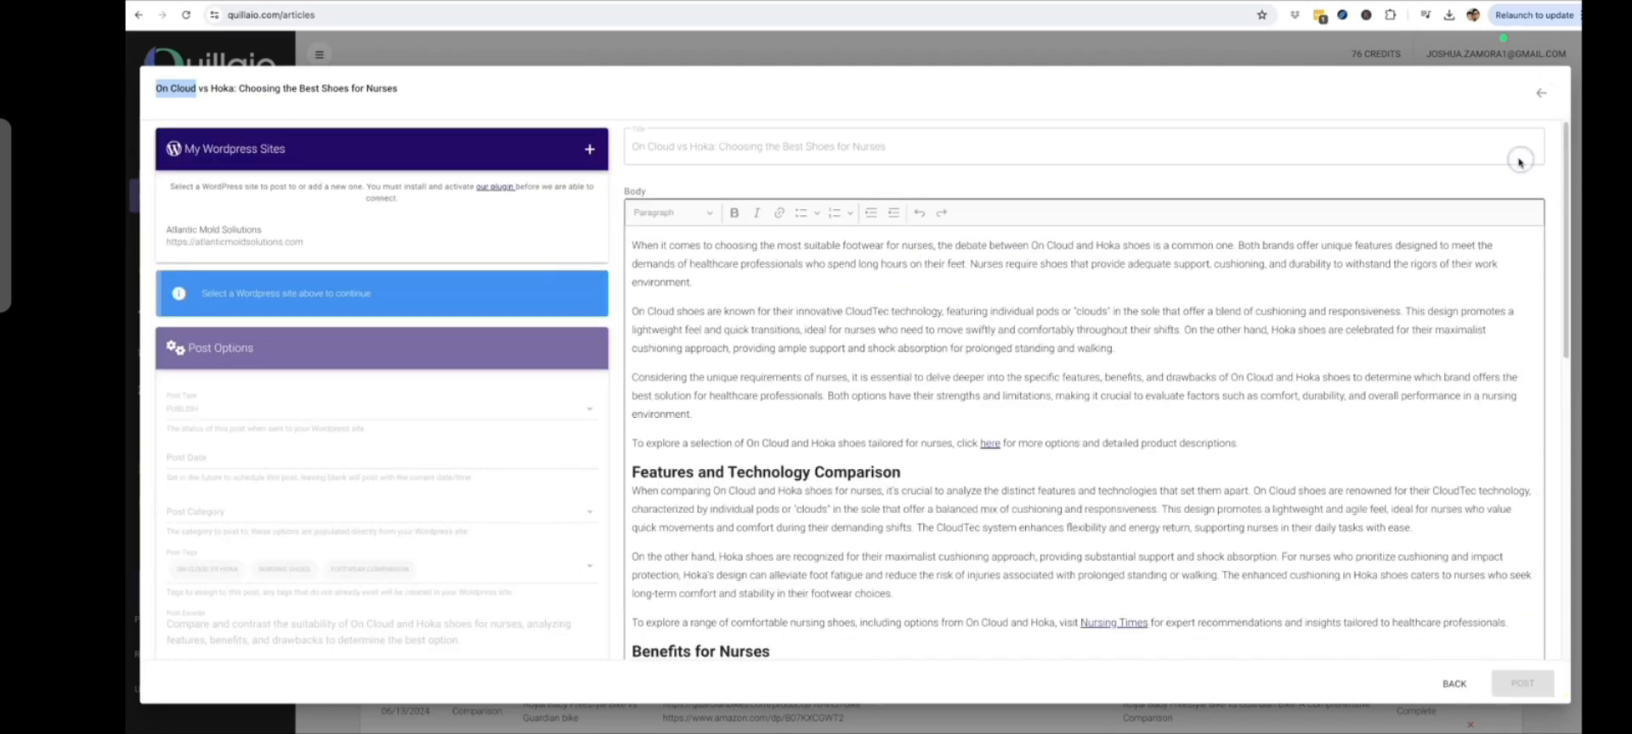
click(588, 150)
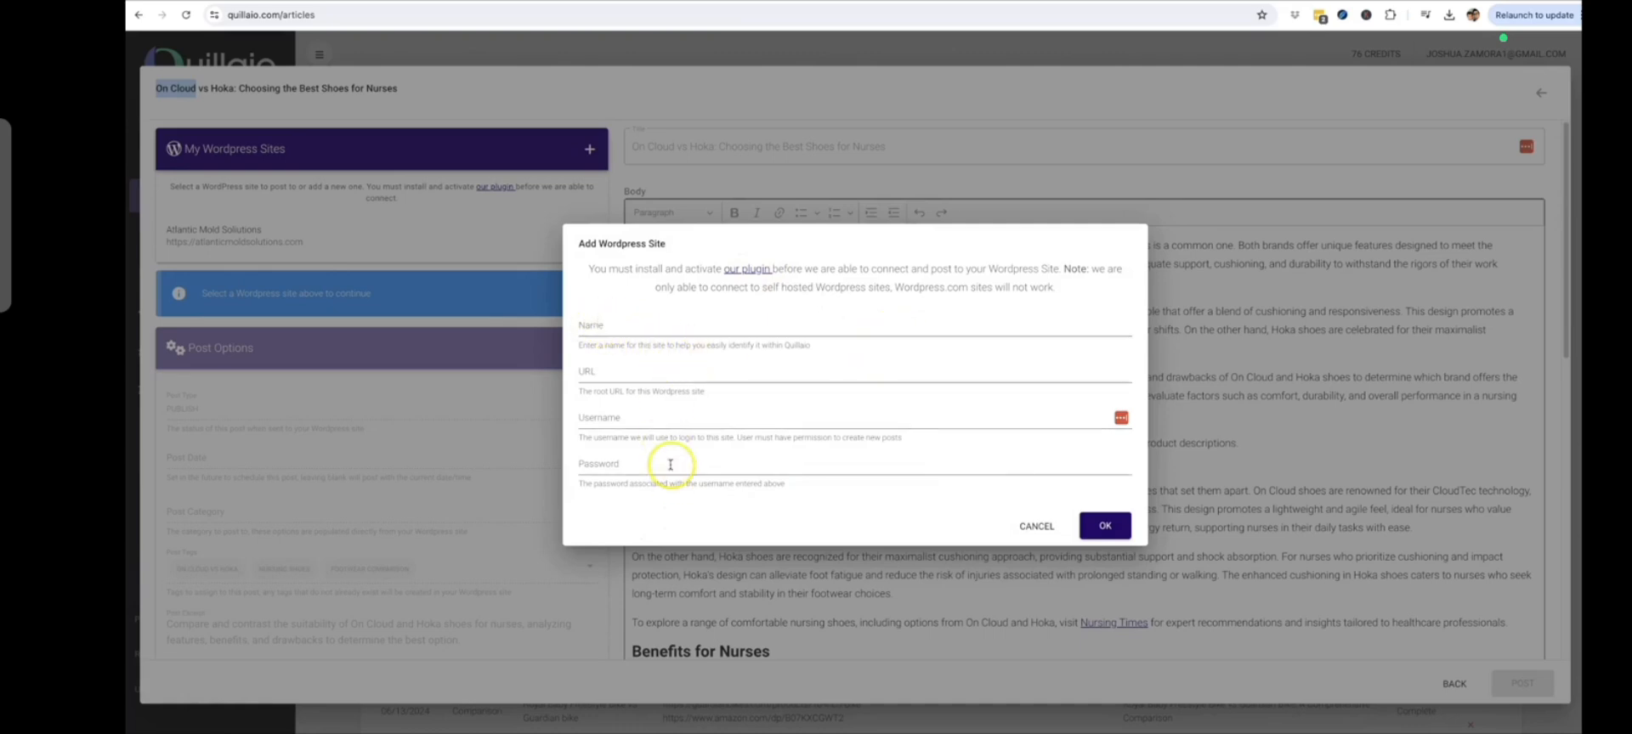
click(1036, 526)
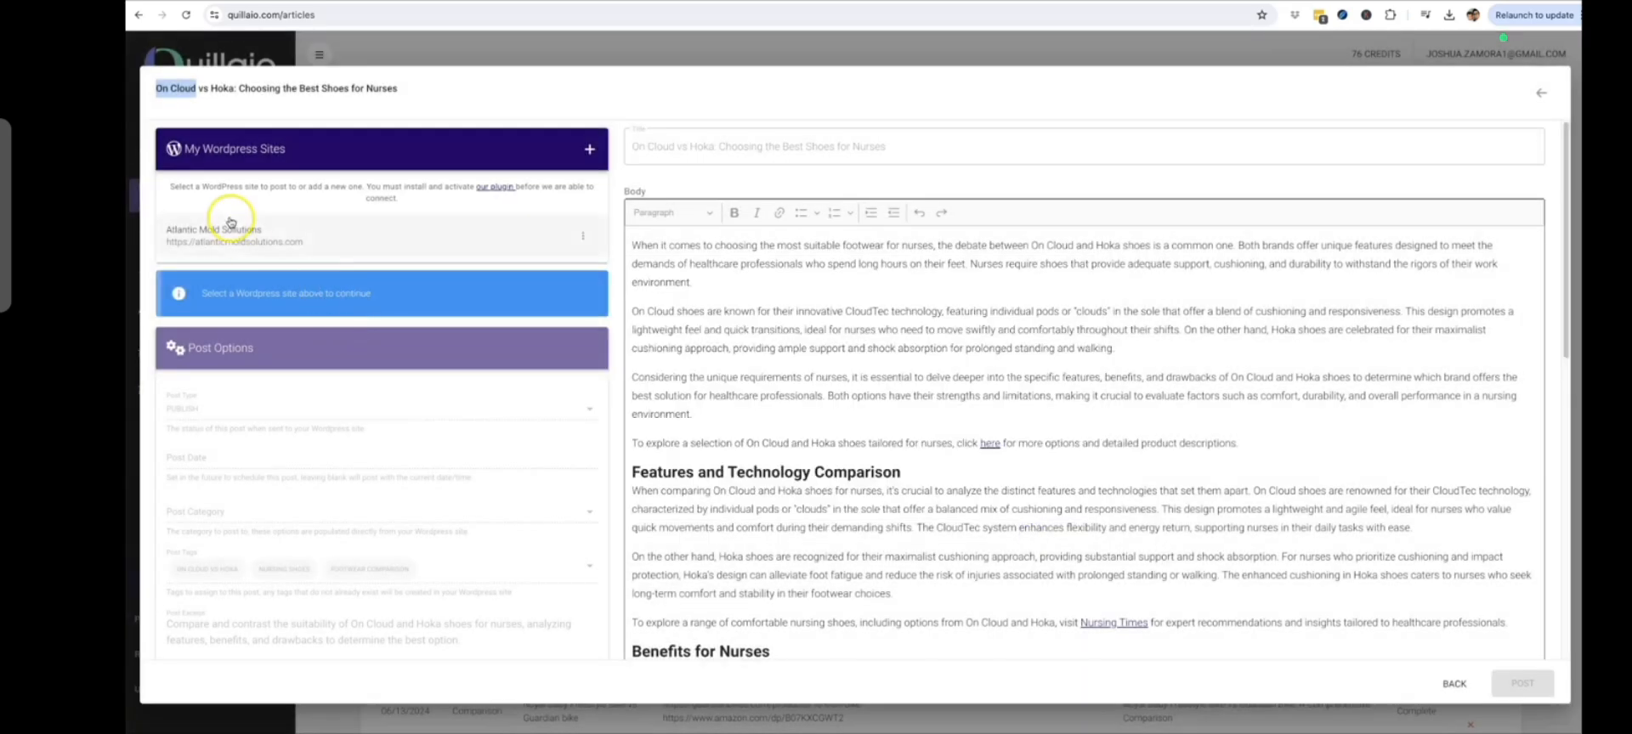
click(322, 241)
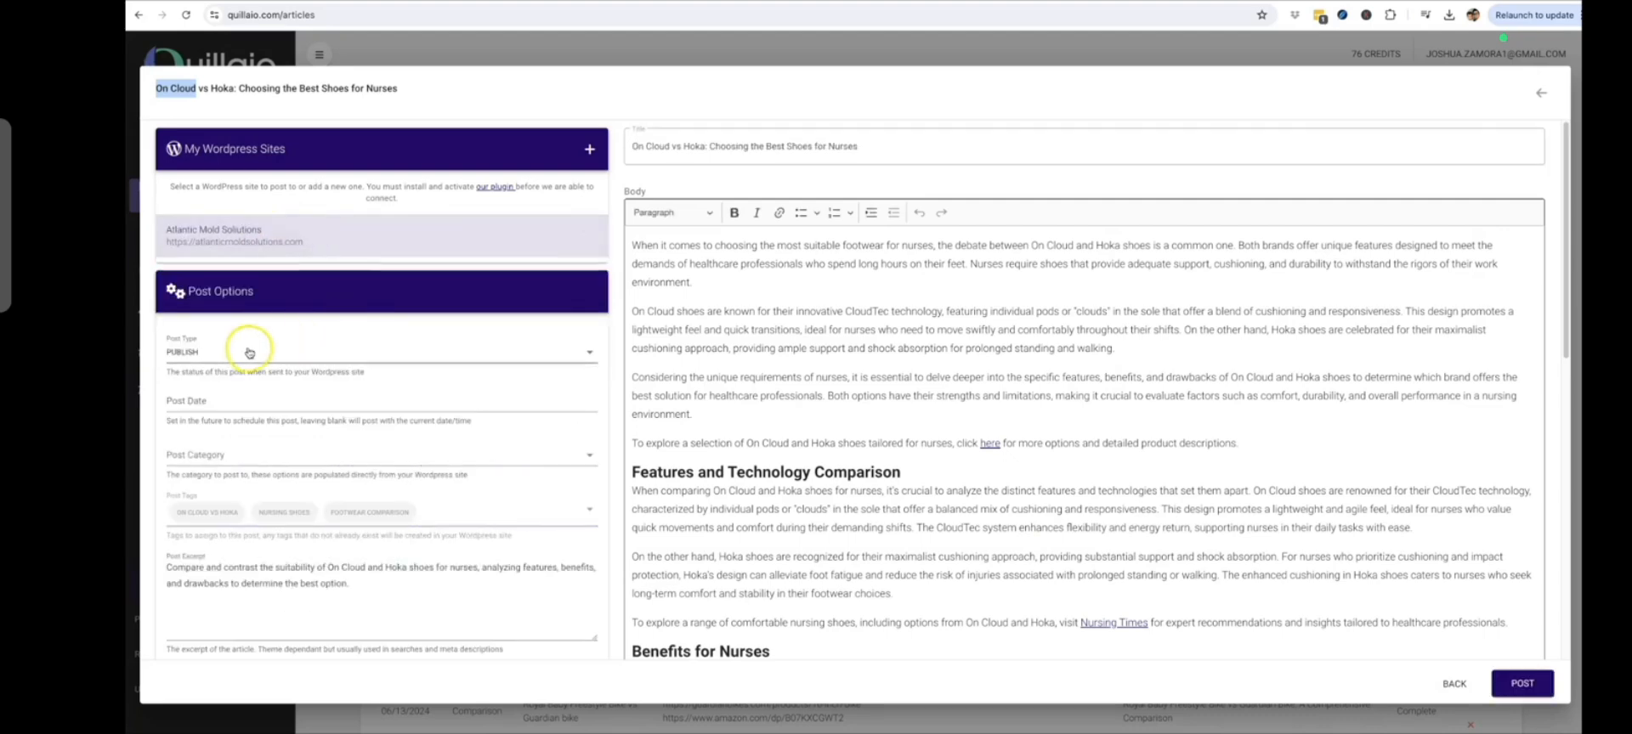
Keep the post type as PUBLISH and set the post category to BLOG.
scroll(216, 257, down, 1)
scroll(262, 276, down, 1)
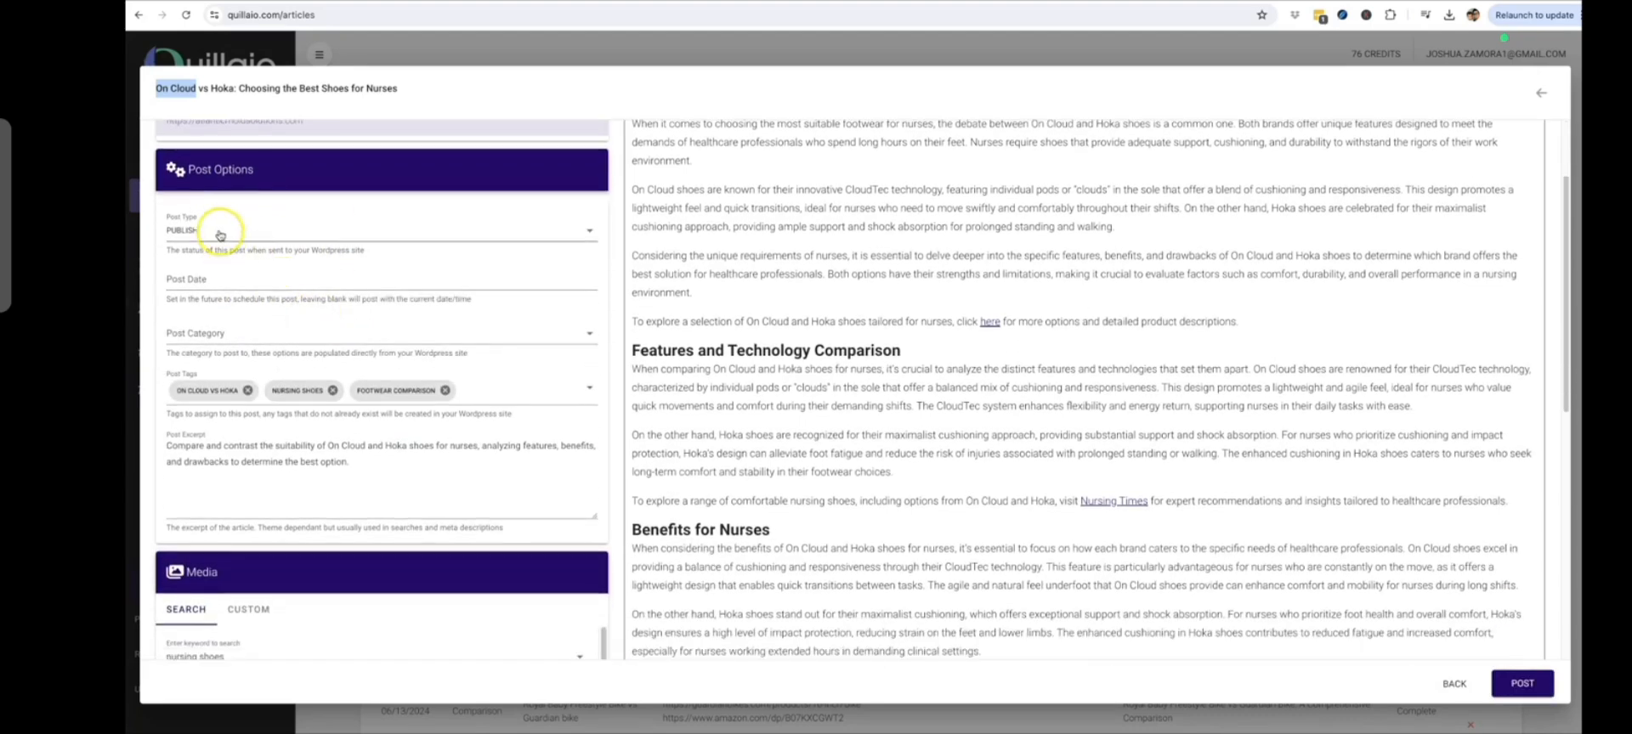
click(207, 238)
click(163, 236)
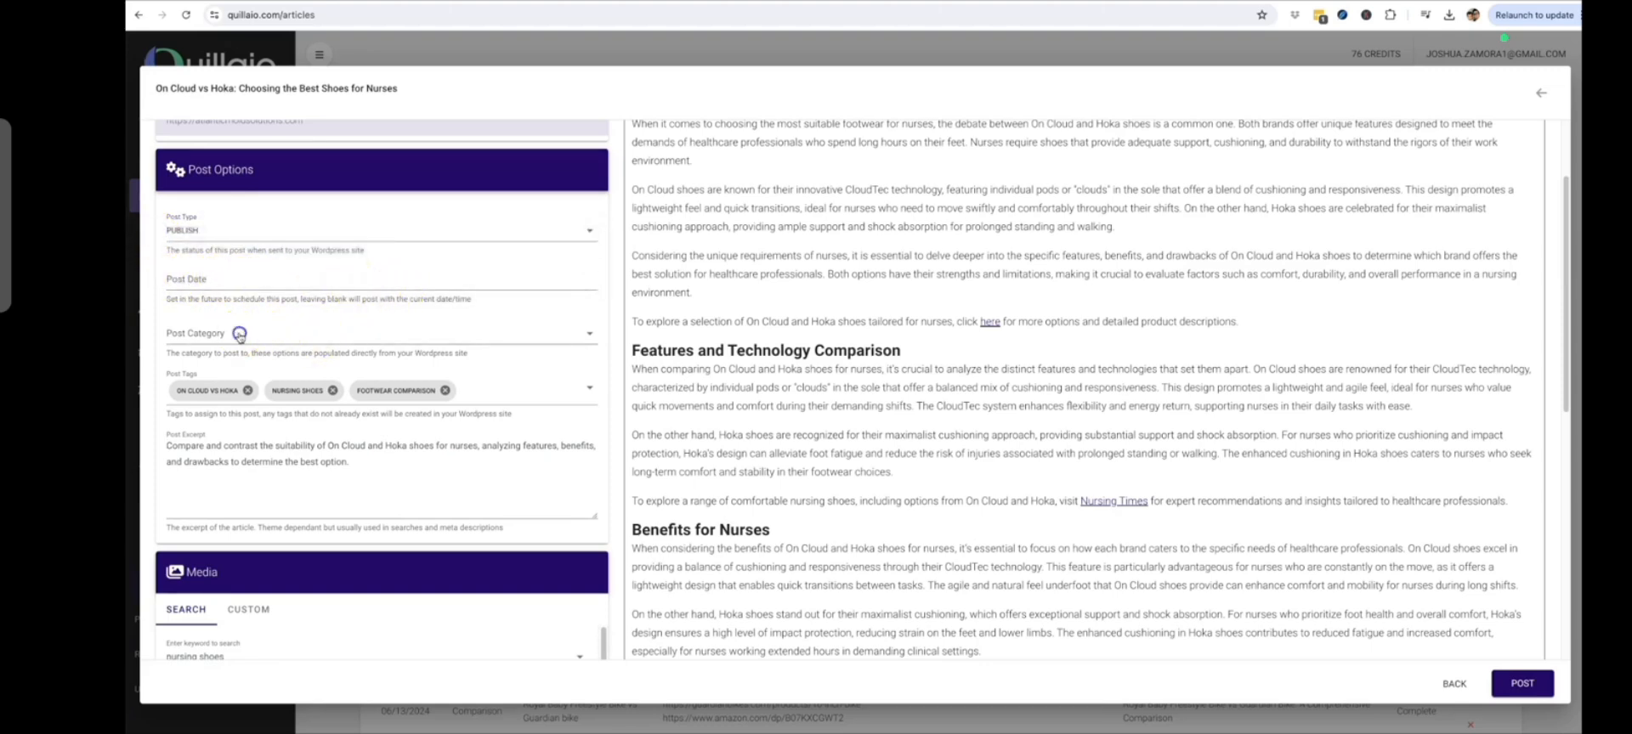
click(263, 334)
click(221, 370)
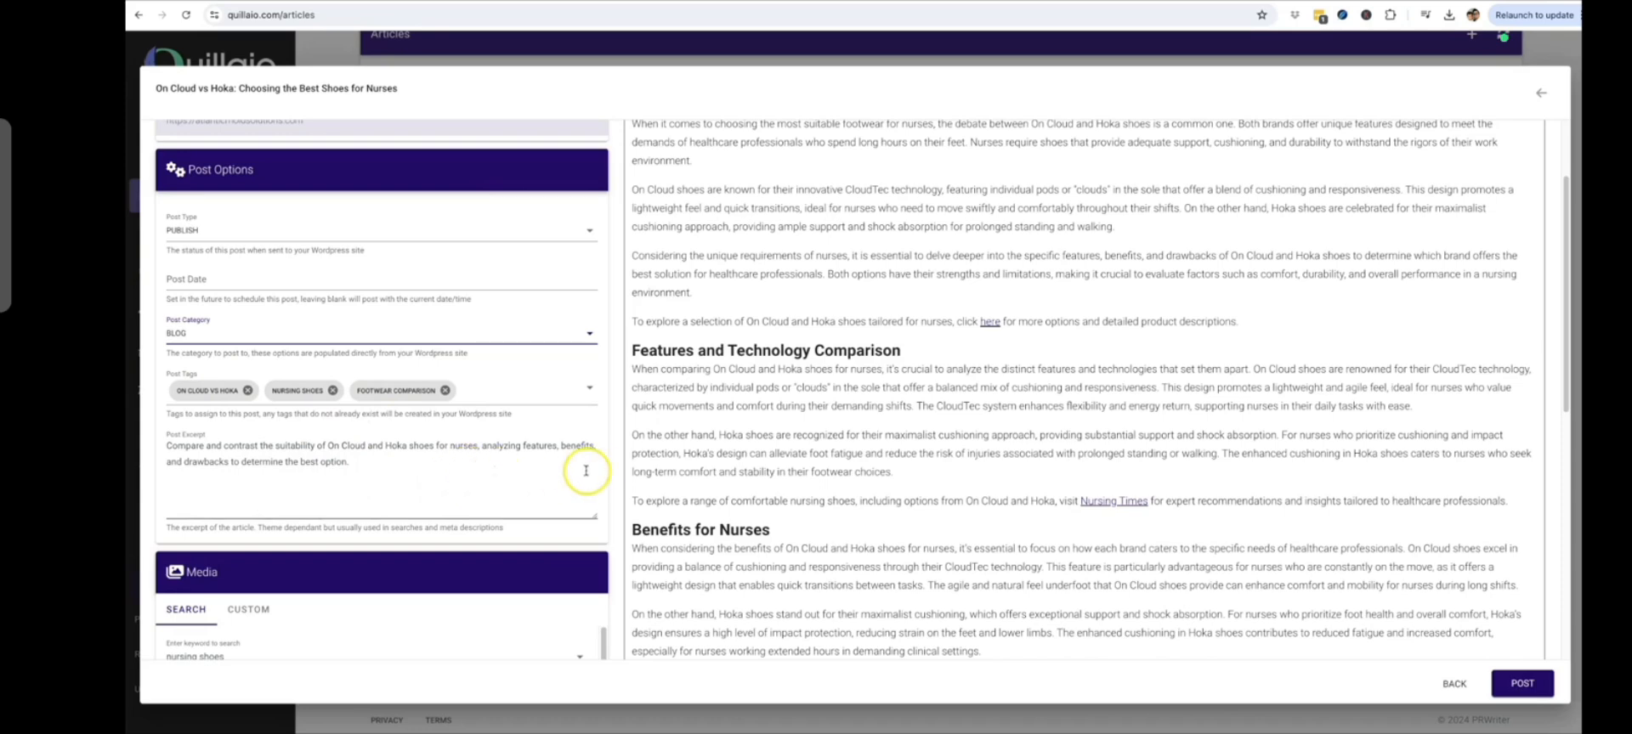
Check the custom media, and insert the black sneakers photo from the nursing shoes image search at the start of the Benefits for Nurses text.
scroll(582, 466, down, 2)
scroll(442, 404, down, 4)
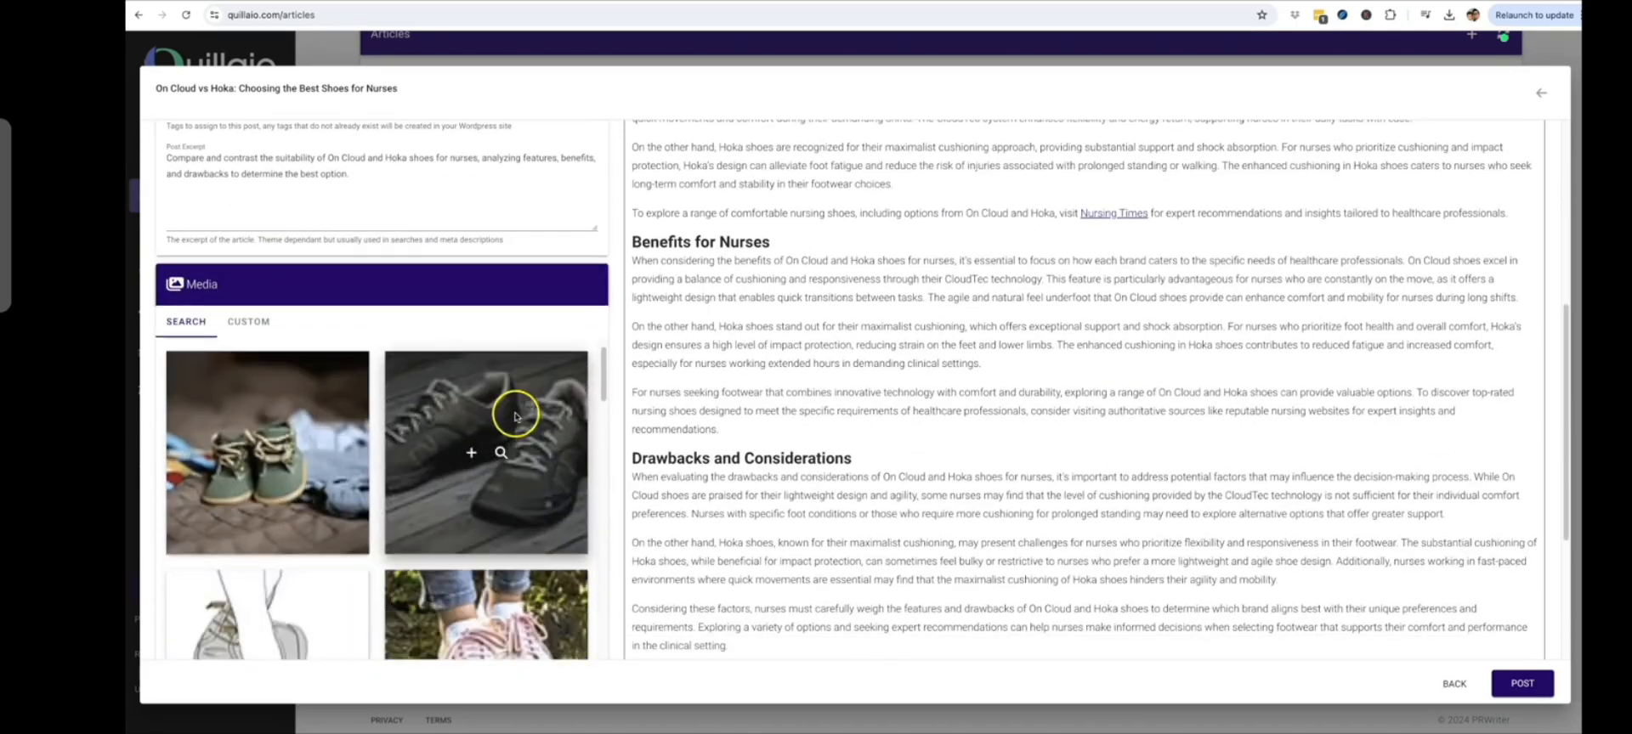
scroll(475, 340, down, 2)
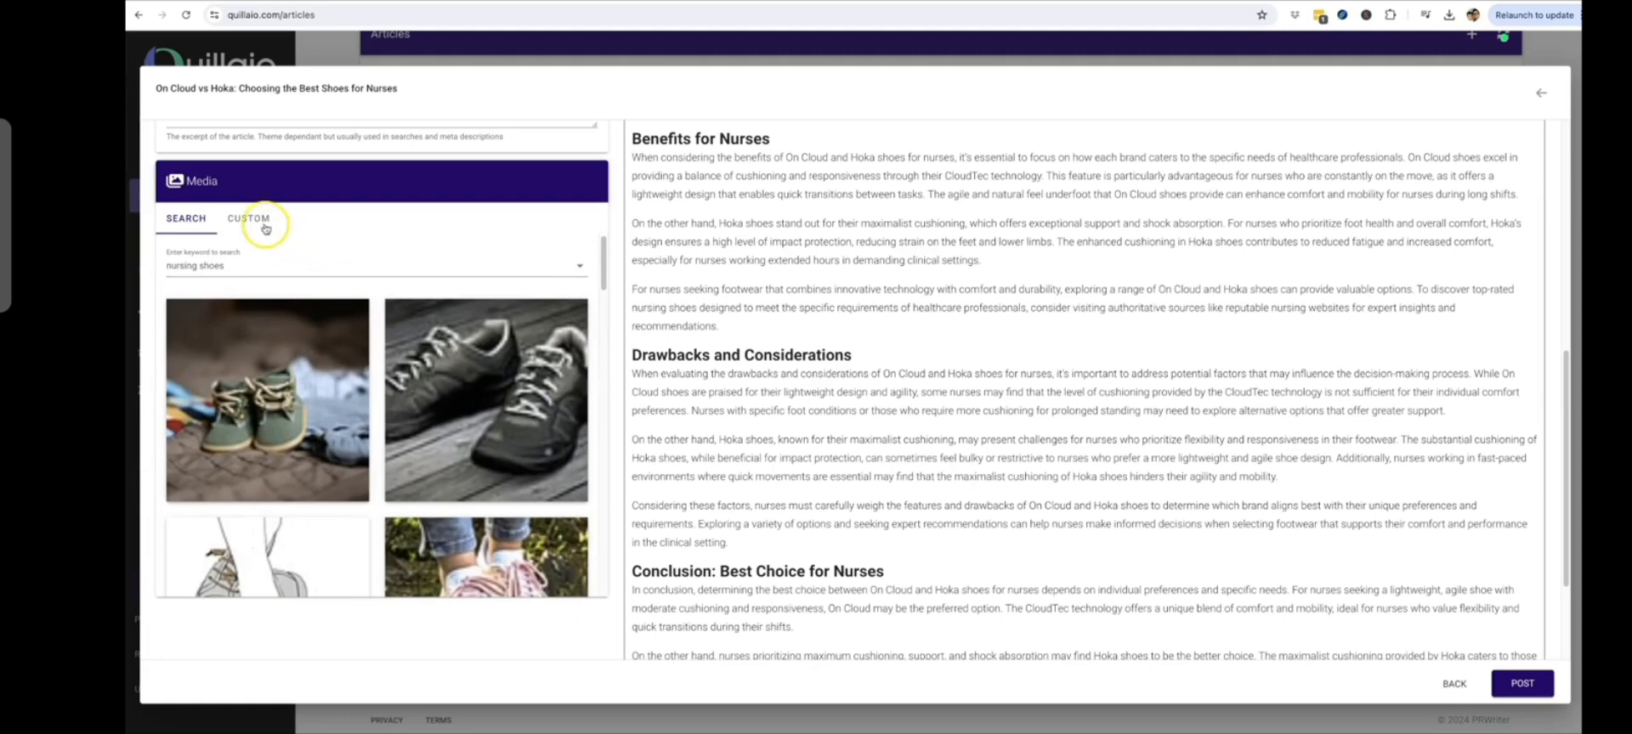
click(261, 221)
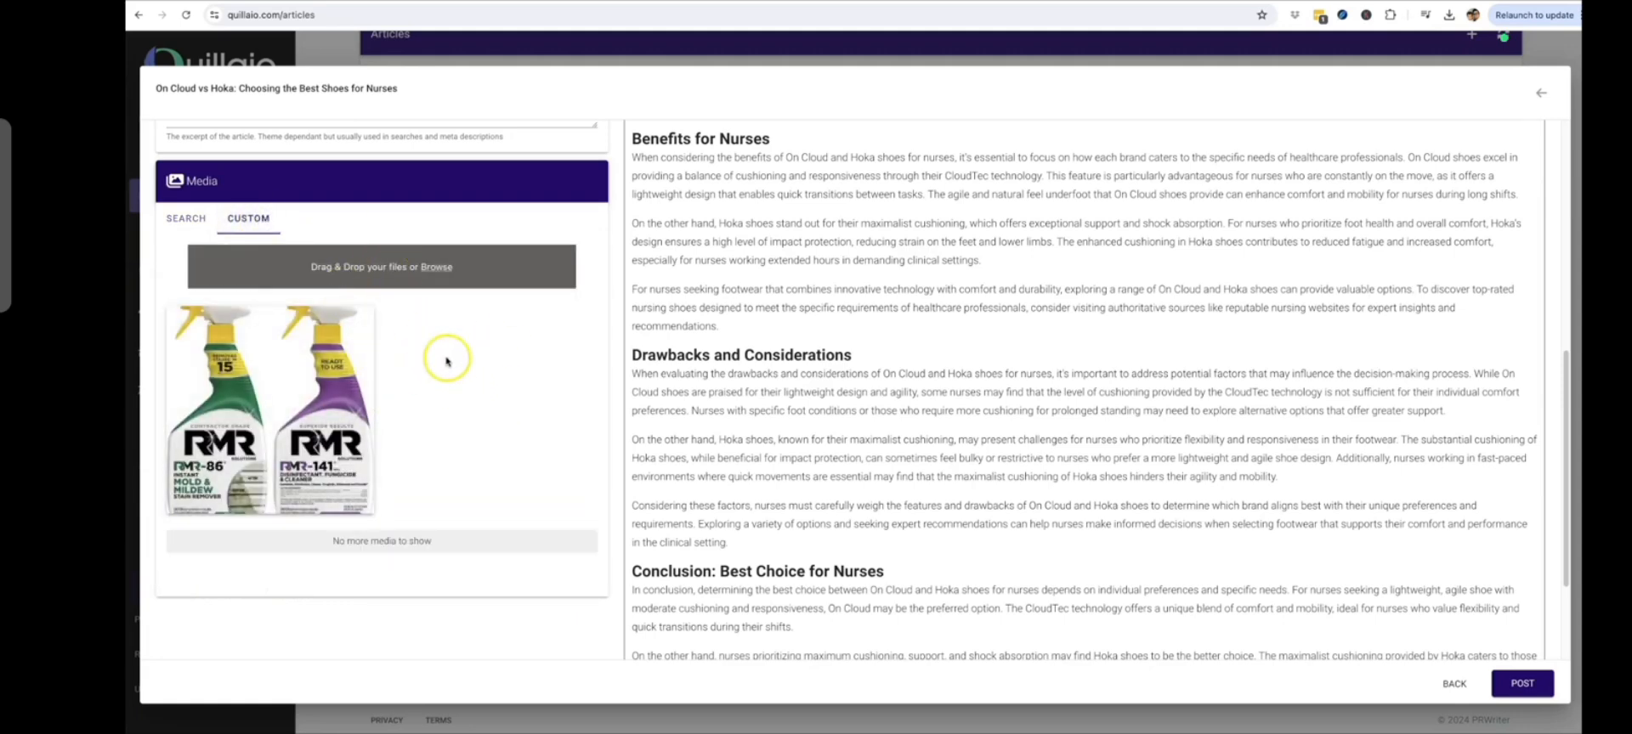
scroll(935, 363, up, 3)
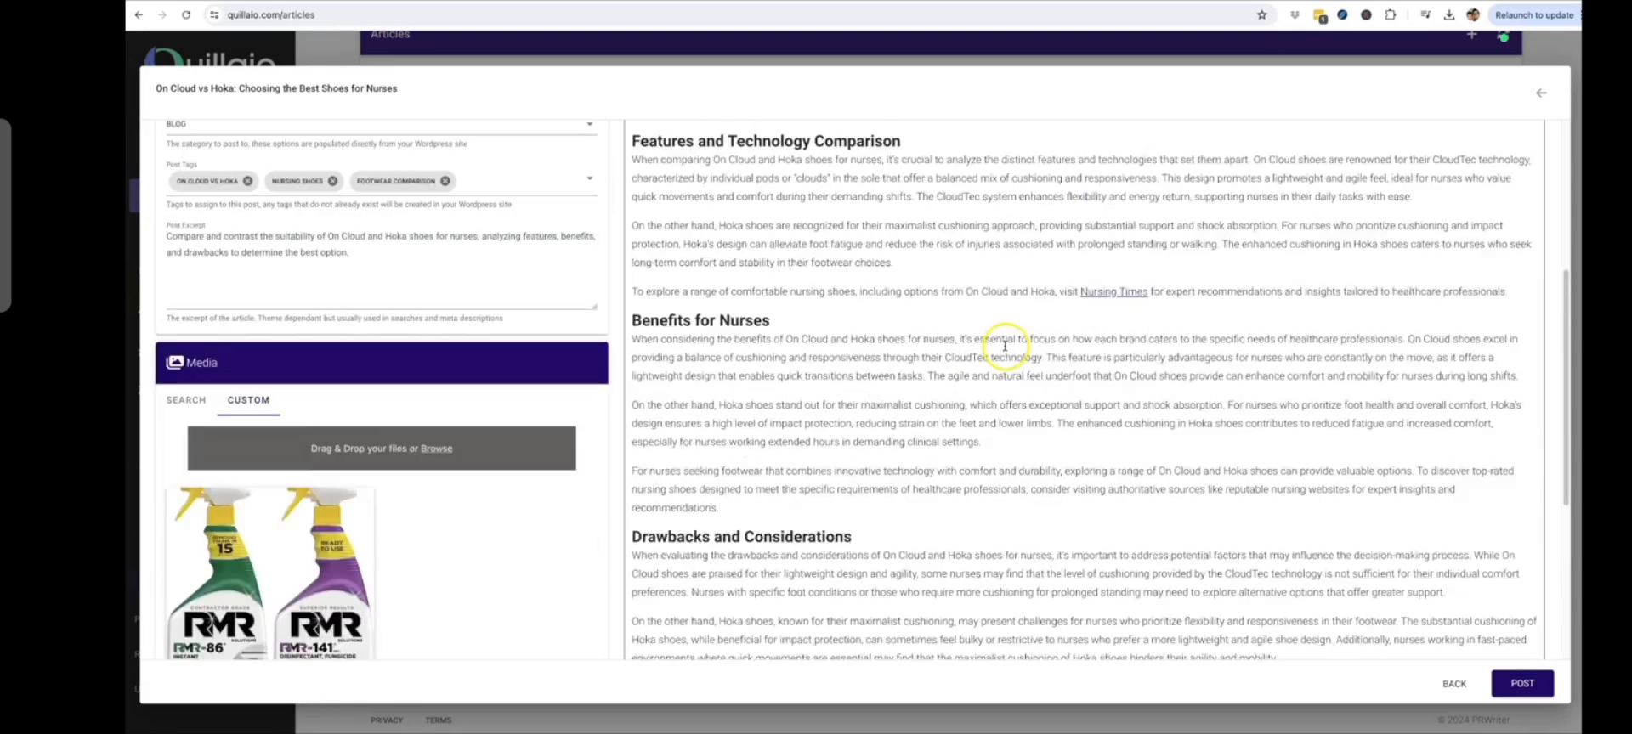
scroll(1005, 277, down, 2)
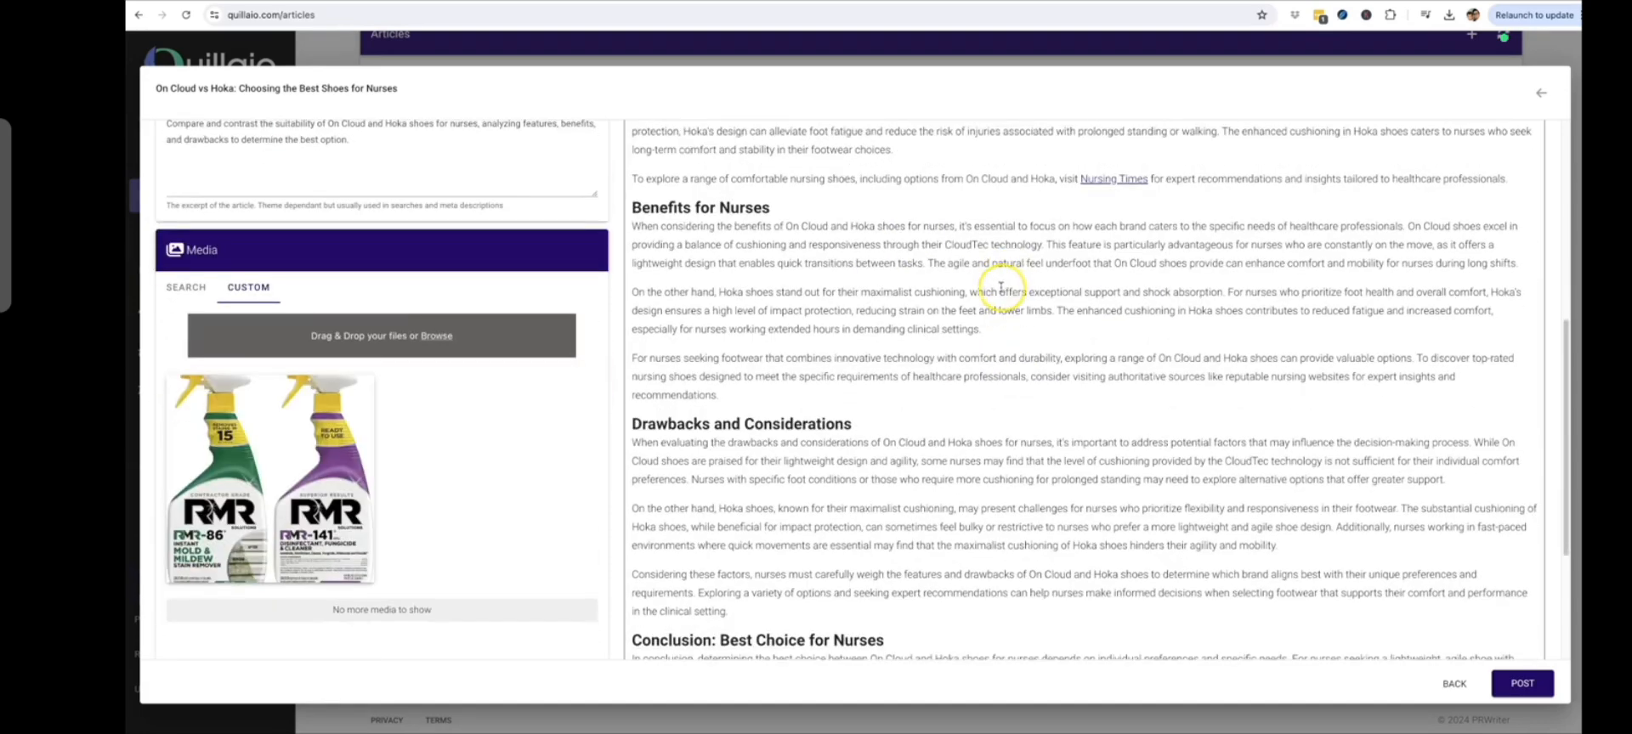
click(178, 287)
mouse_move(463, 467)
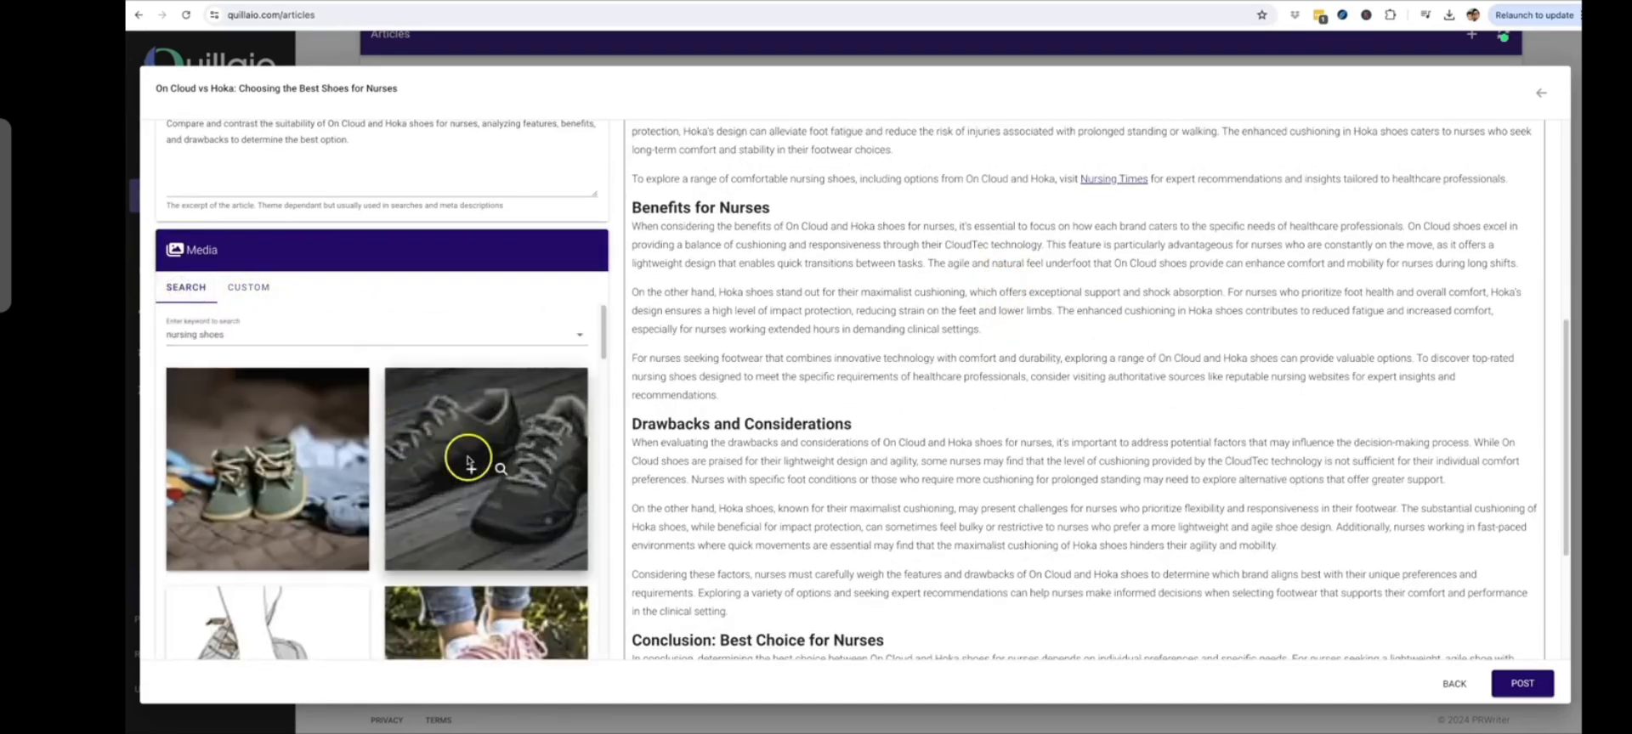
click(633, 228)
click(470, 469)
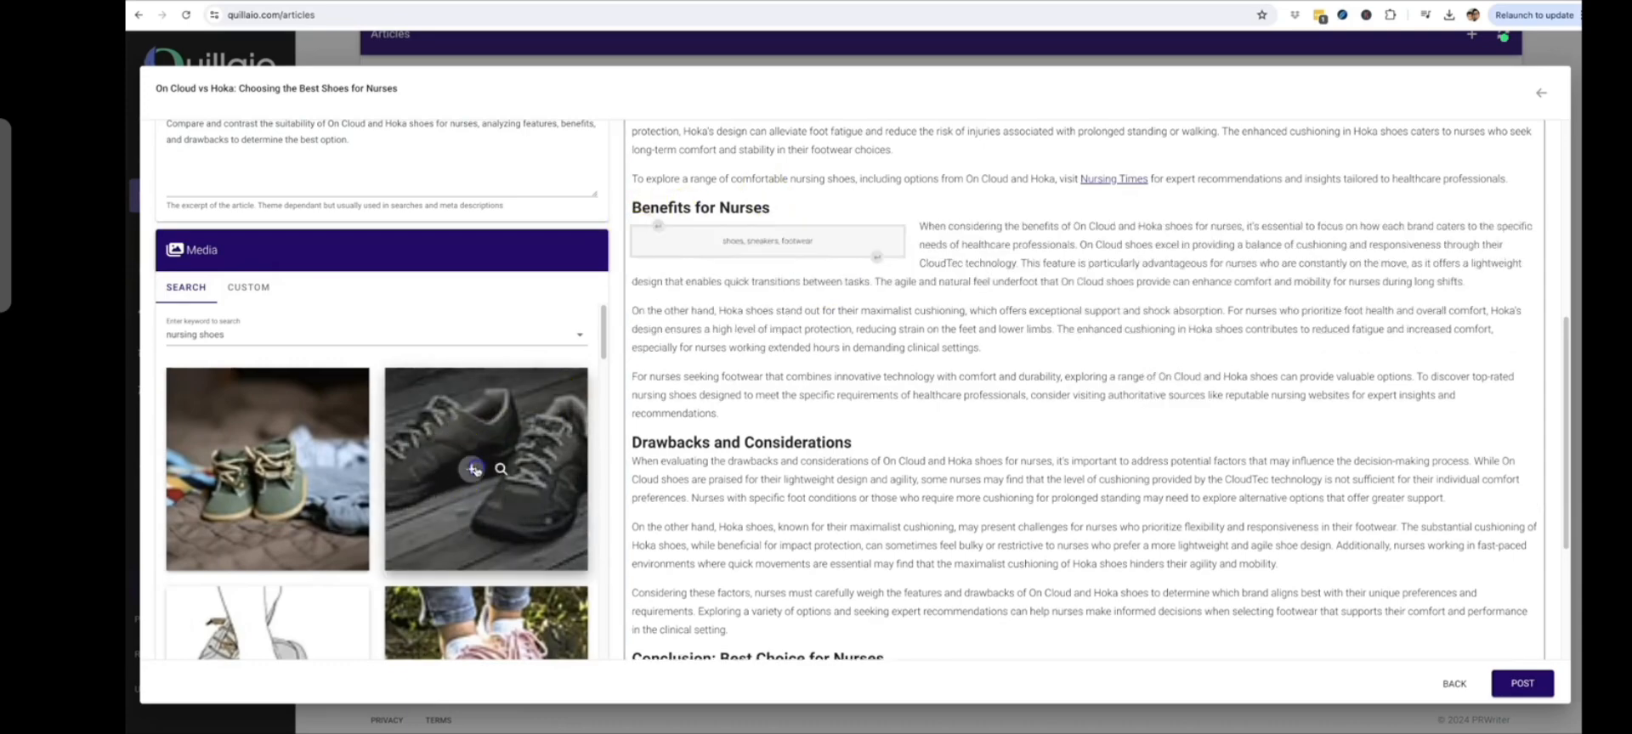
Insert the pink sneakers photo into the last paragraph of Drawbacks and Considerations, after "preferences and".
scroll(1190, 399, down, 3)
scroll(1450, 323, up, 1)
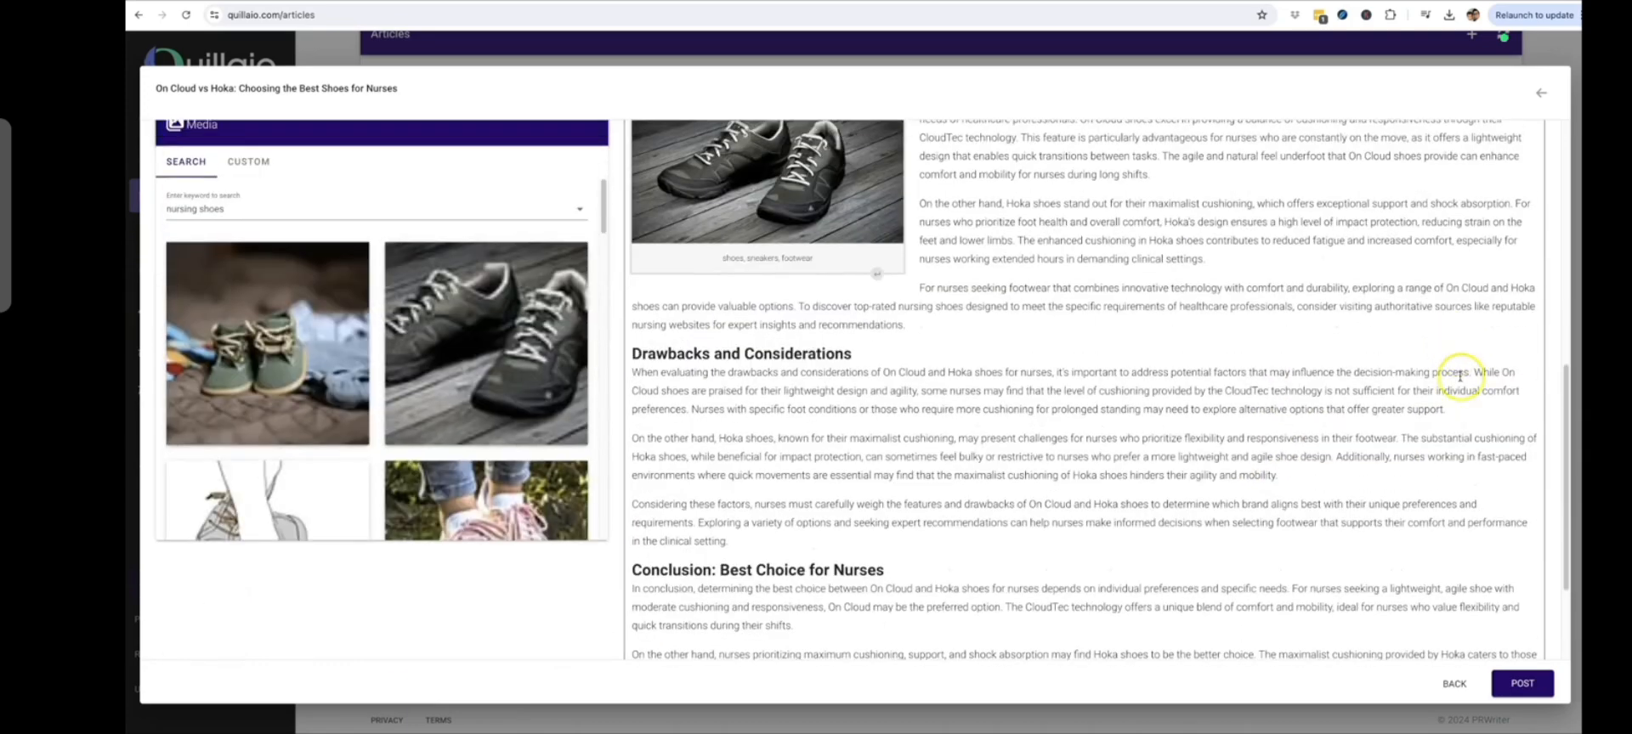
scroll(419, 400, down, 1)
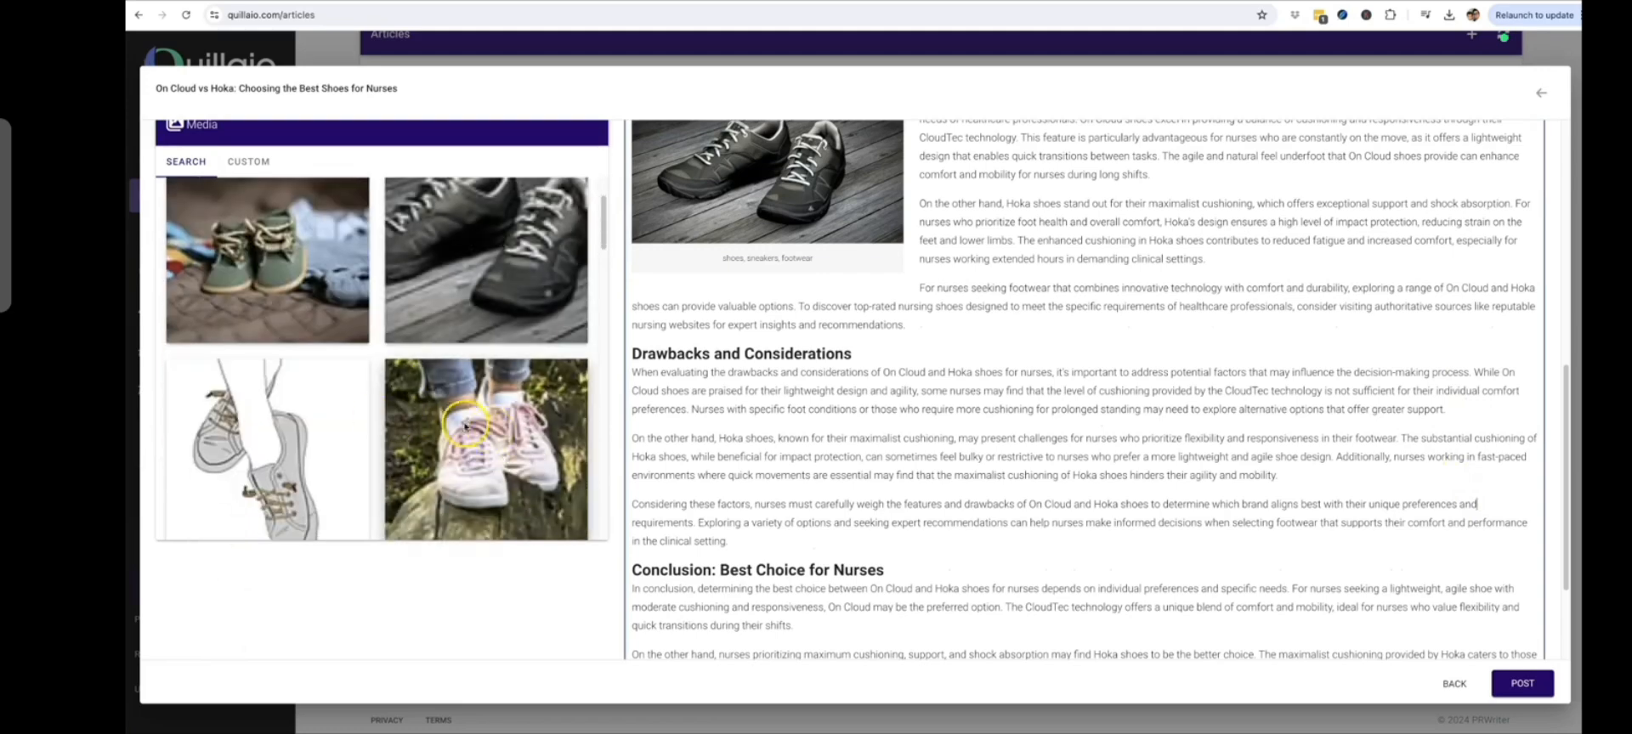
click(471, 460)
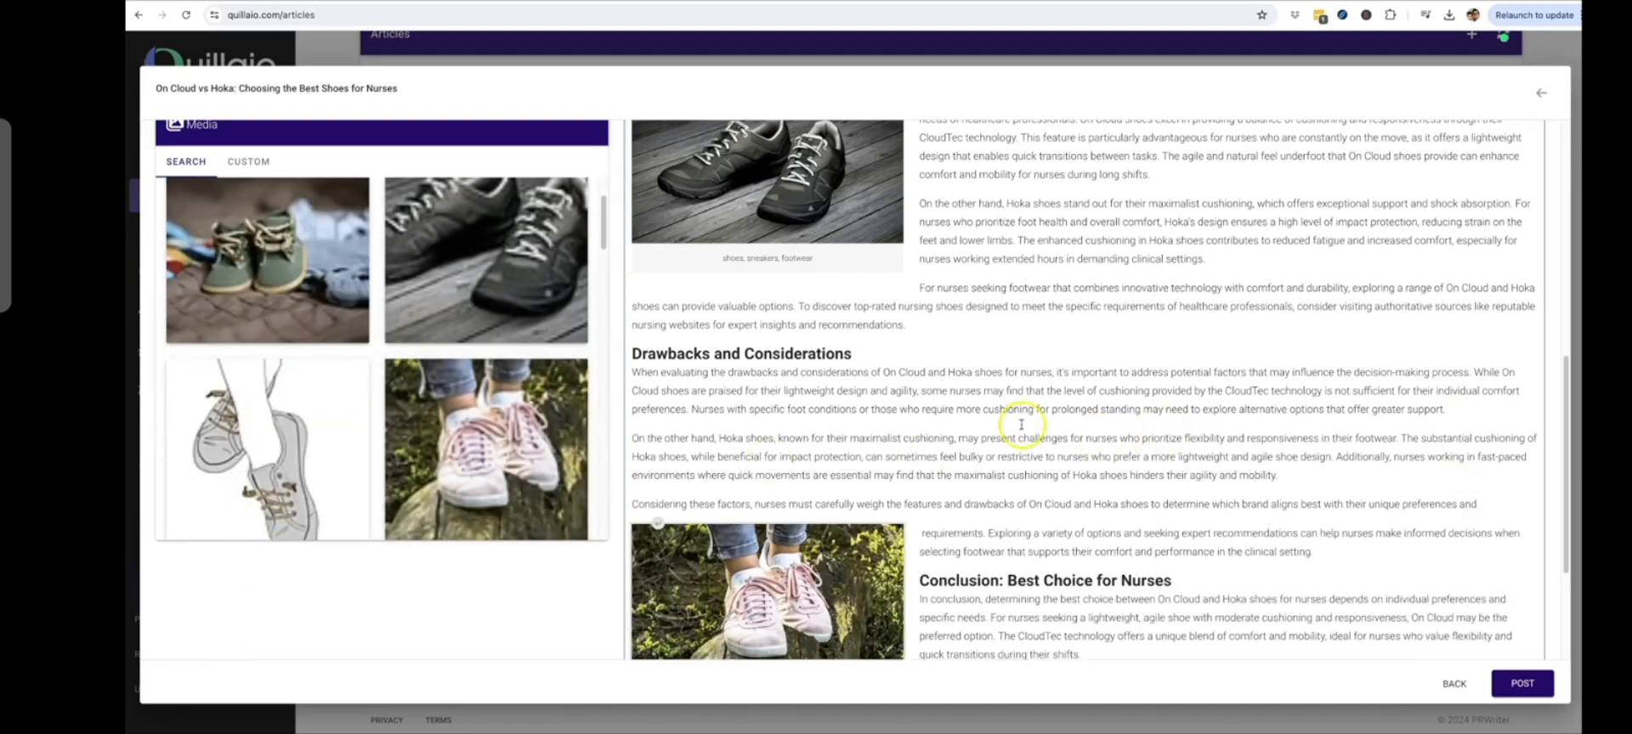
scroll(812, 491, down, 1)
scroll(905, 418, up, 1)
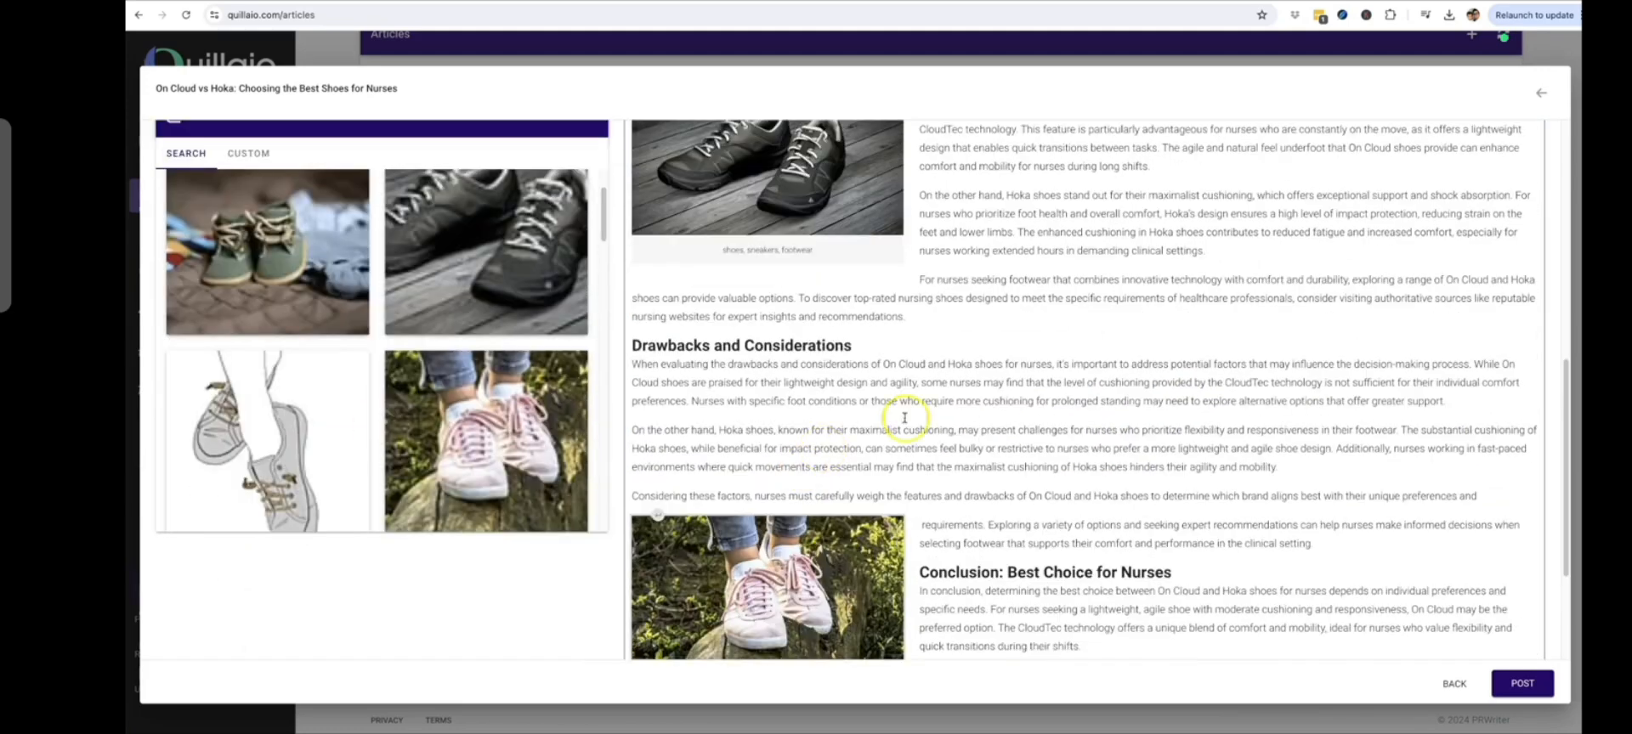
Look at the Hoka shoe results on Amazon, and review the post's options, body text and inserted images in Quillaio.
scroll(935, 400, up, 2)
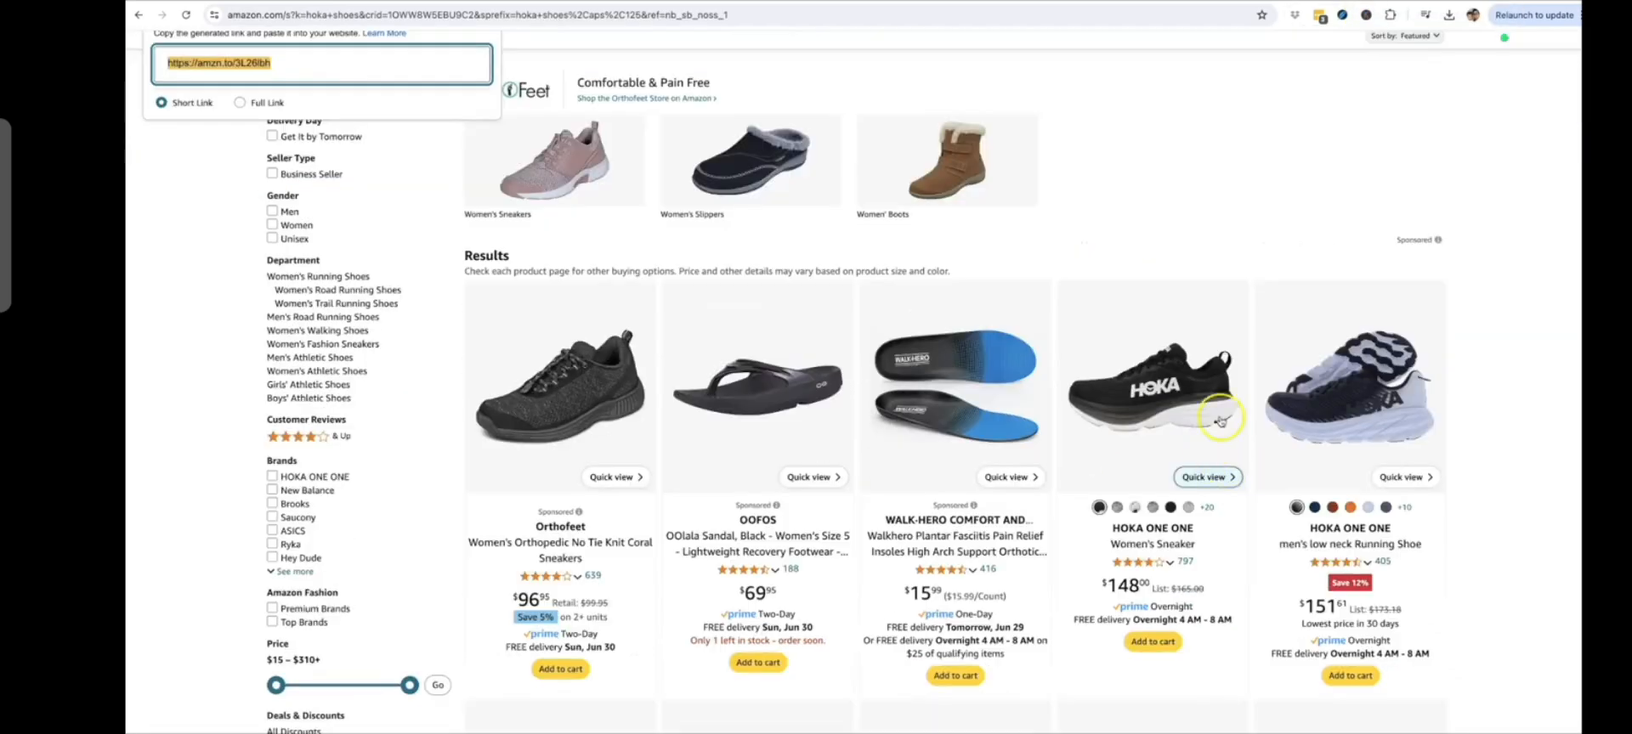
scroll(1253, 412, down, 3)
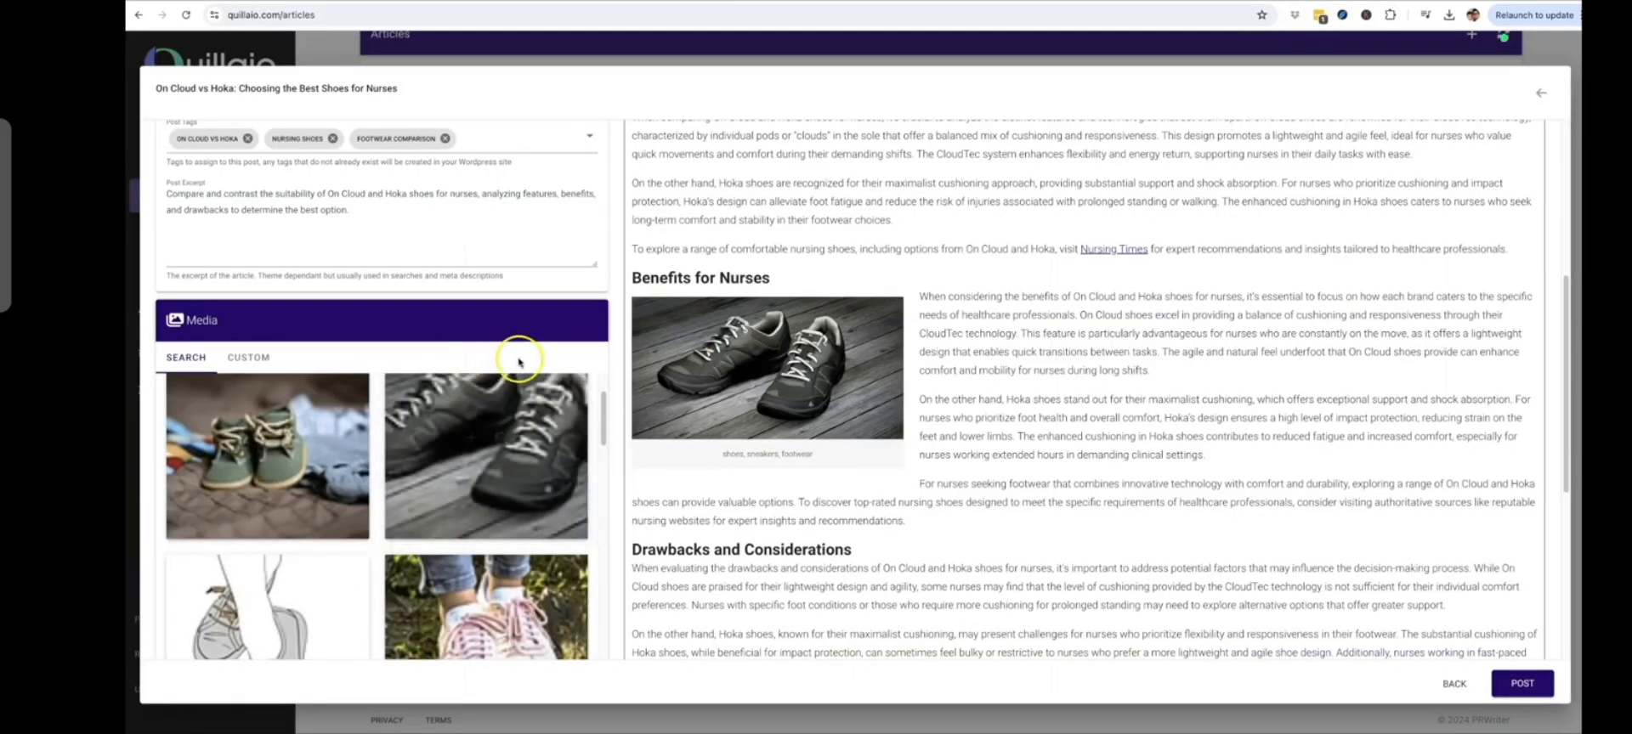
scroll(518, 361, down, 5)
scroll(1033, 389, up, 6)
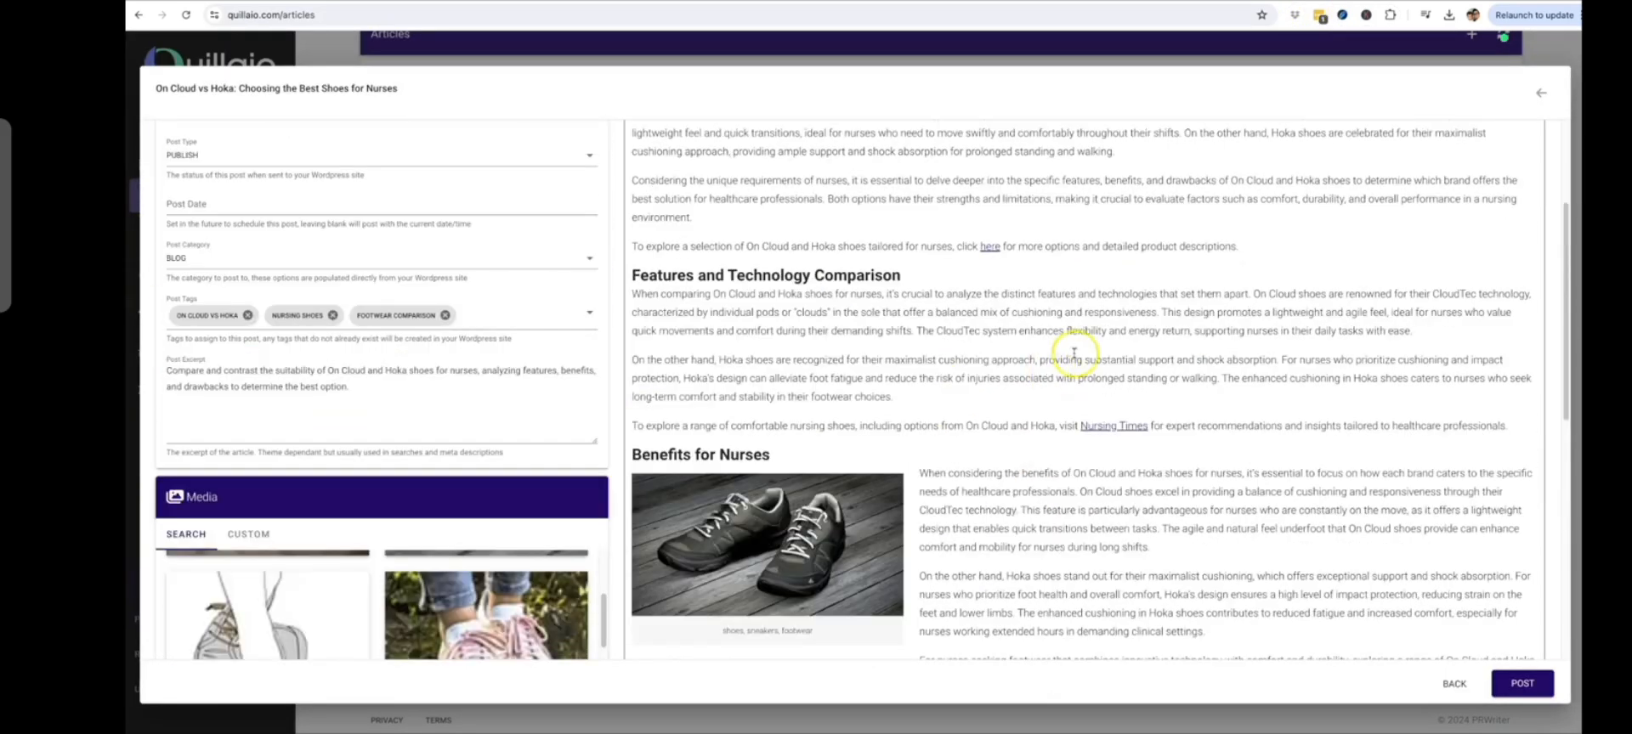
scroll(1063, 355, up, 3)
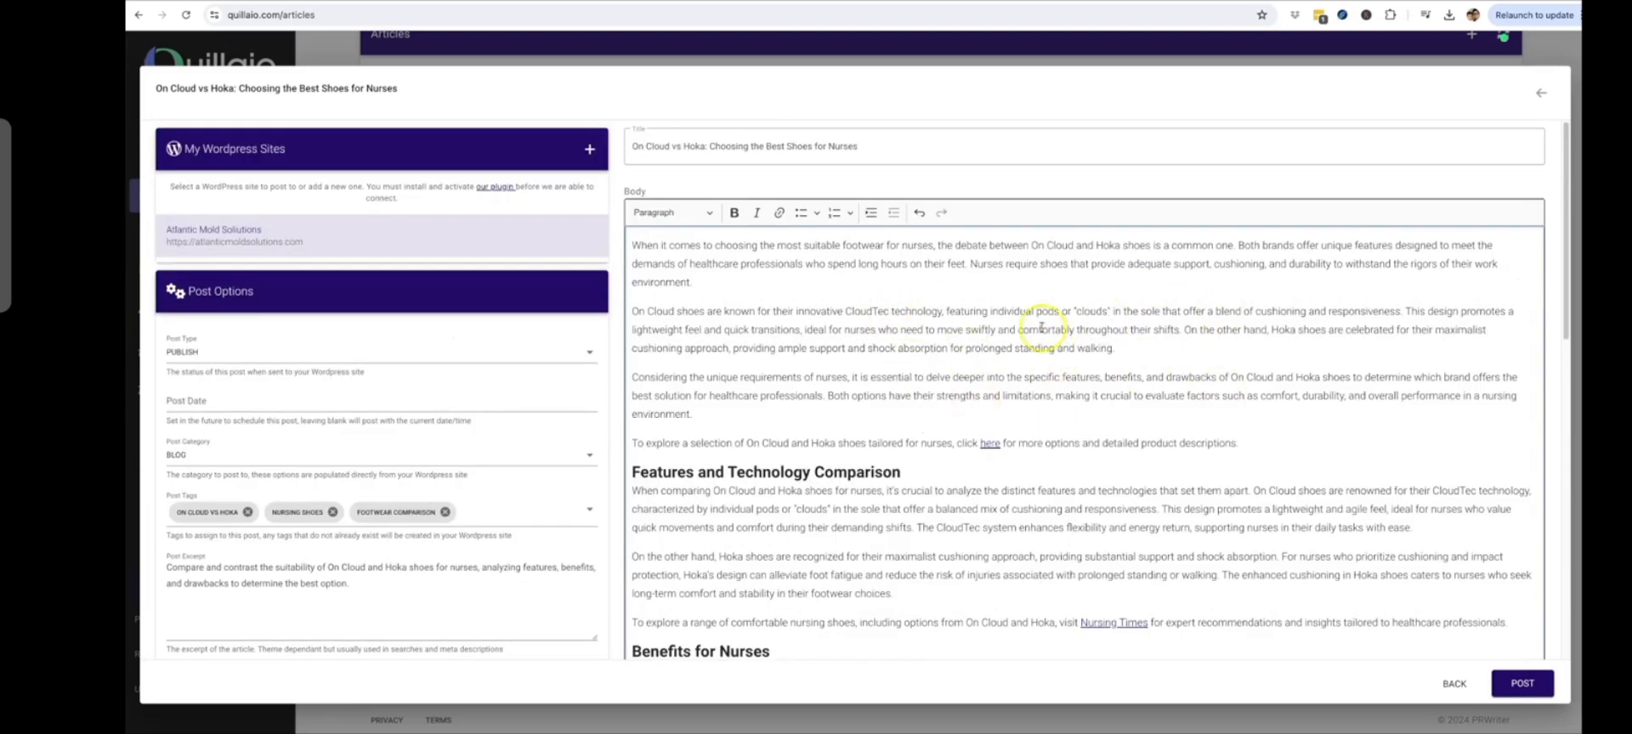
triple_click(1067, 317)
click(1067, 316)
scroll(1059, 380, down, 4)
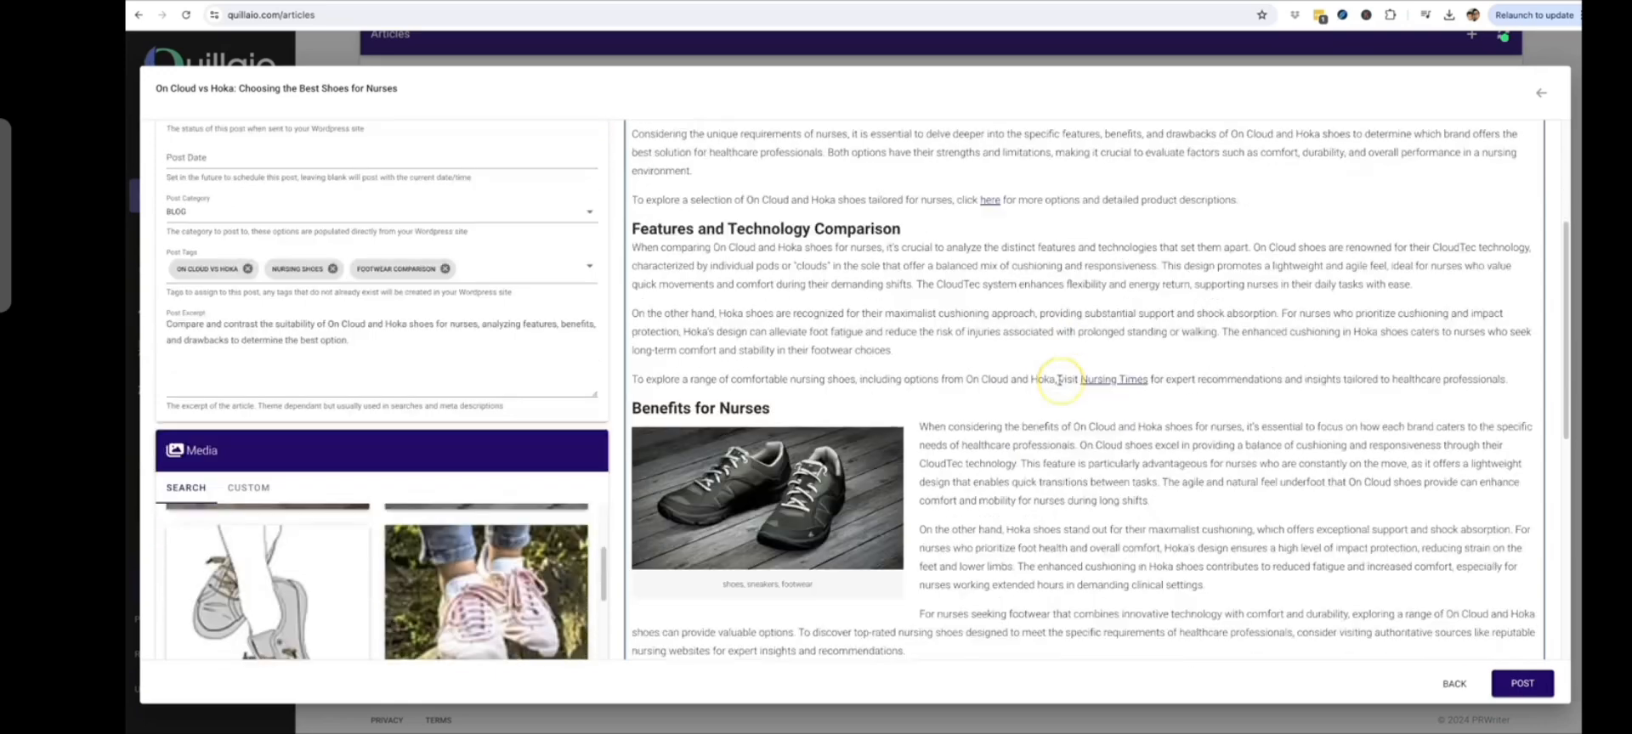
Review the On Cloud vs Hoka post's body and inserted images, leave the post setup without posting, and close the article.
scroll(1059, 380, down, 3)
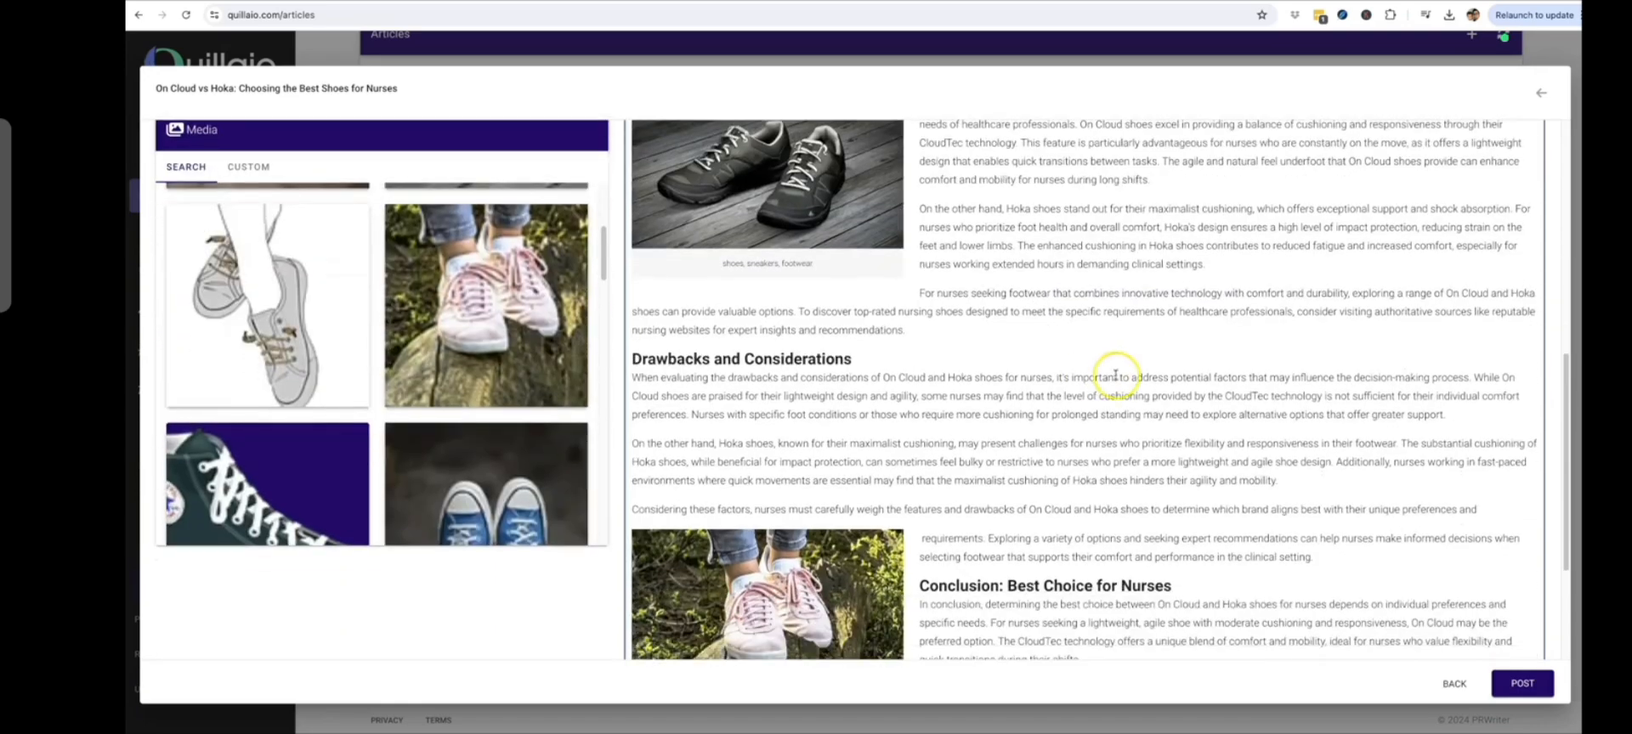
scroll(1082, 367, down, 1)
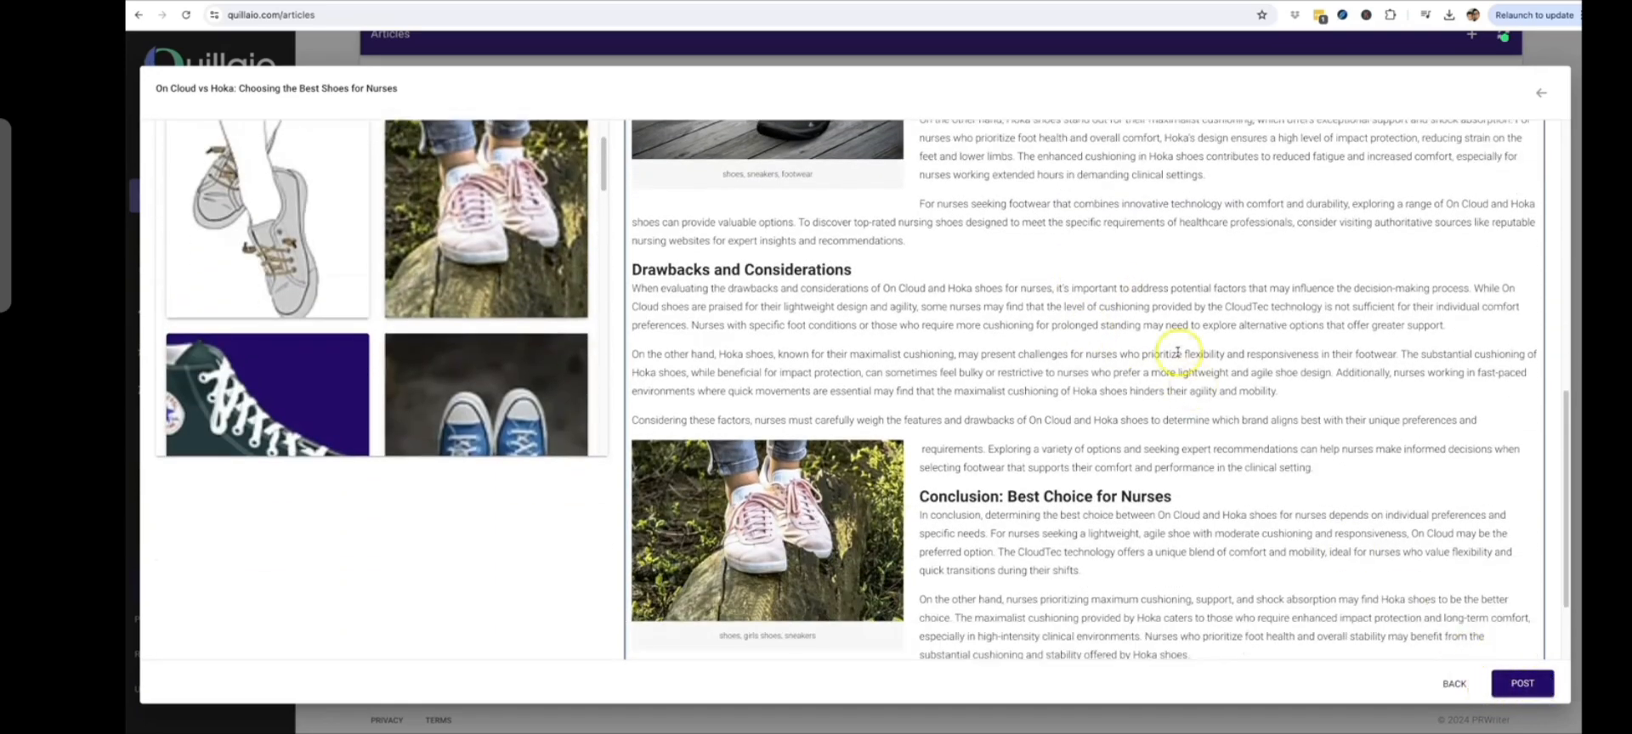
scroll(1109, 389, up, 10)
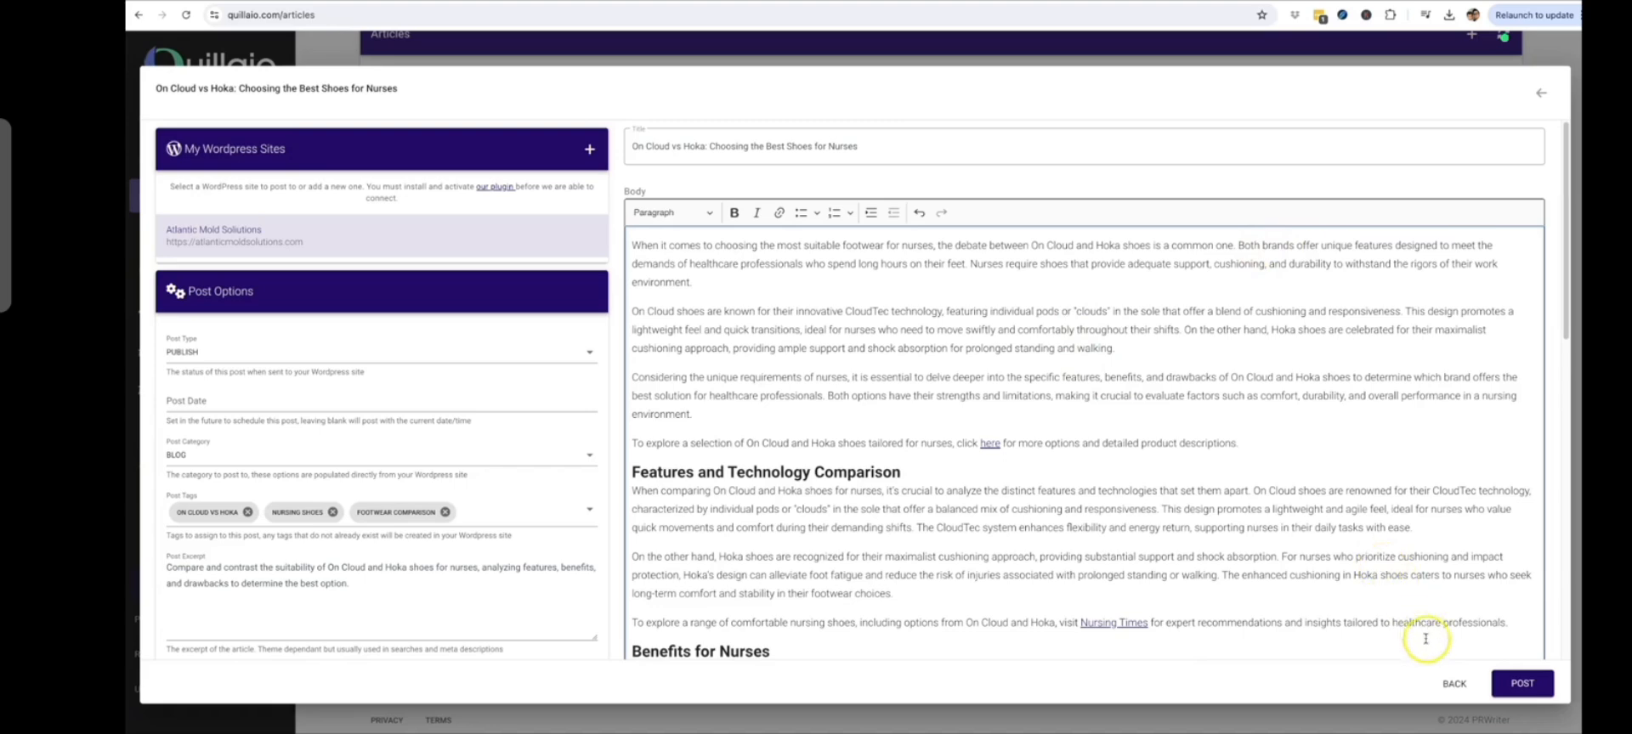
click(1454, 683)
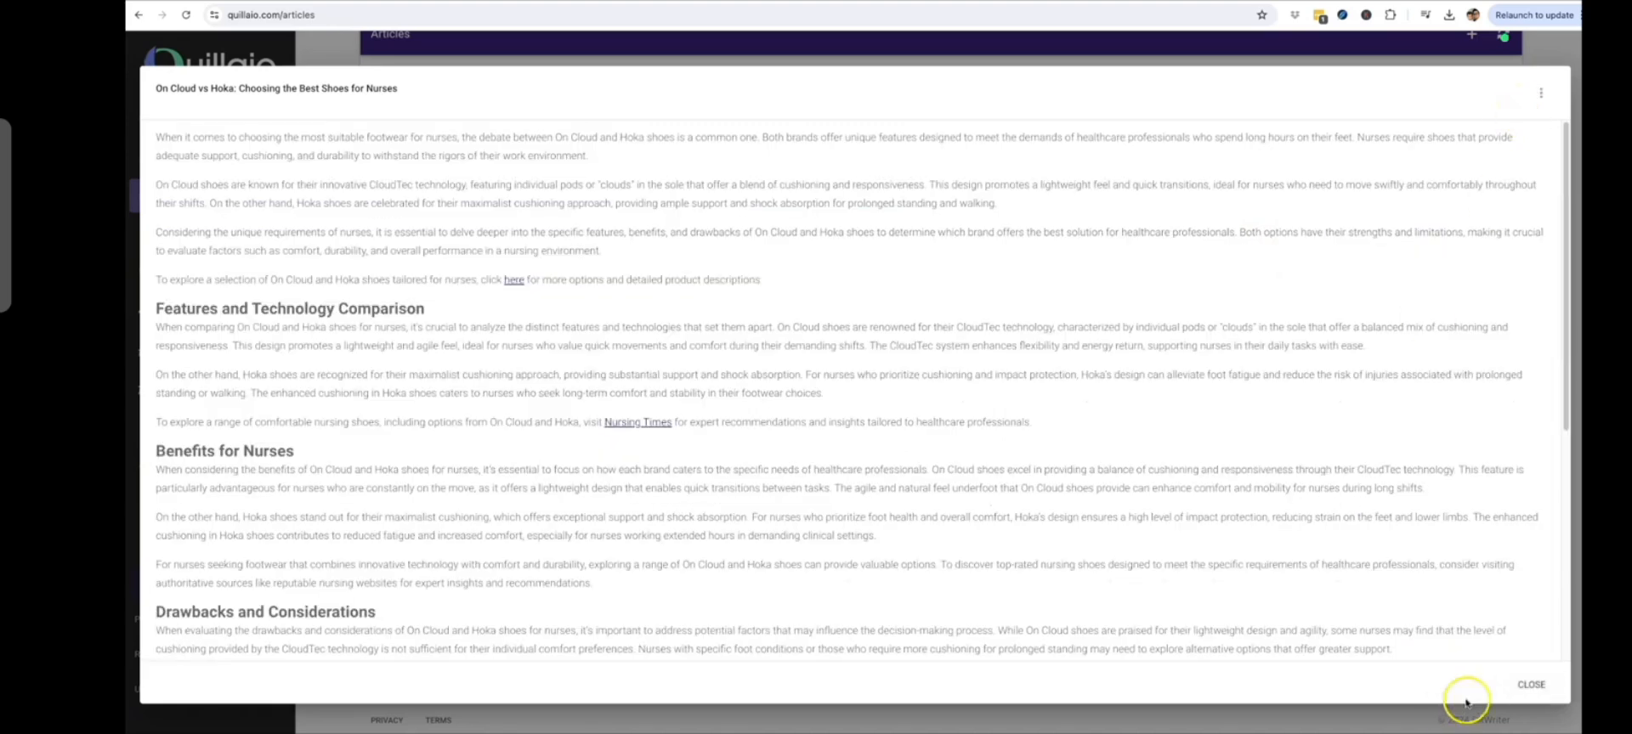
click(1530, 684)
scroll(901, 280, up, 1)
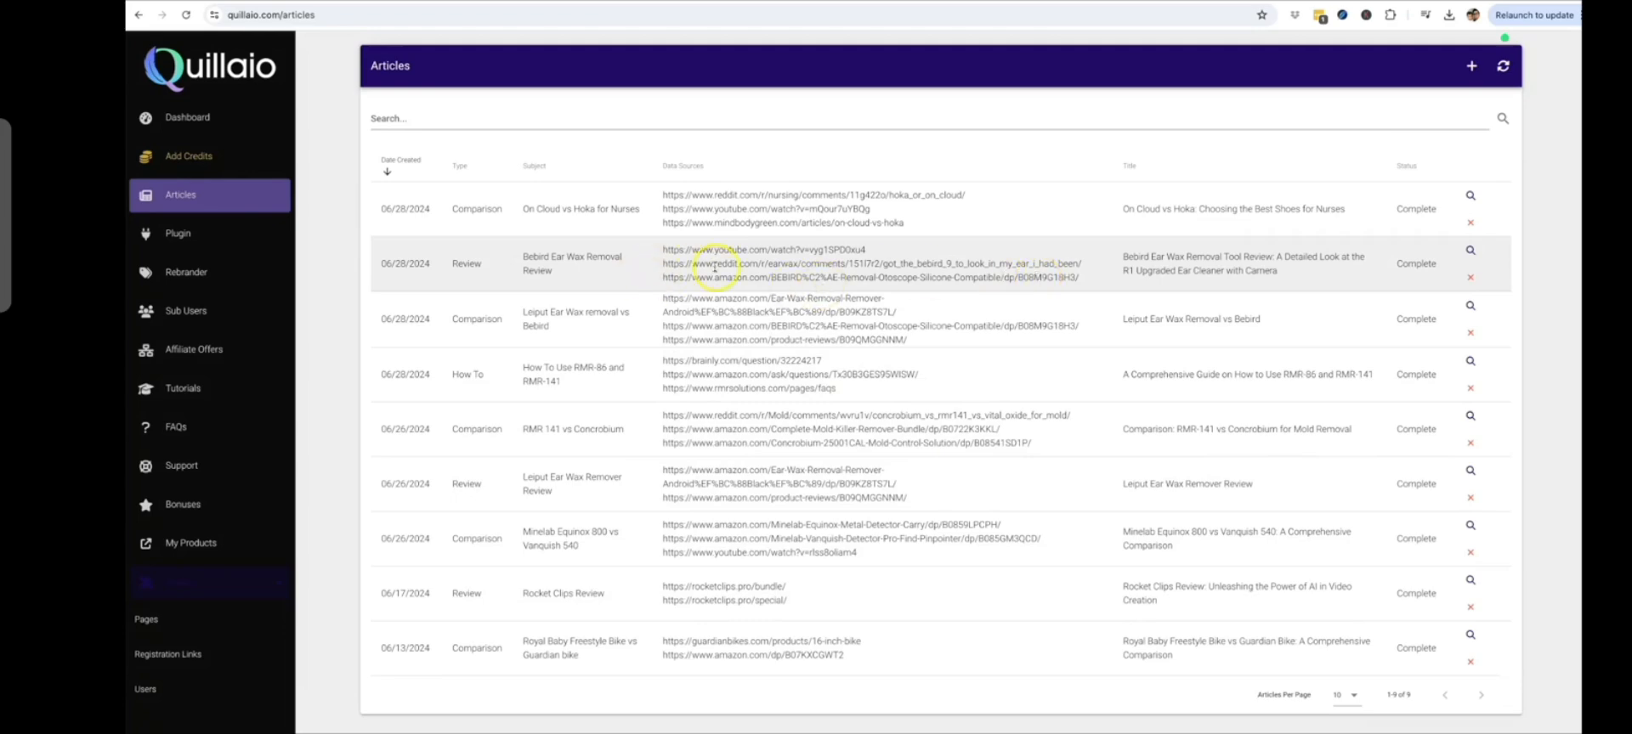
View the how-to article on using RMR-86 and RMR-141, highlight the product names in its title, and close it.
click(1471, 364)
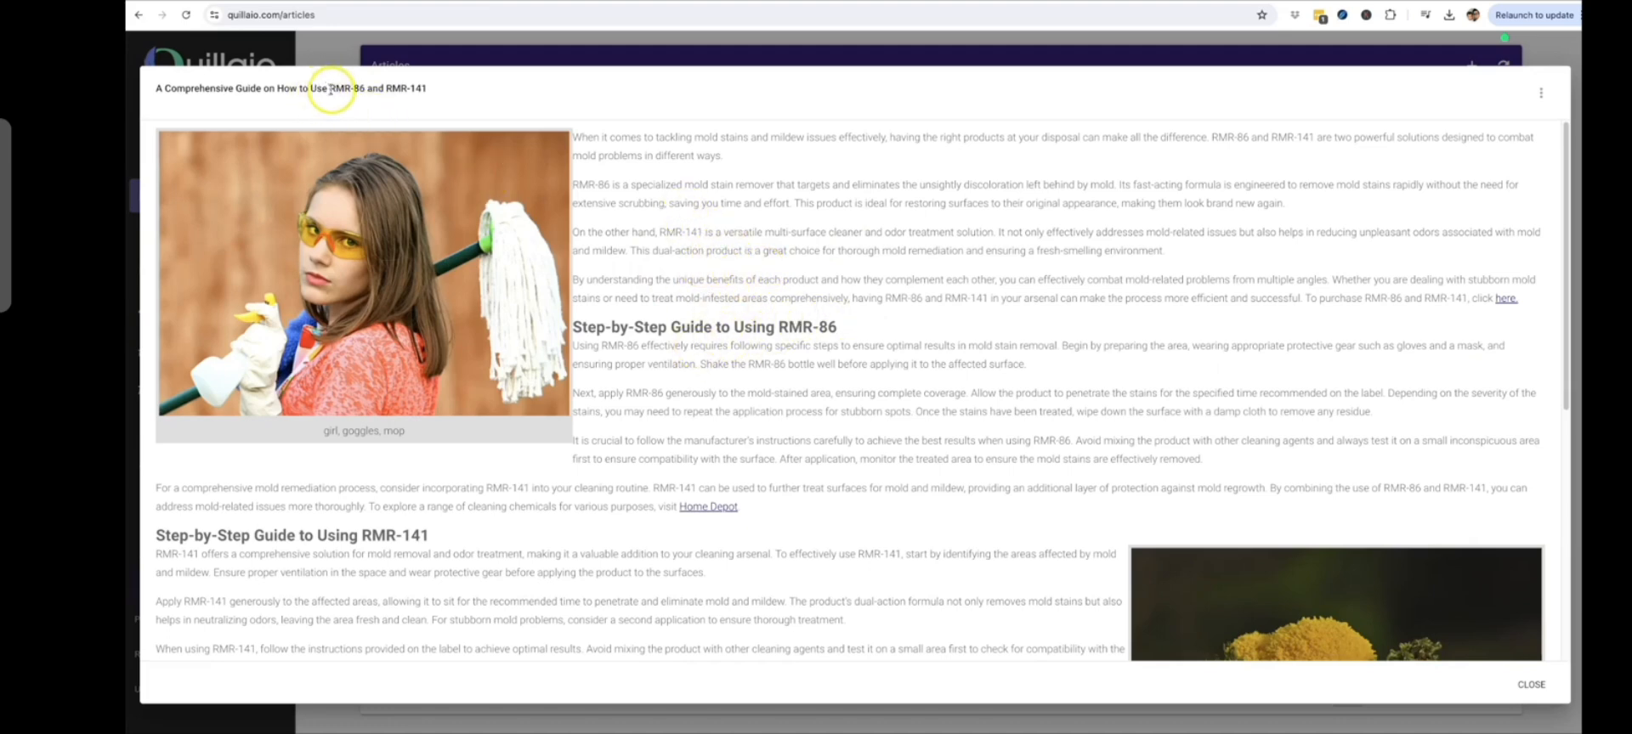
drag(336, 89, 430, 89)
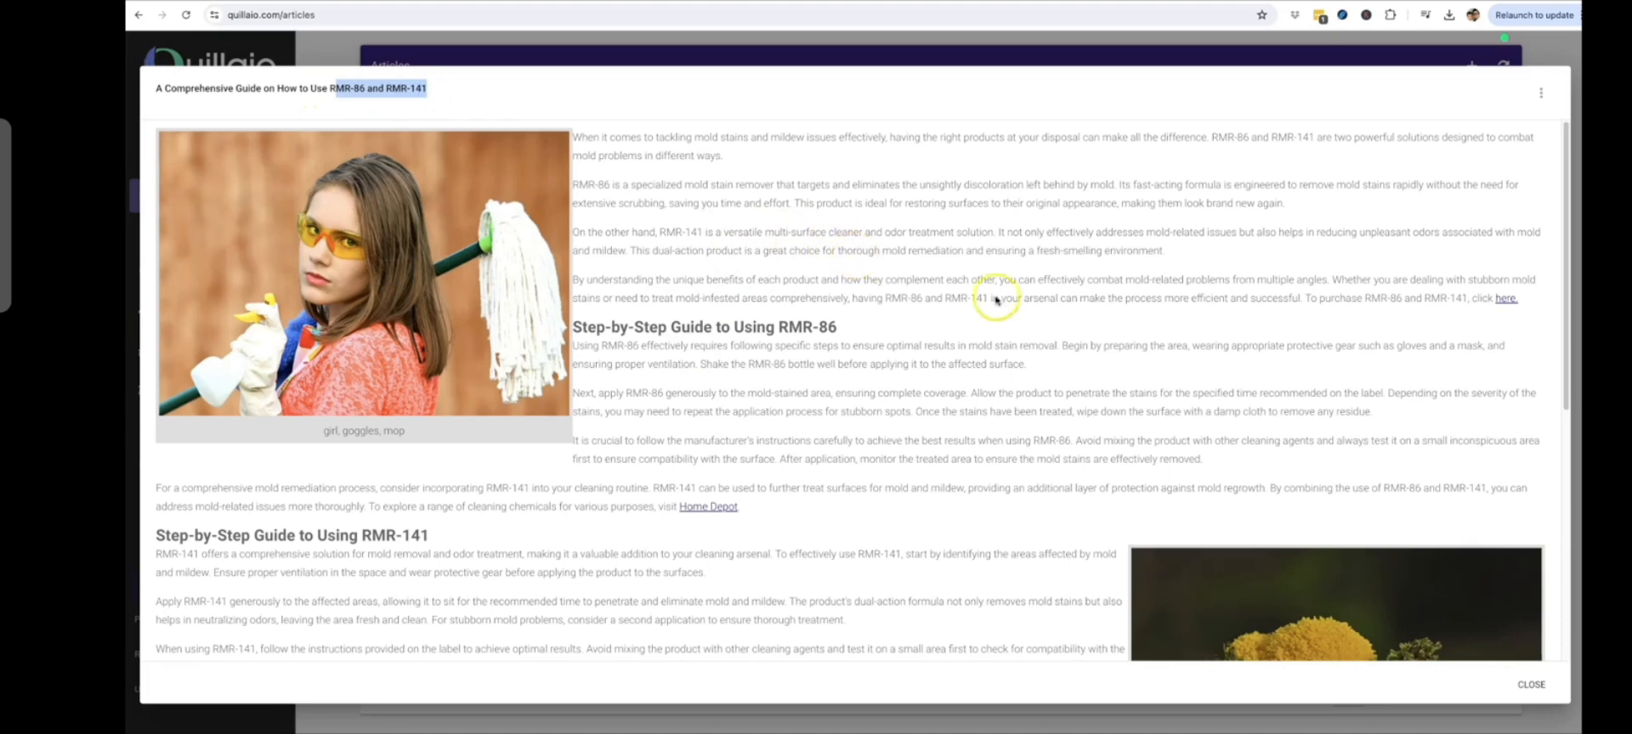
click(1531, 684)
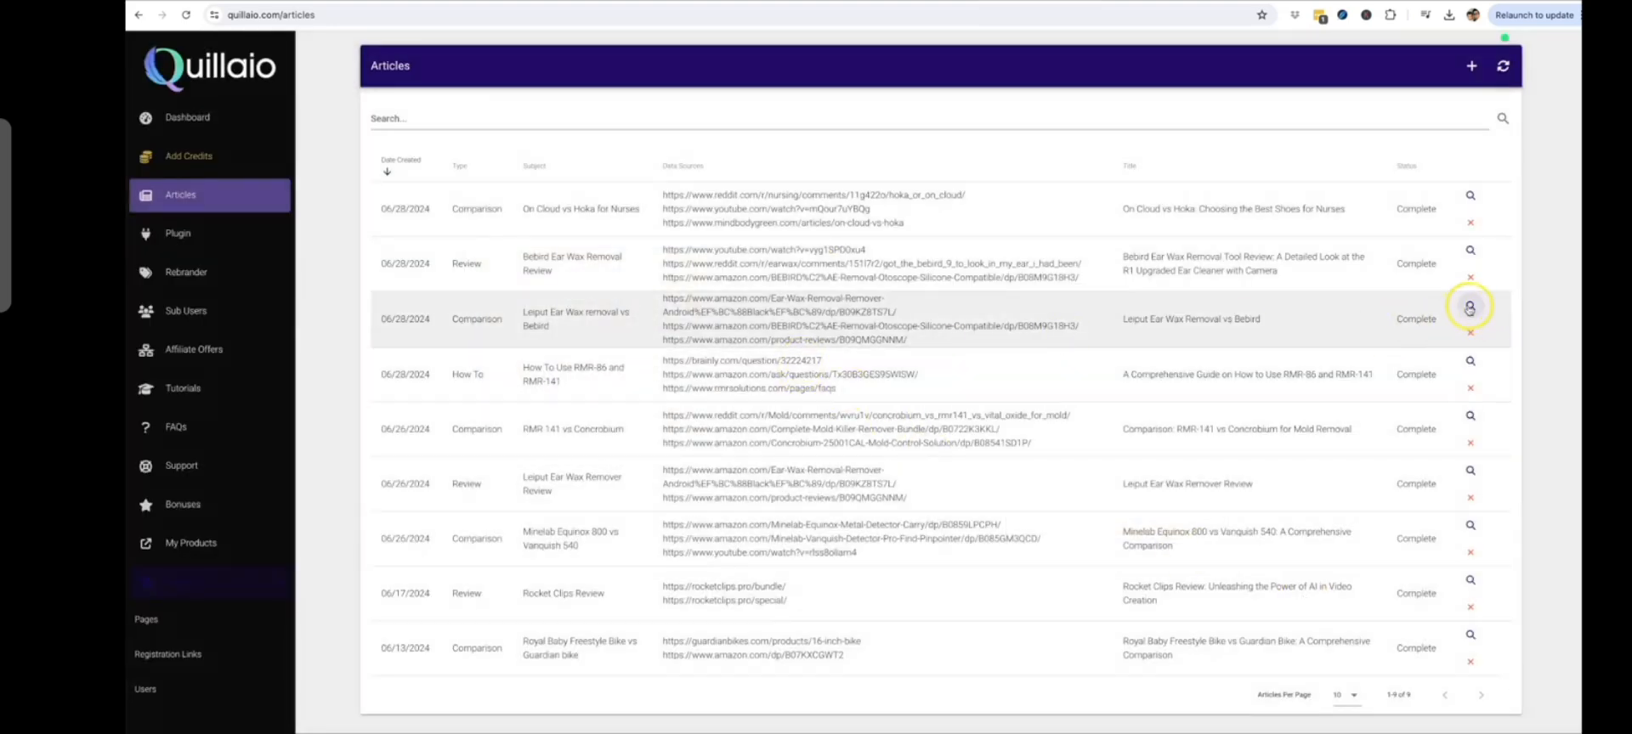
Examine the text, links and inserted images of the Leiput Ear Wax Remover Review article, and close it.
click(1470, 470)
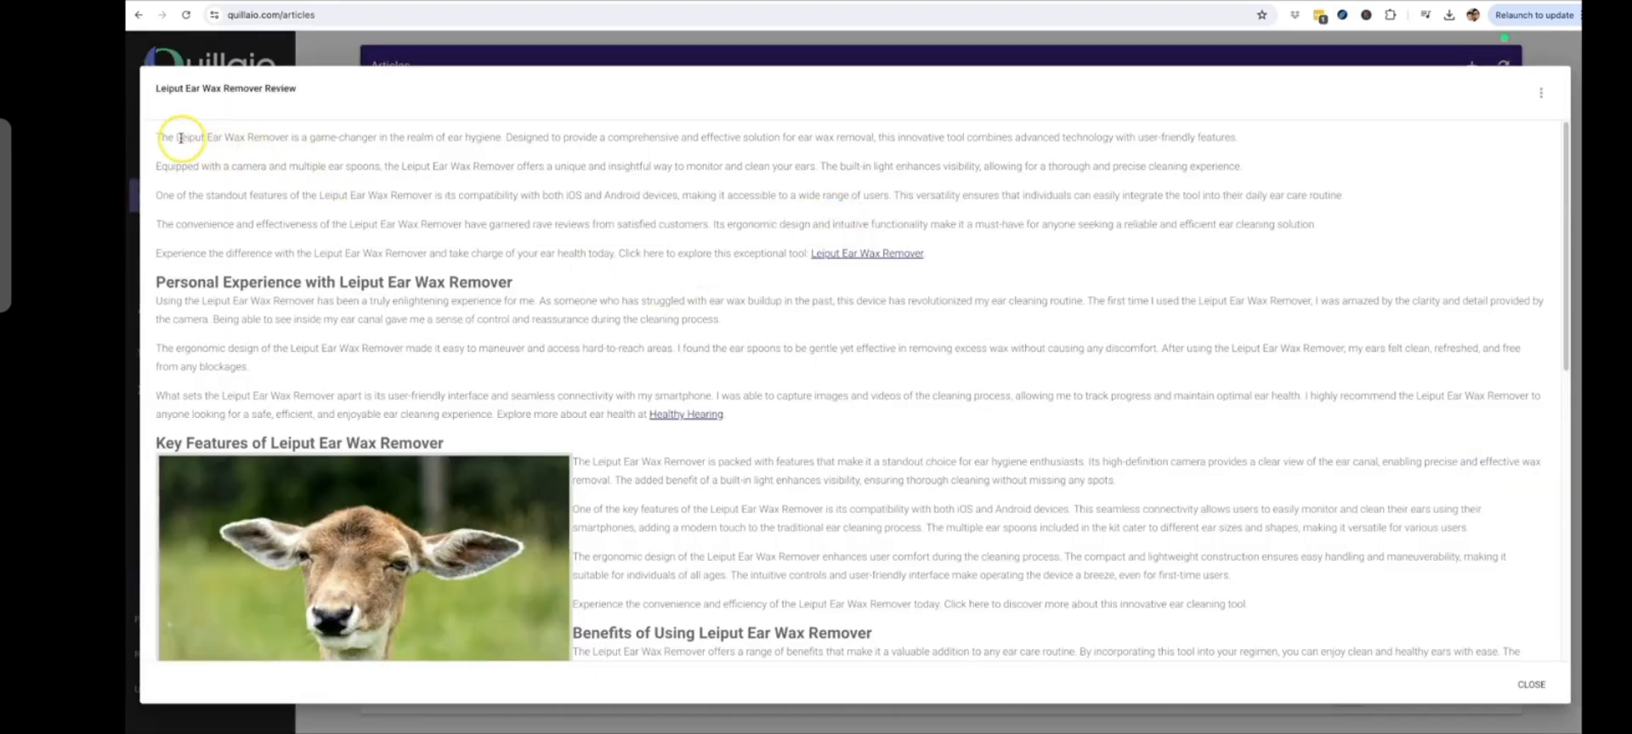
click(284, 139)
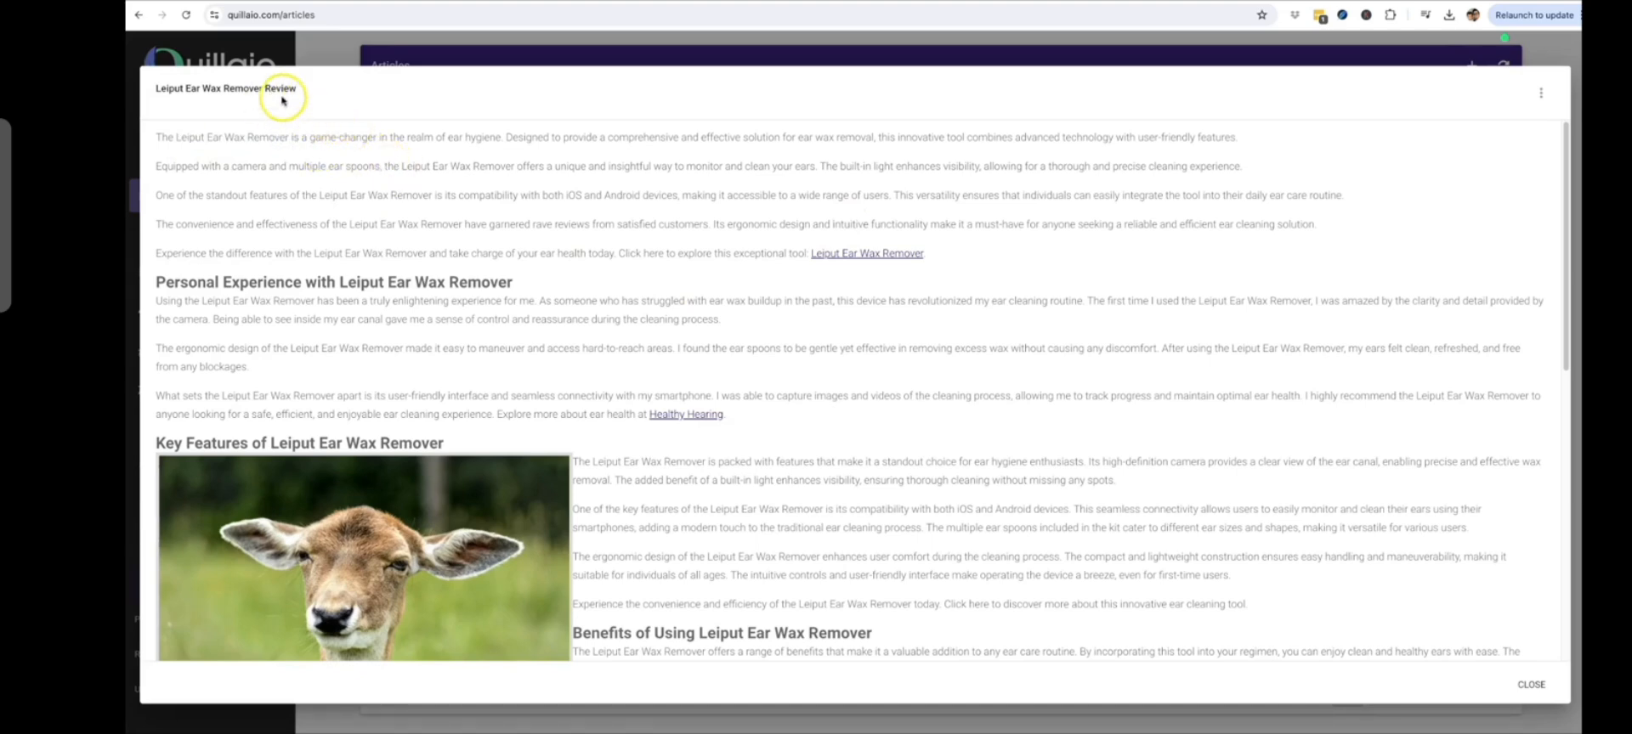
scroll(510, 263, down, 3)
scroll(517, 265, down, 1)
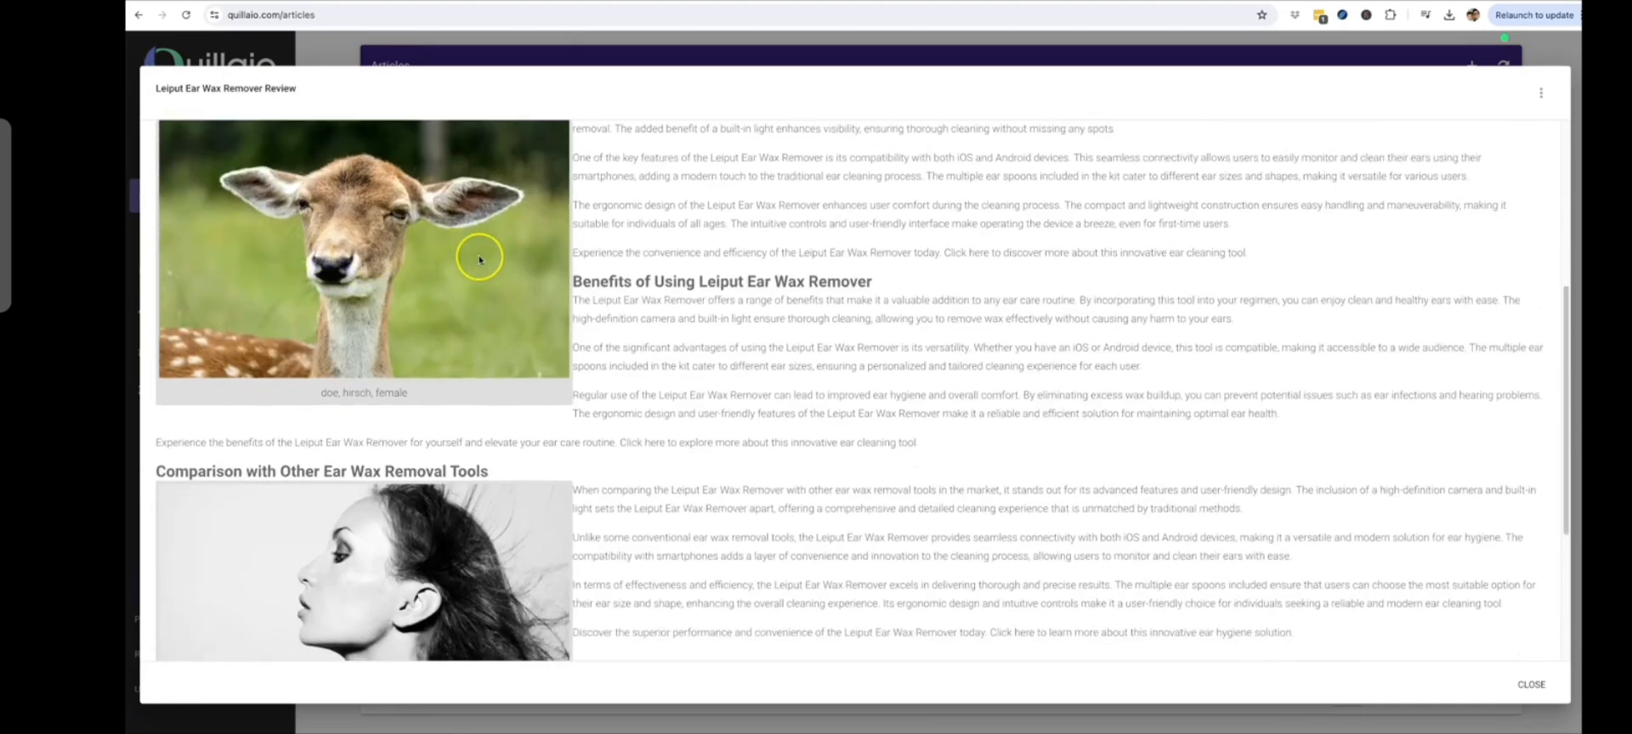
scroll(476, 255, up, 1)
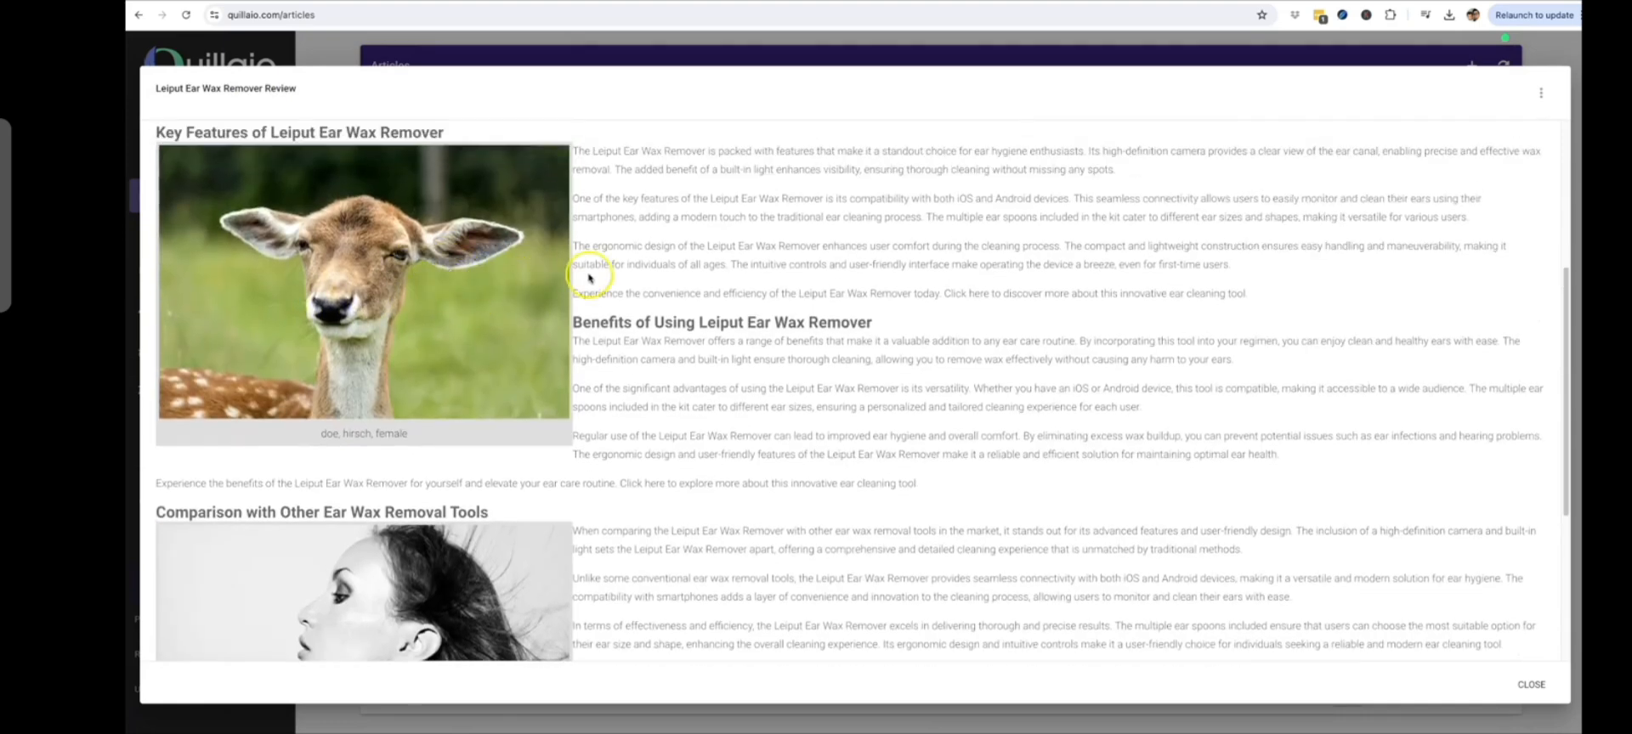
scroll(629, 283, up, 1)
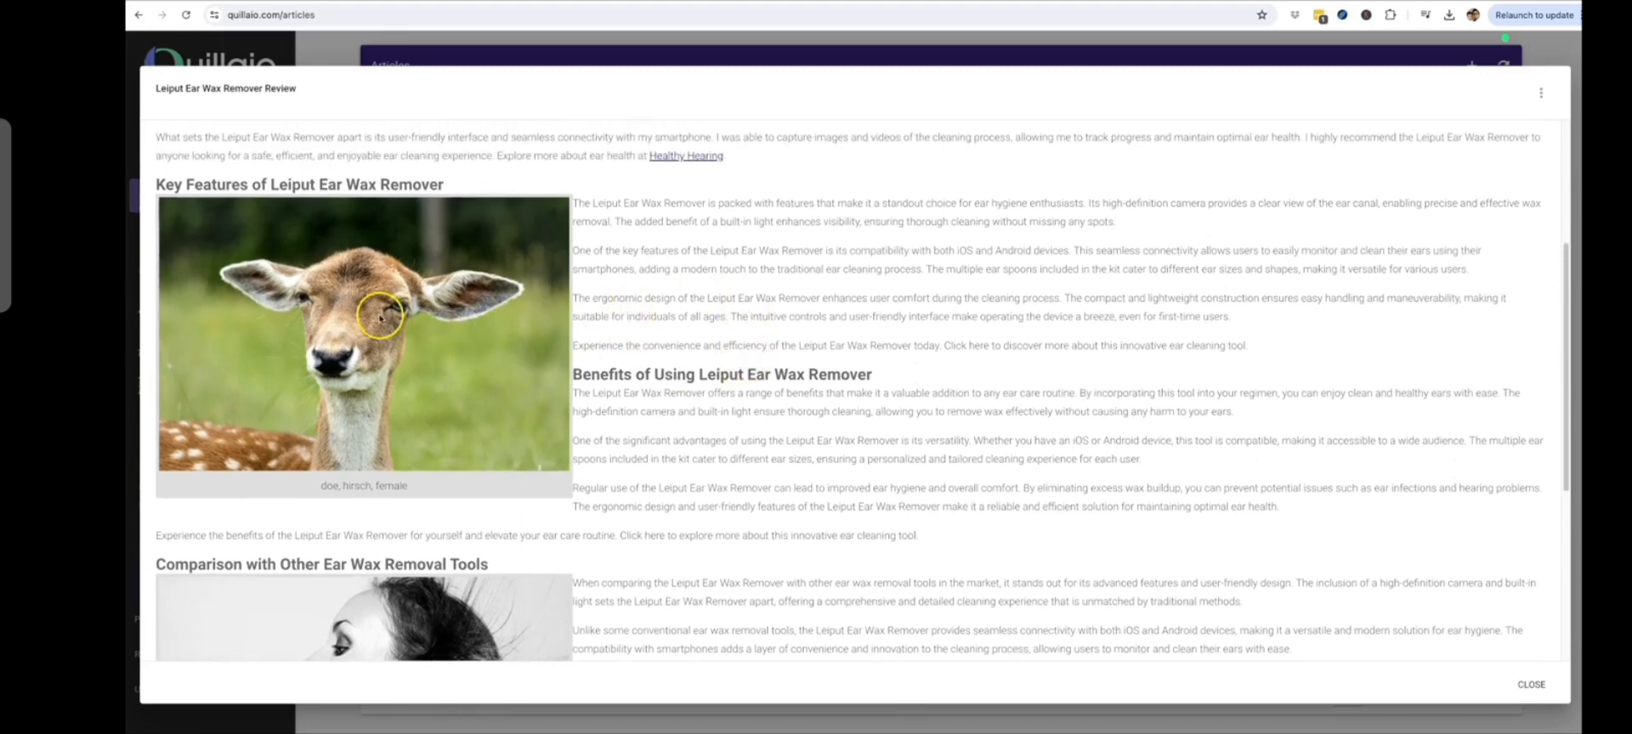
scroll(536, 351, down, 2)
scroll(619, 356, up, 2)
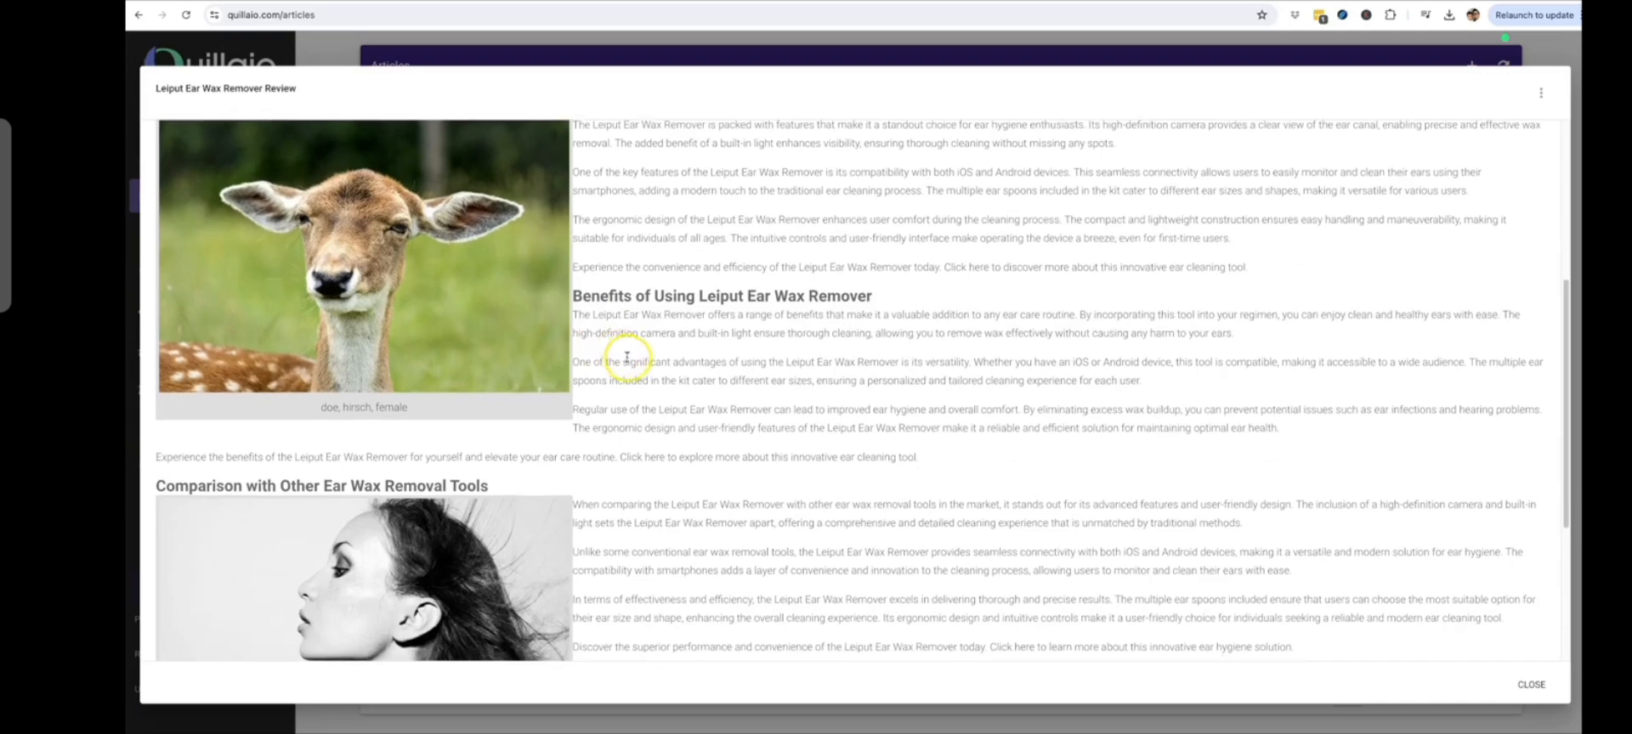
drag(700, 385, 872, 388)
scroll(819, 390, up, 3)
click(689, 302)
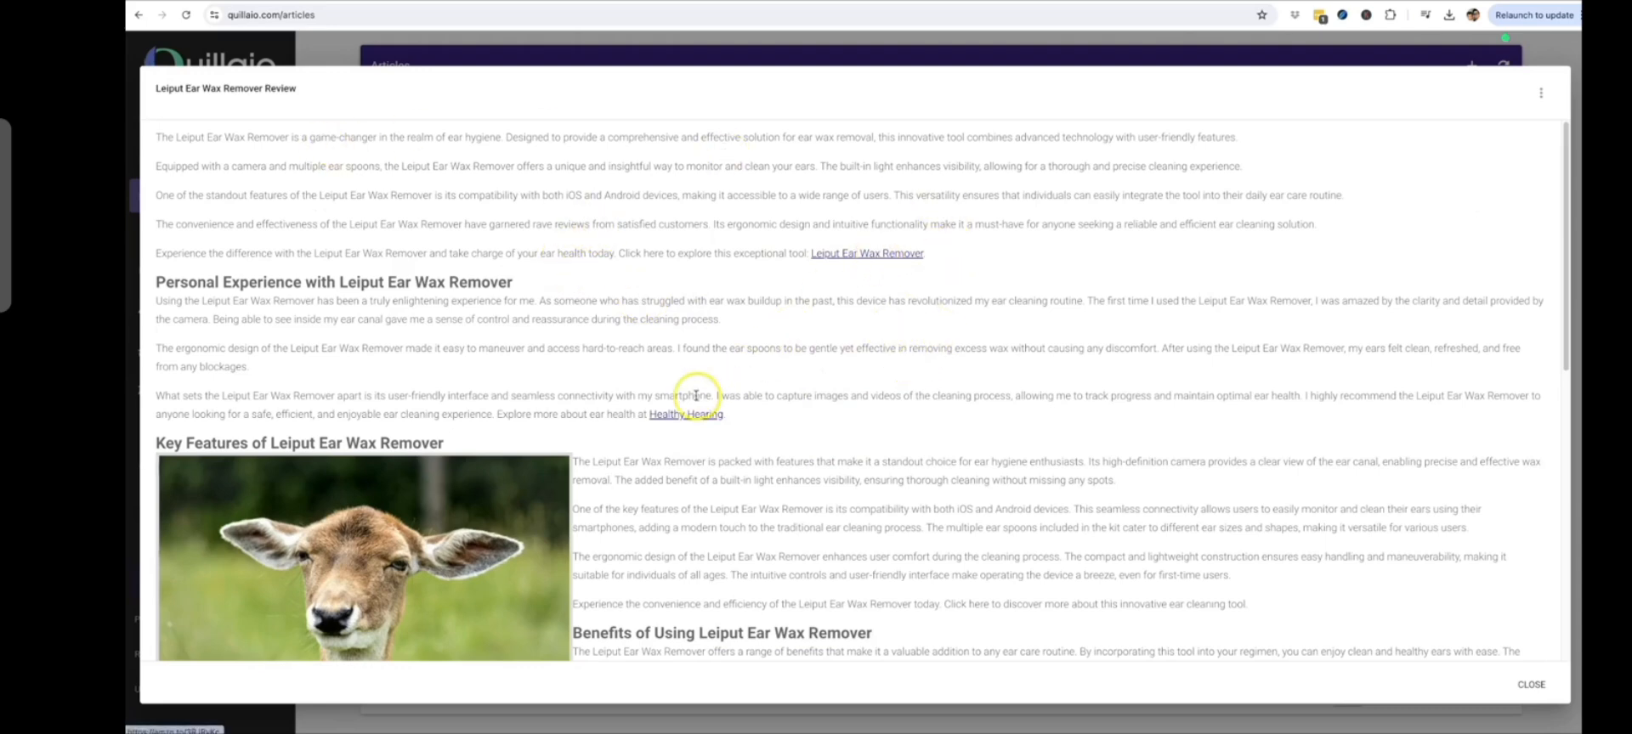
click(1535, 693)
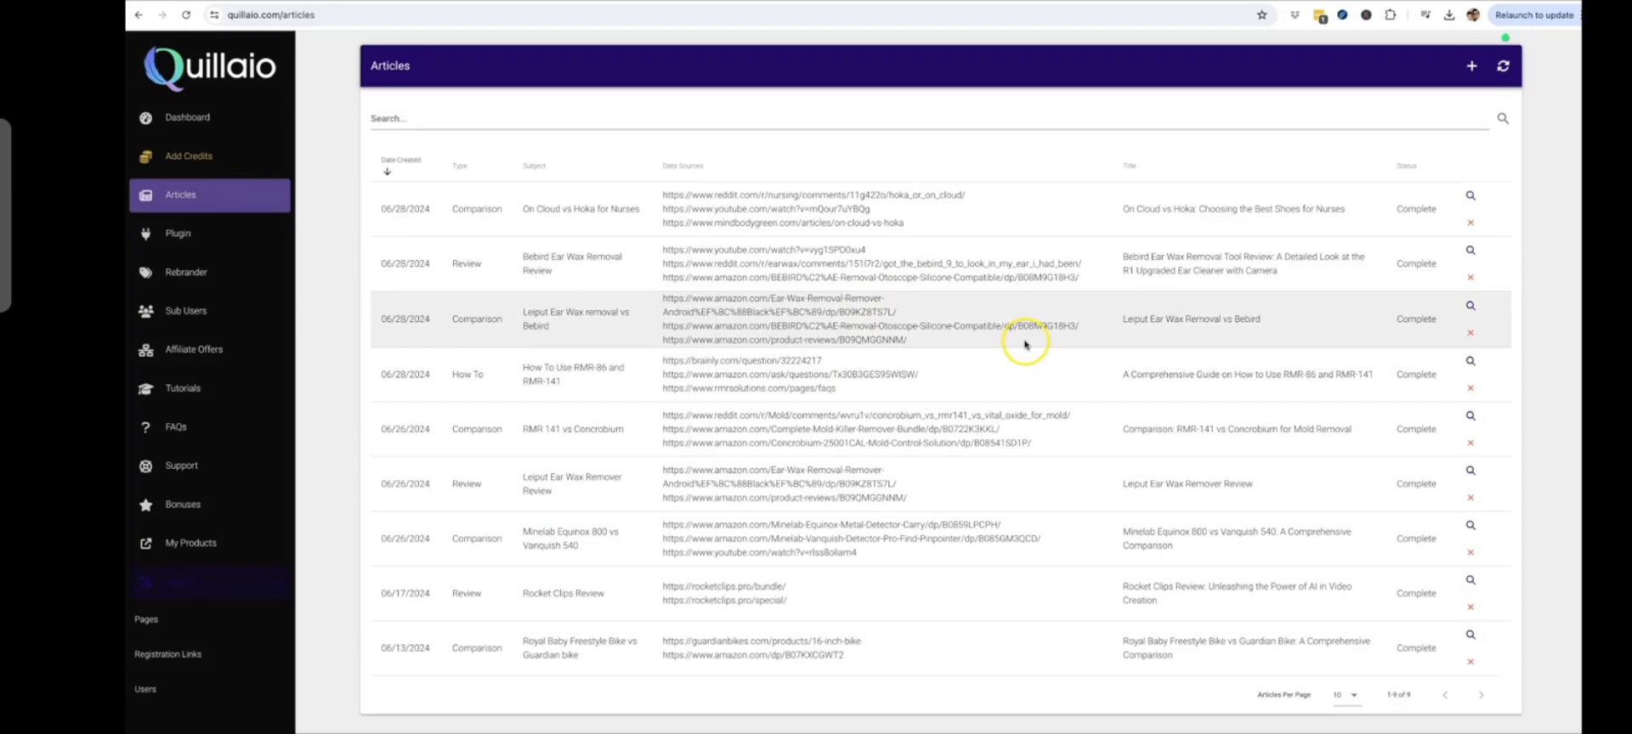
View the Bebird Ear Wax Removal Tool review, close it, and highlight the subjects of the three Leiput and Bebird articles in the list.
click(1469, 253)
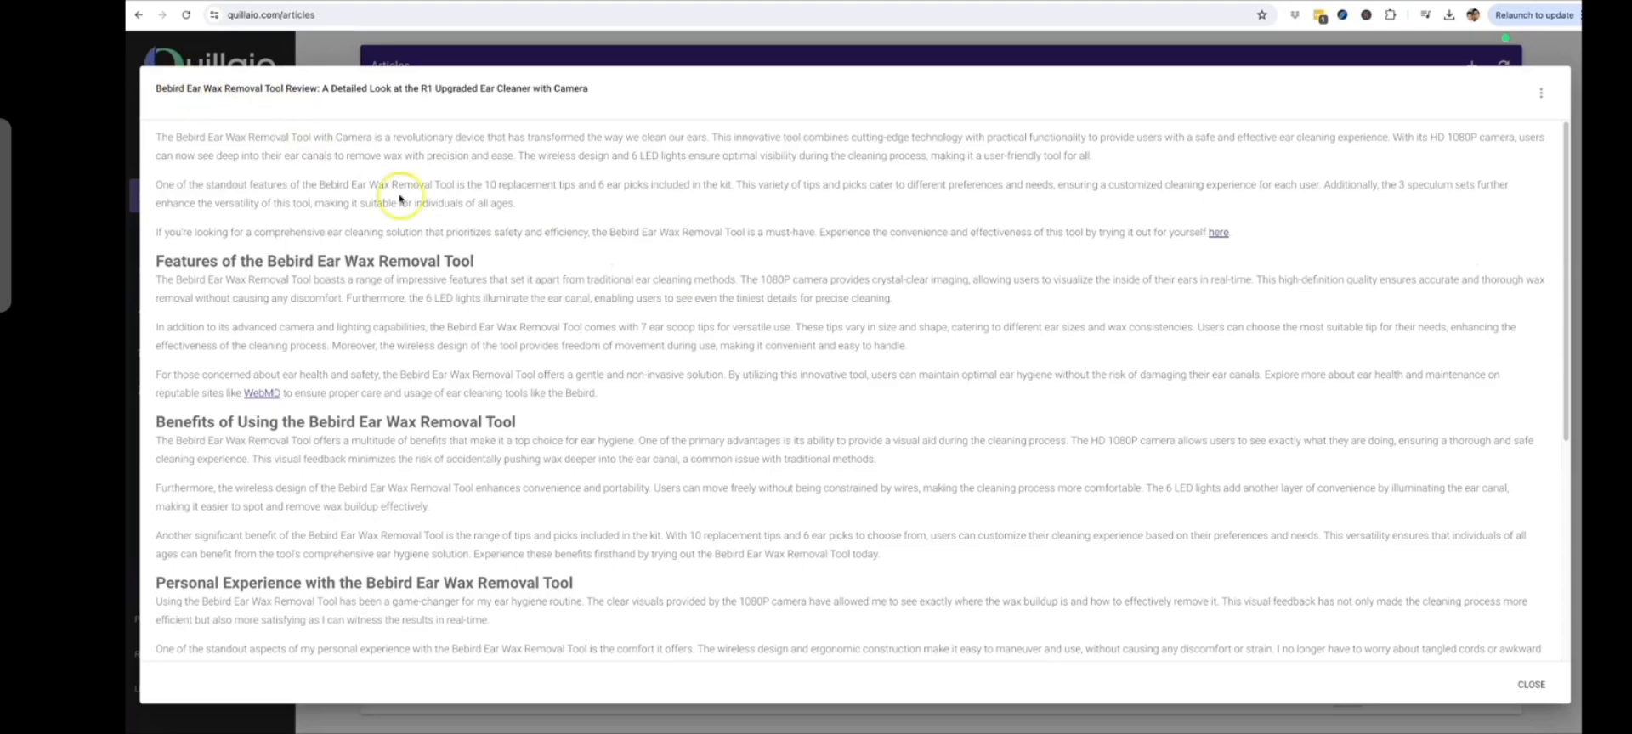
click(1525, 684)
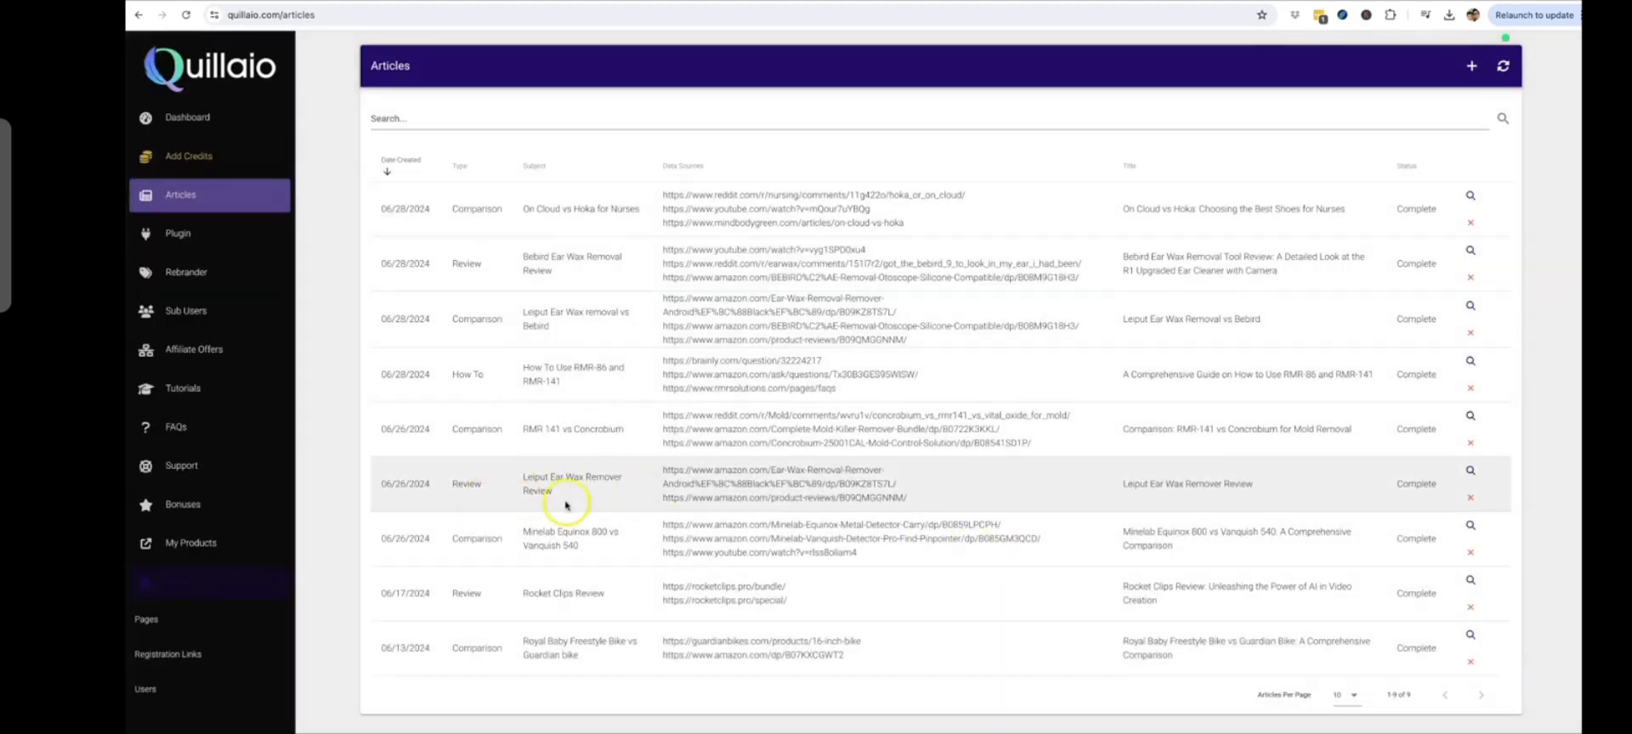
drag(559, 496, 522, 478)
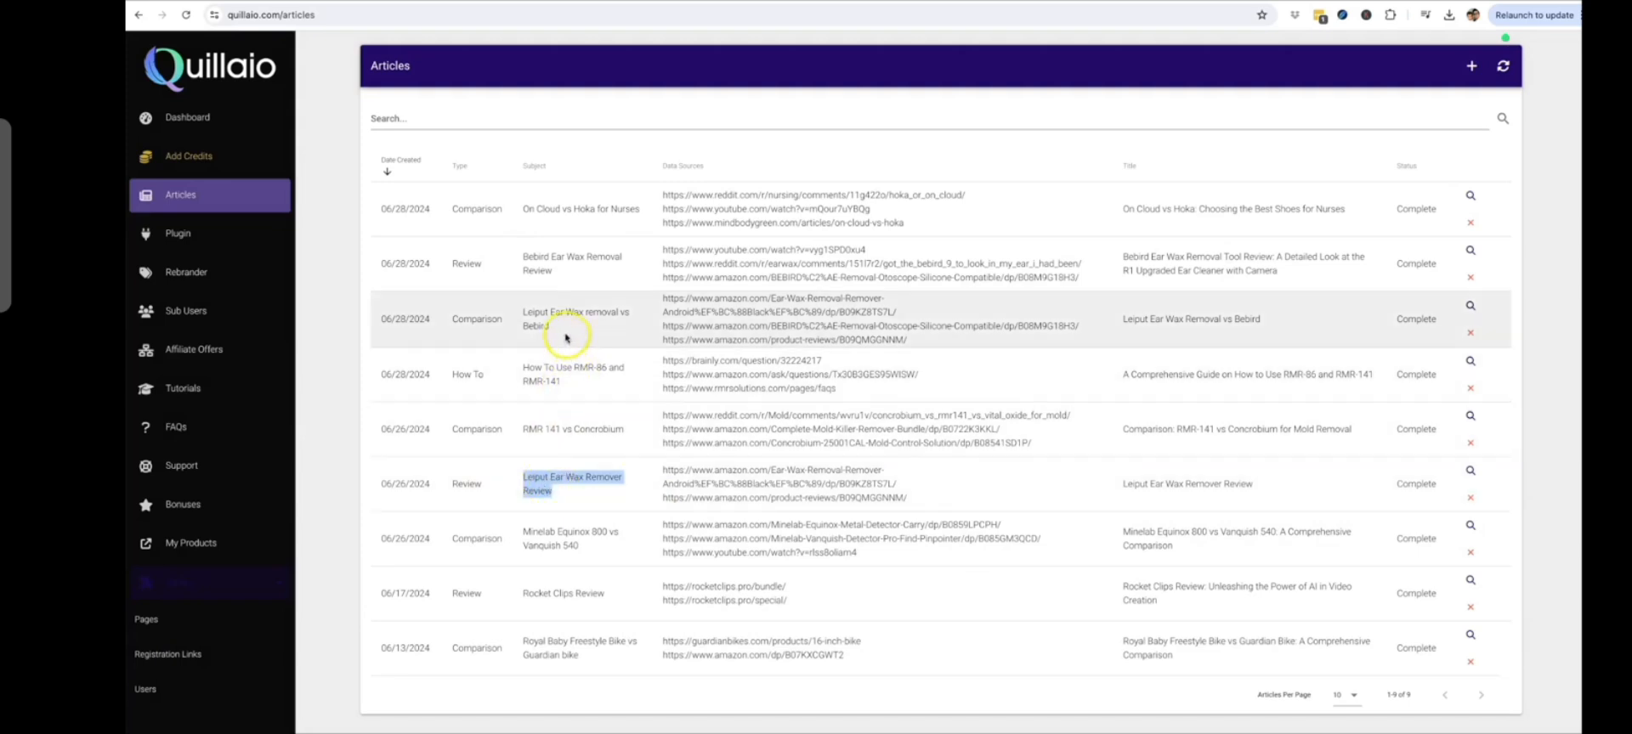
drag(561, 330, 516, 312)
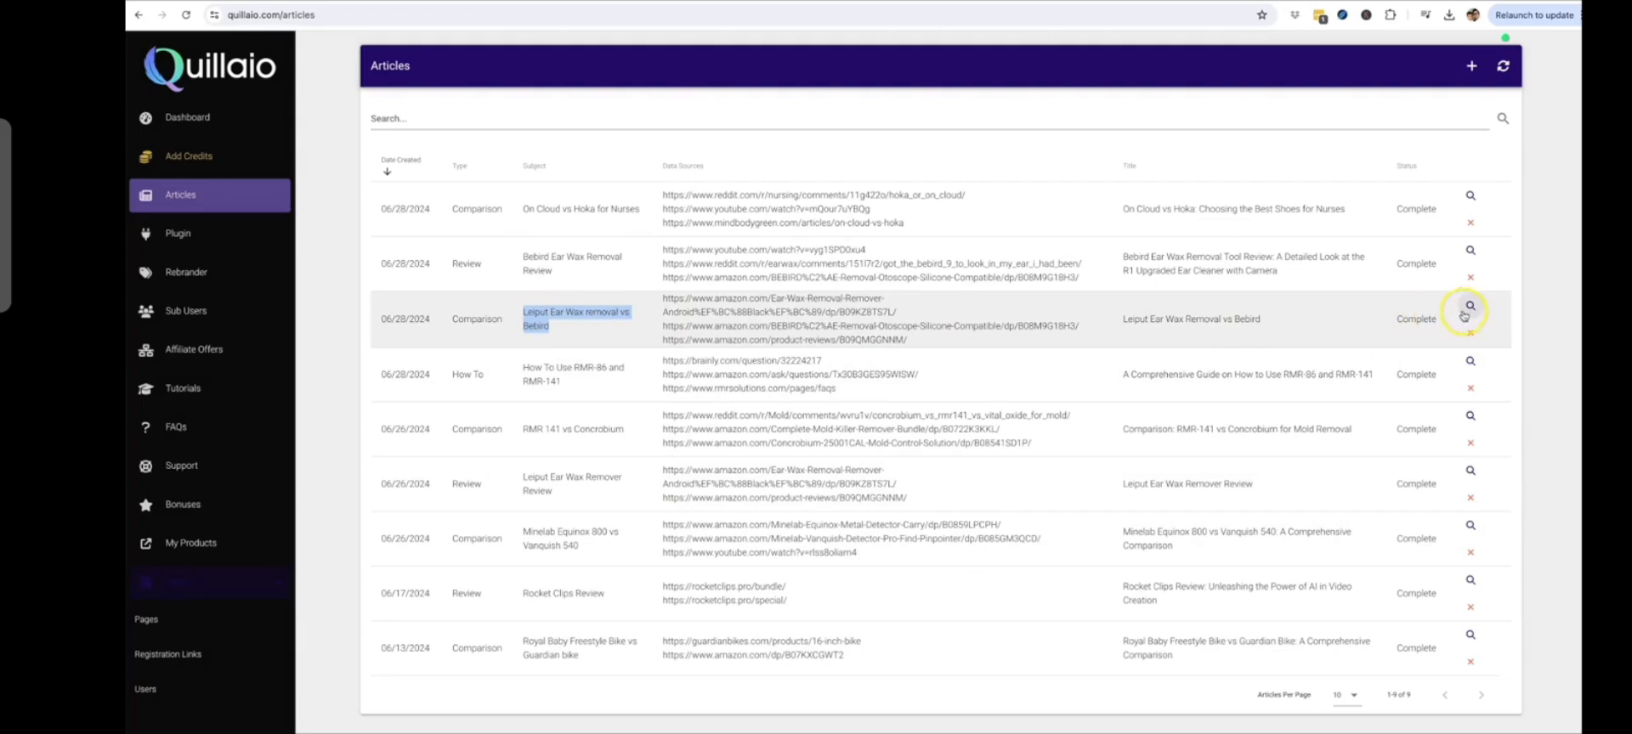
drag(557, 276, 523, 257)
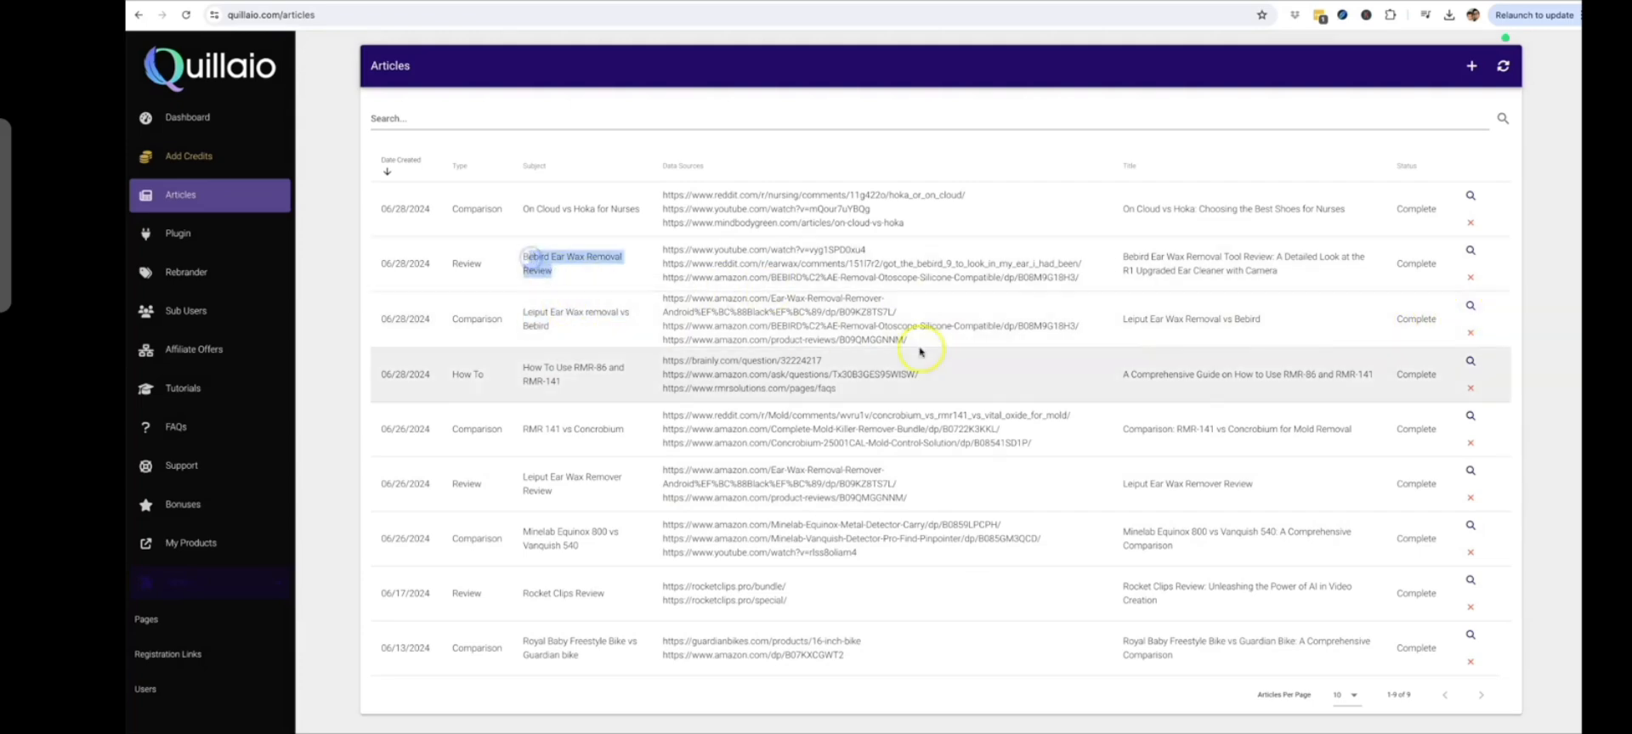
Read through the Leiput Ear Wax Removal vs Bebird comparison article and close it.
click(1470, 306)
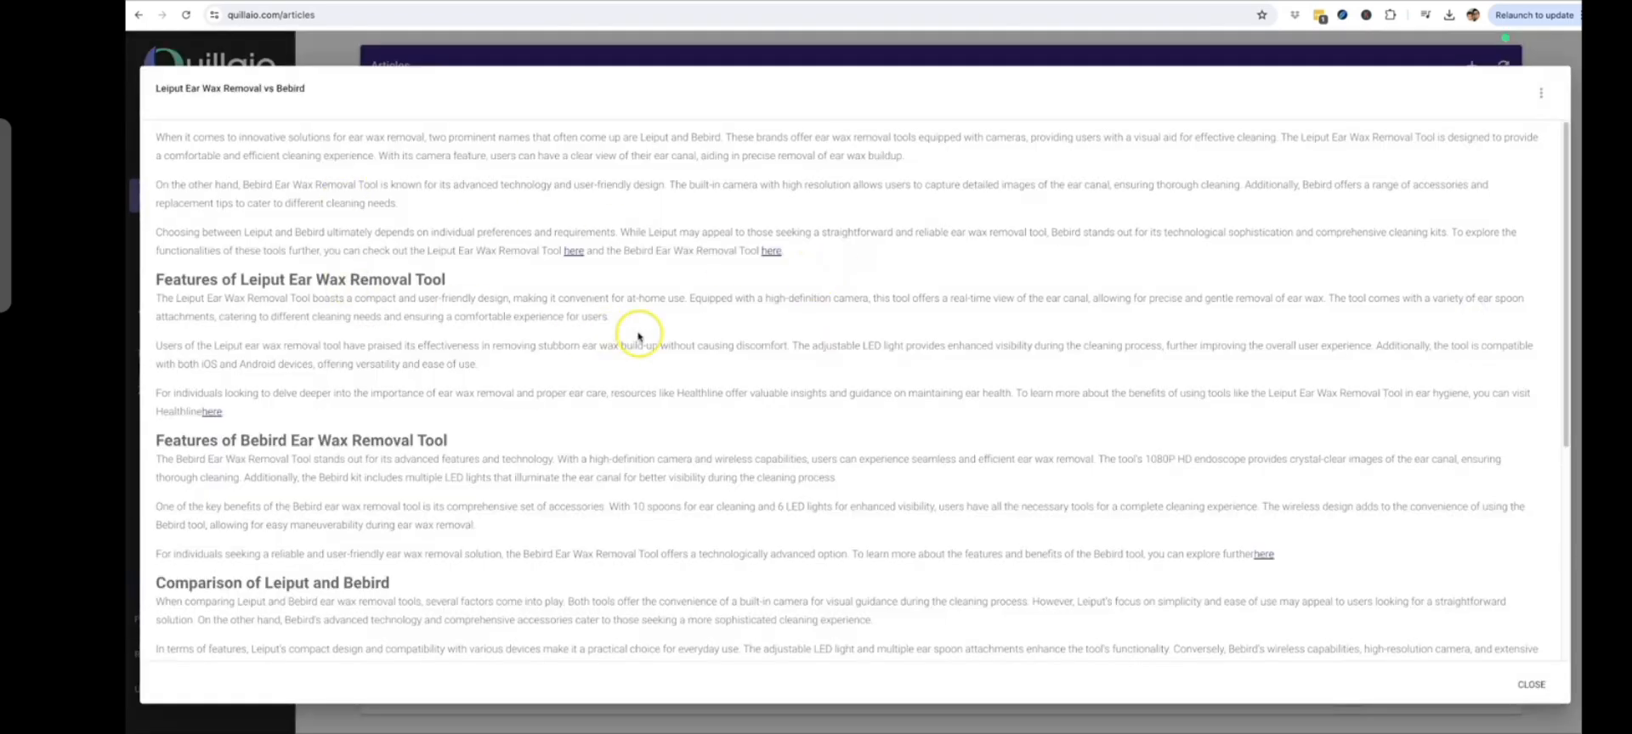
scroll(638, 335, down, 4)
scroll(1190, 353, up, 2)
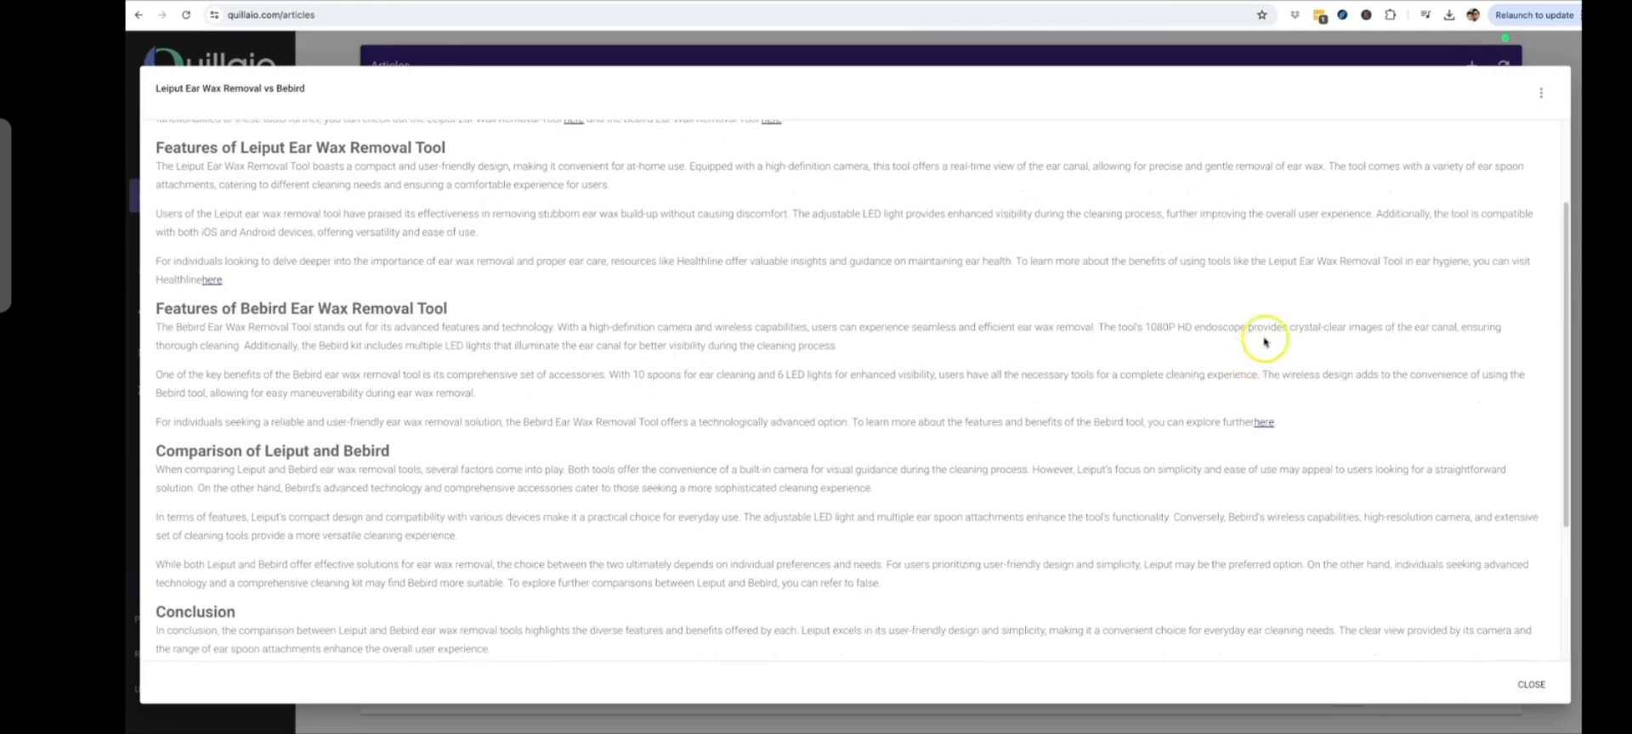
scroll(1309, 281, up, 1)
click(1530, 683)
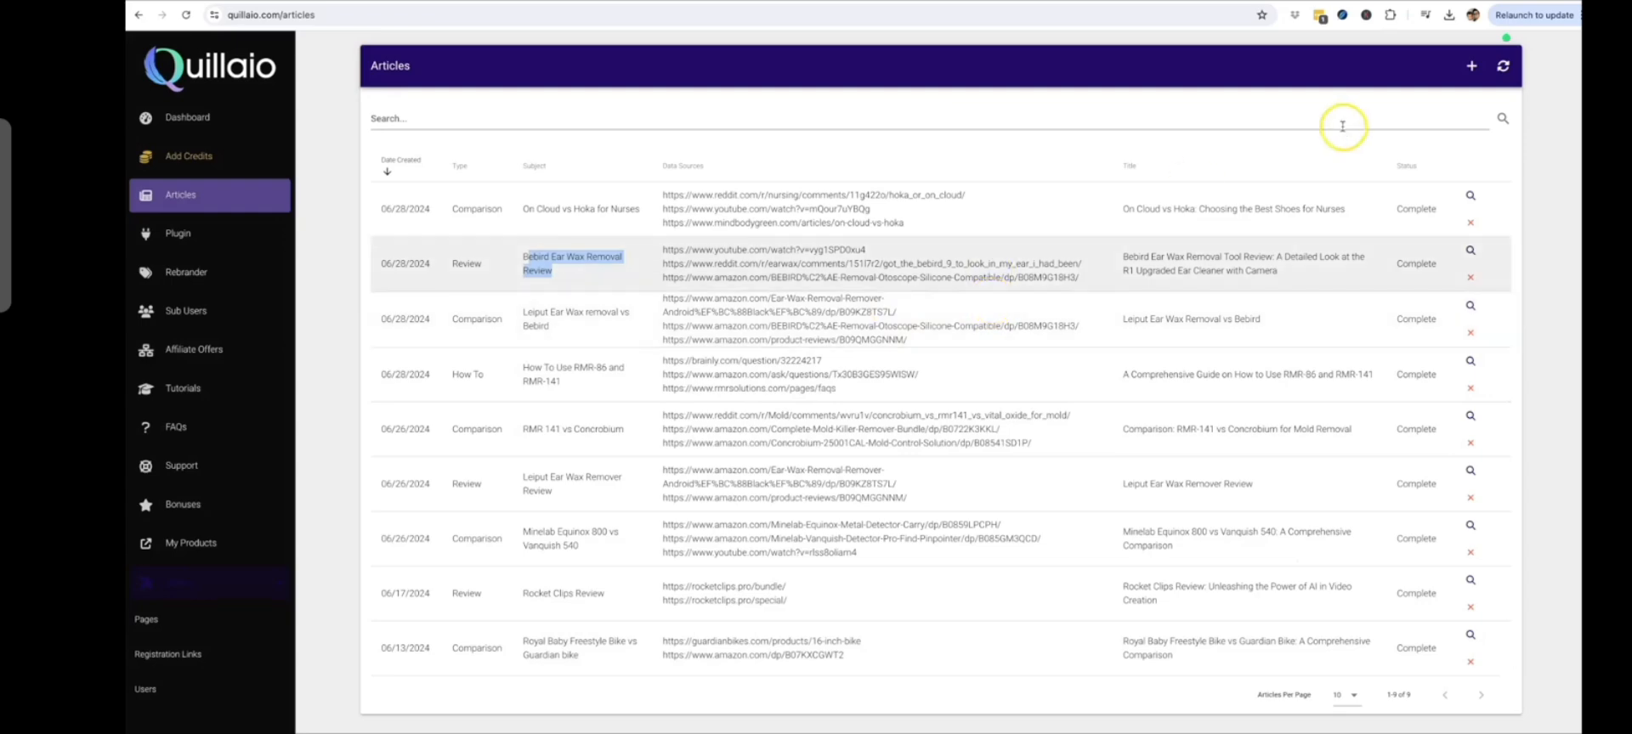
Examine the article types and remaining options in the new article form, and cancel it without creating an article.
click(1471, 65)
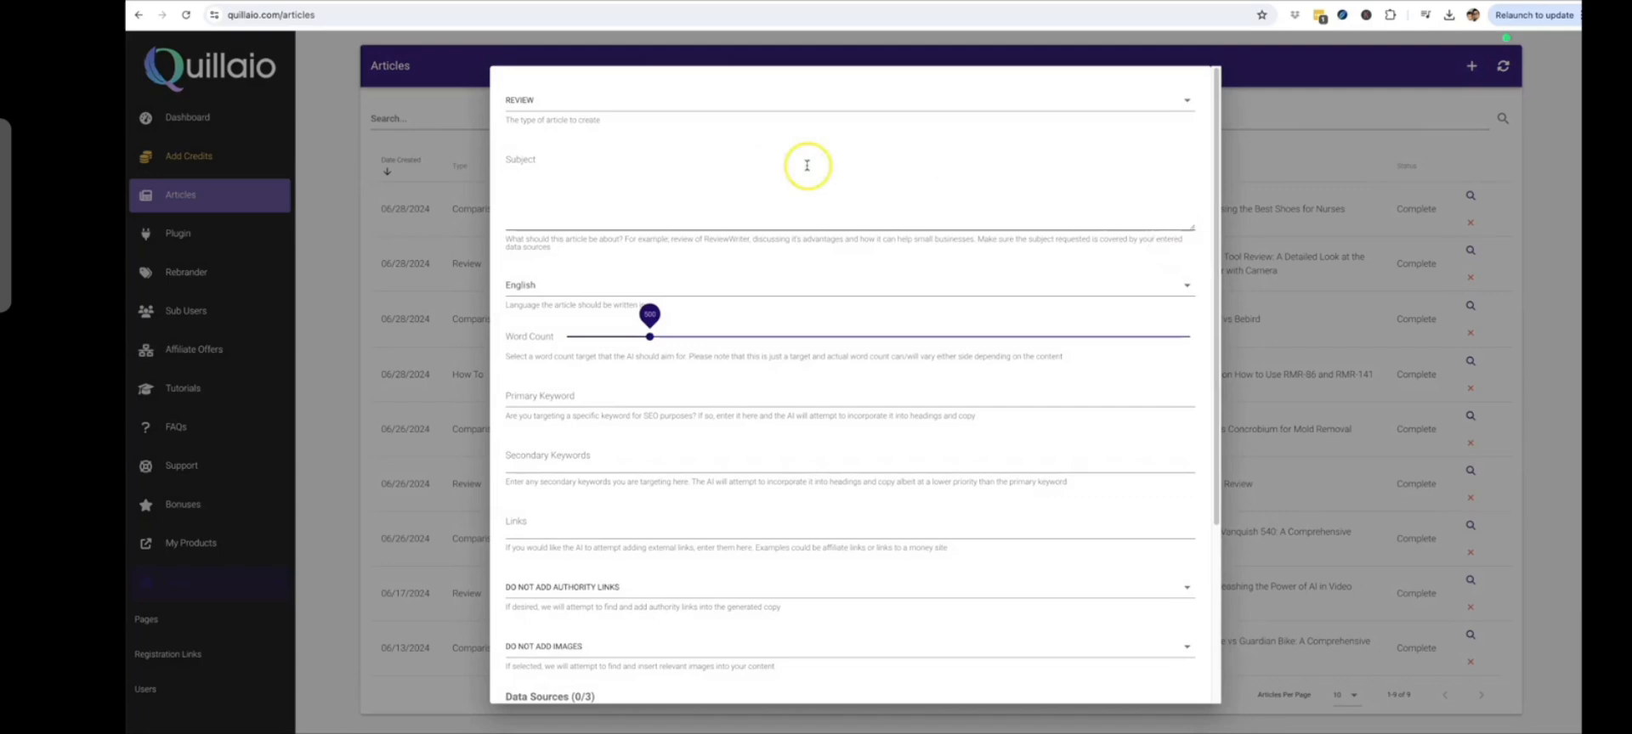
click(666, 107)
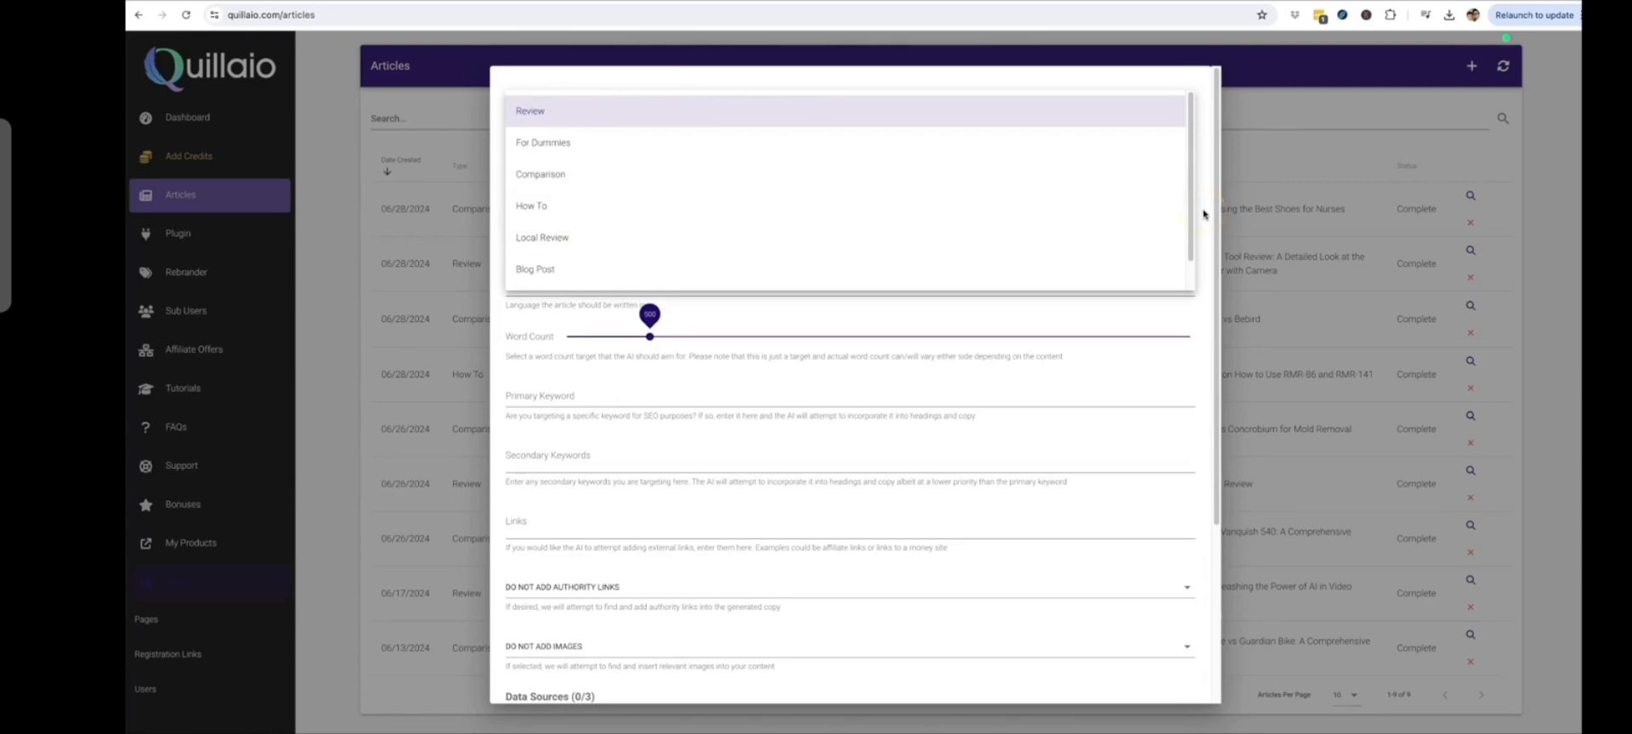
click(1297, 148)
scroll(1101, 449, down, 3)
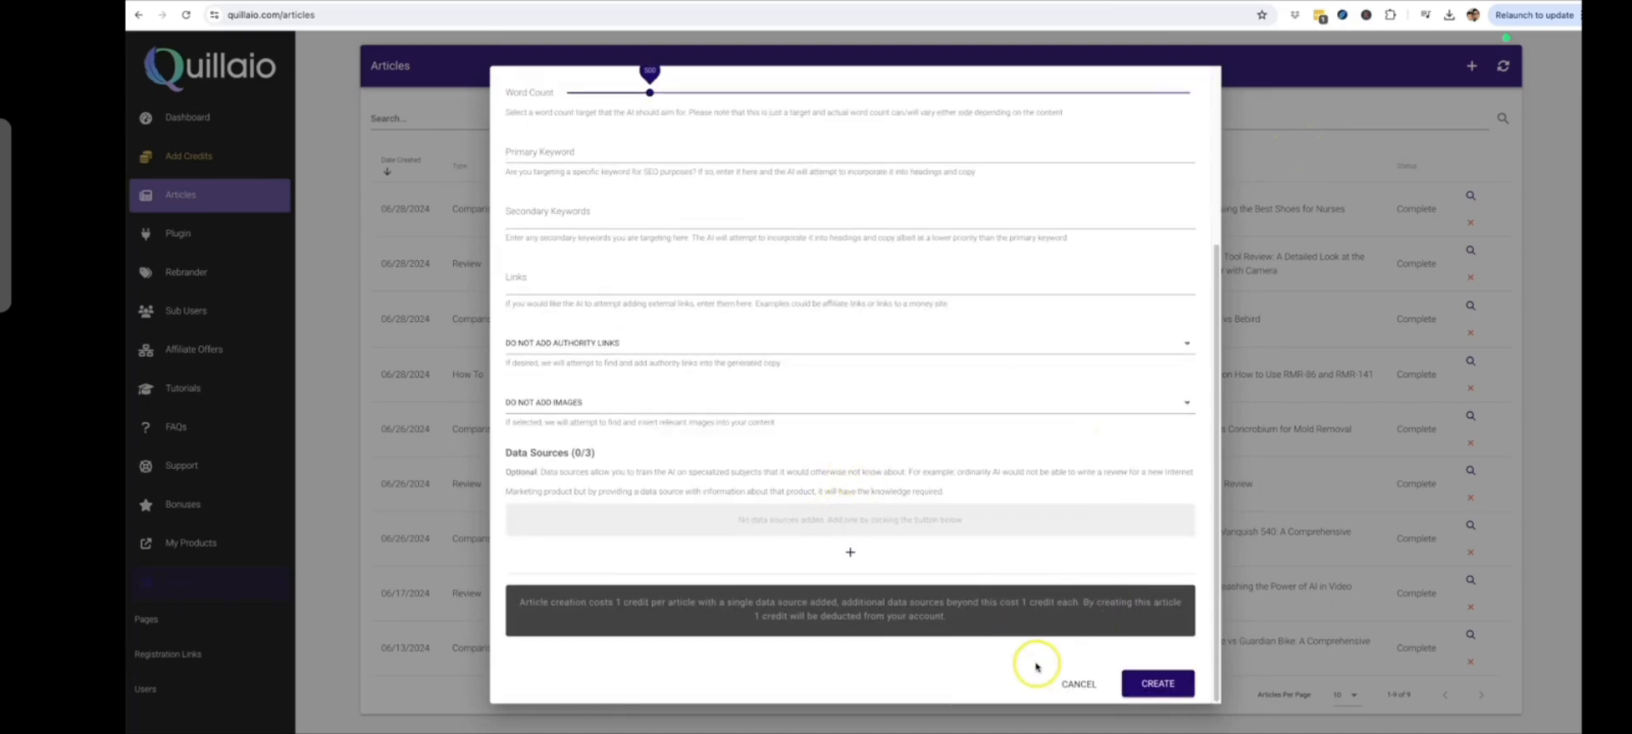
click(1078, 684)
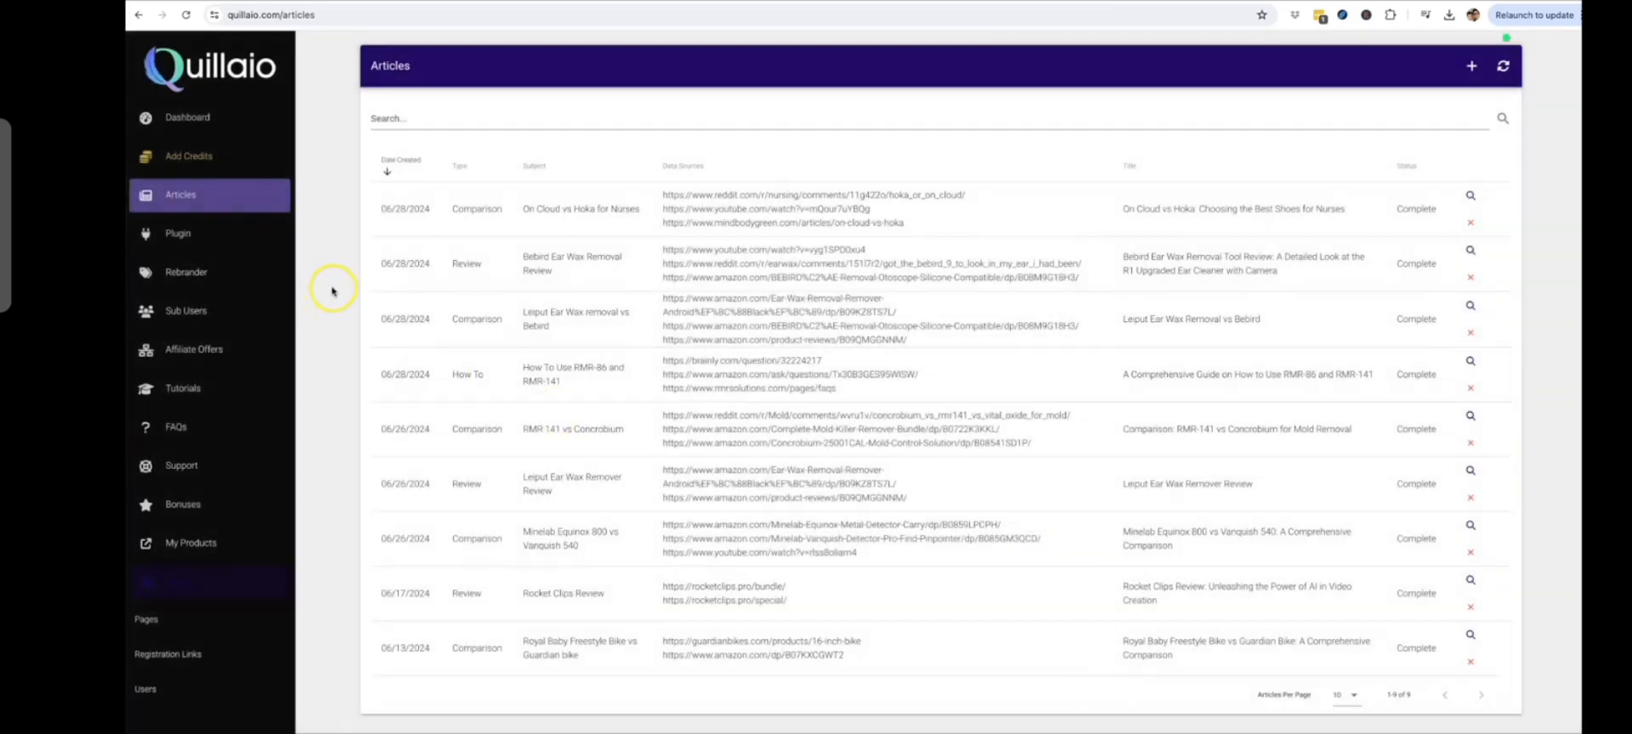